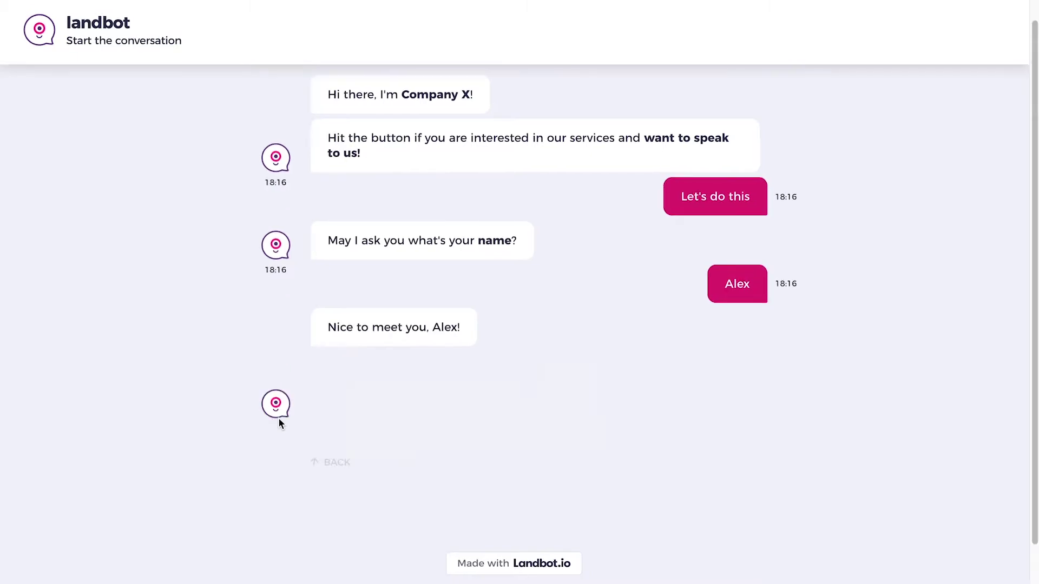
- Send the company name Alexbots and an email address as the test chat's answers
{"action": "type", "text": "Alexbots"}
{"action": "key", "text": "Return"}
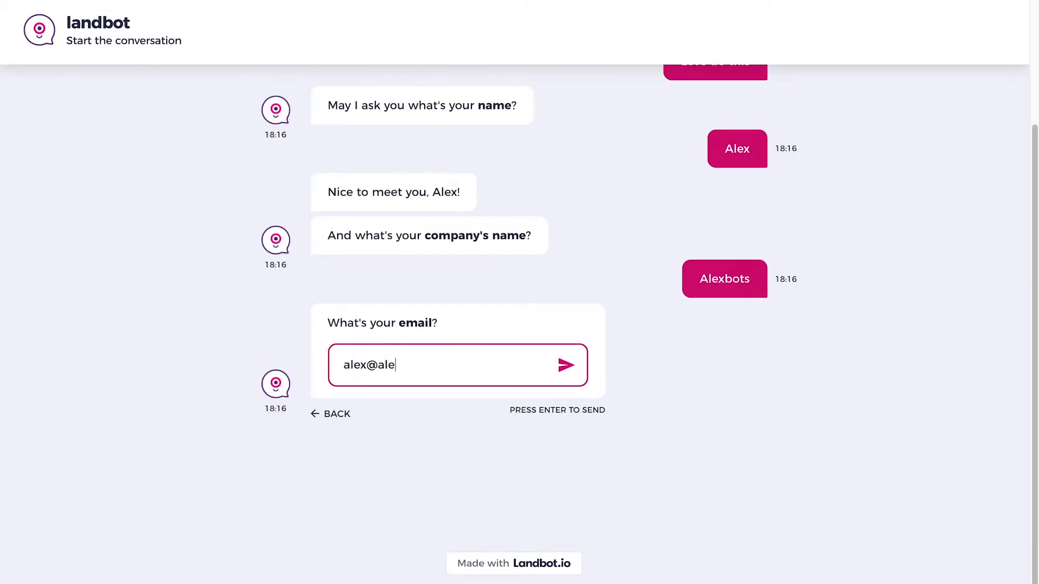
{"action": "key", "text": "Return"}
- Describe the project as 'This and that', choose a 1-2 weeks start and request a meeting call
{"action": "type", "text": "This and that"}
{"action": "key", "text": "Return"}
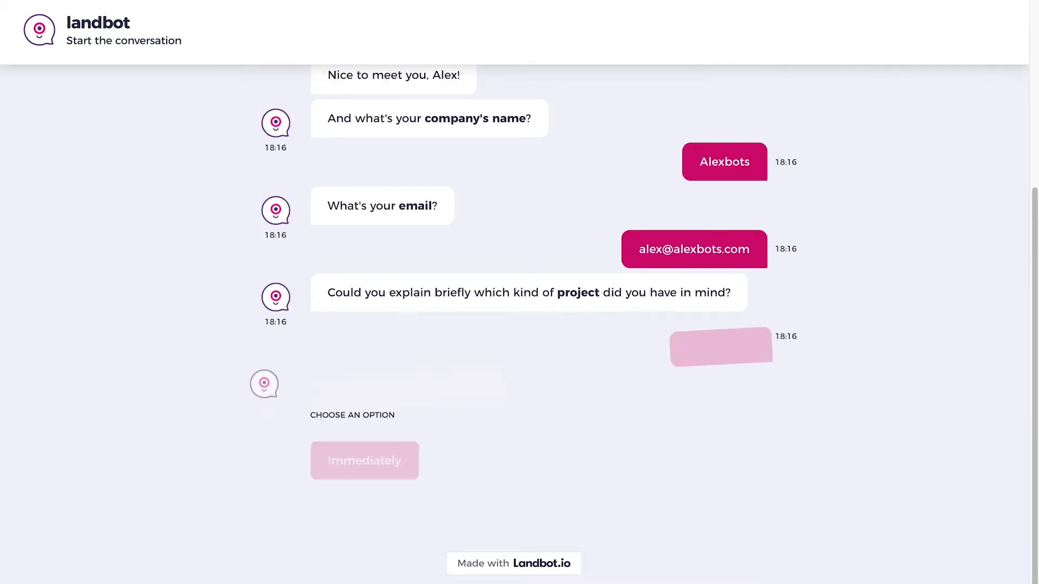
{"action": "left_click", "coordinate": [469, 454]}
{"action": "left_click", "coordinate": [445, 479]}
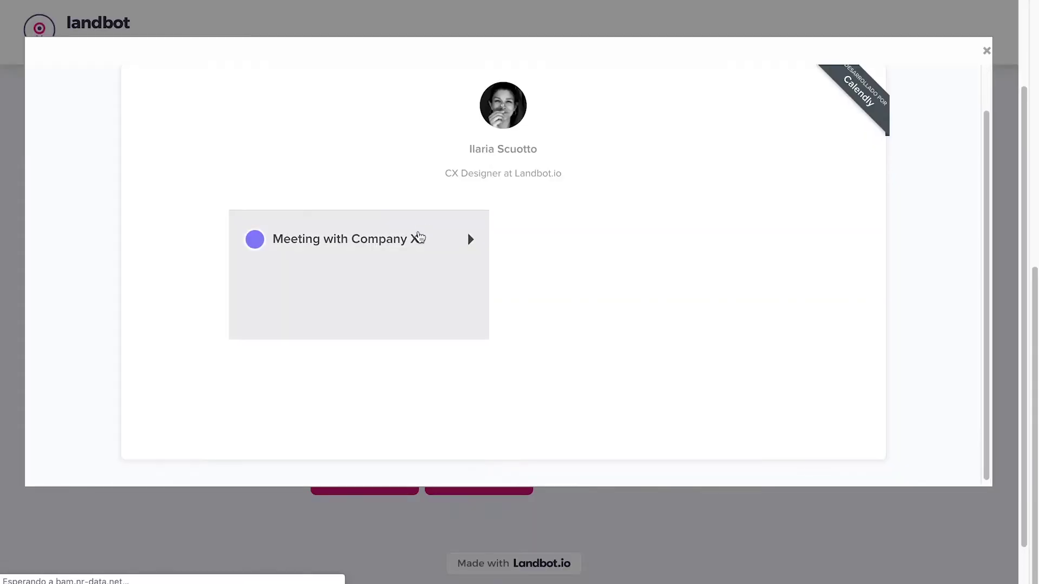
- Pick May 25 at 12:00 for the Meeting with Company X
{"action": "left_click", "coordinate": [417, 238]}
{"action": "left_click", "coordinate": [537, 355]}
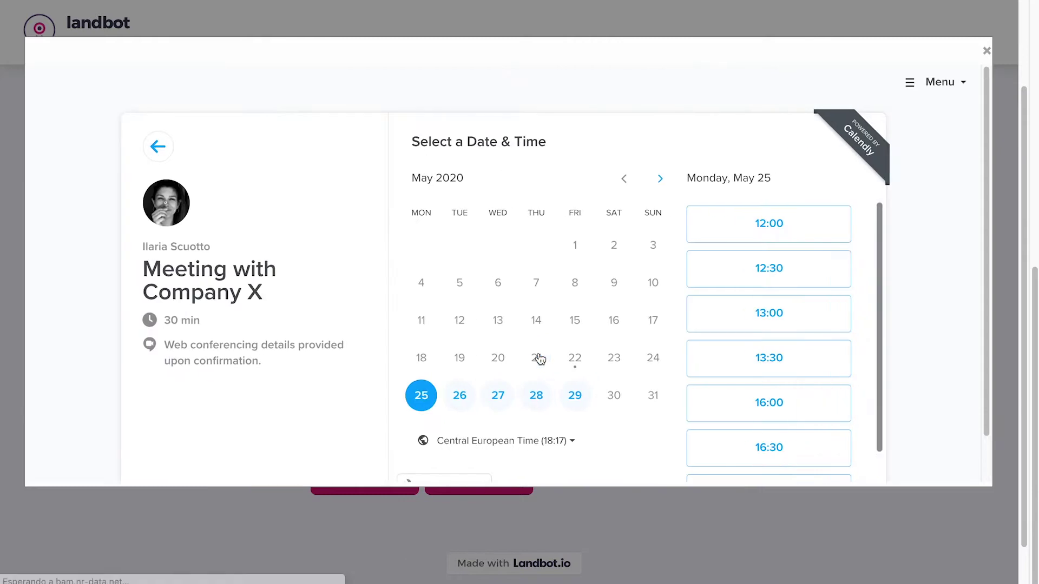
{"action": "left_click", "coordinate": [764, 224]}
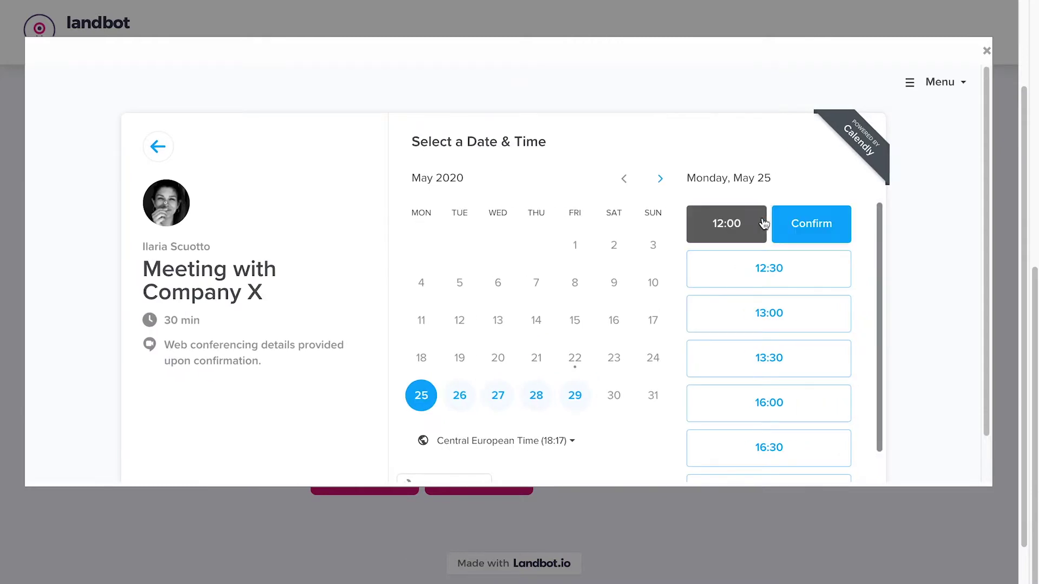
{"action": "left_click", "coordinate": [811, 224]}
- Schedule the event, close the booking popup and reply 'See you there!'
{"action": "scroll", "coordinate": [784, 245], "scroll_direction": "down", "scroll_amount": 1}
{"action": "left_click", "coordinate": [476, 415]}
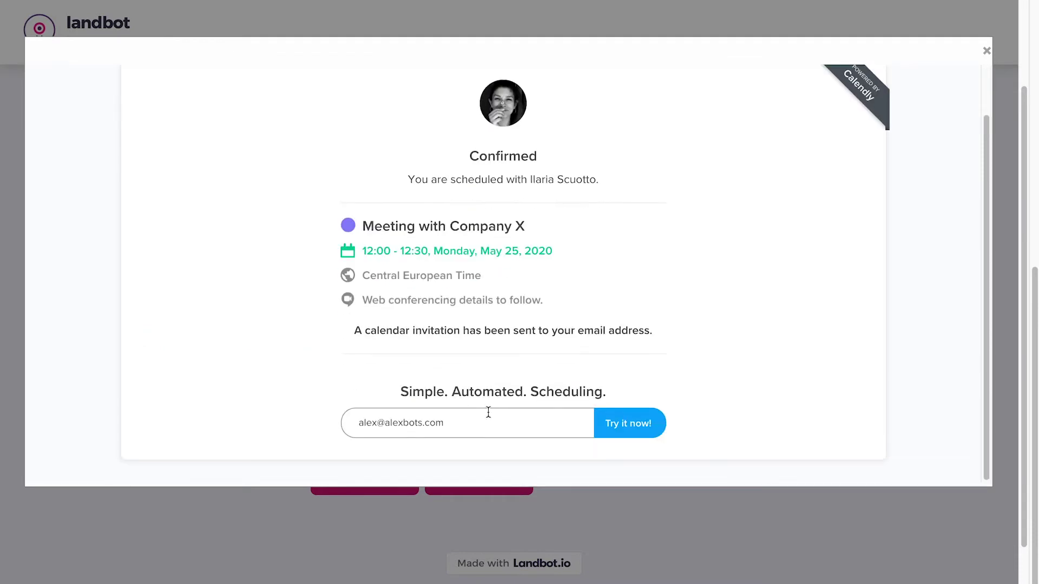
{"action": "left_click", "coordinate": [986, 51]}
{"action": "left_click", "coordinate": [399, 452]}
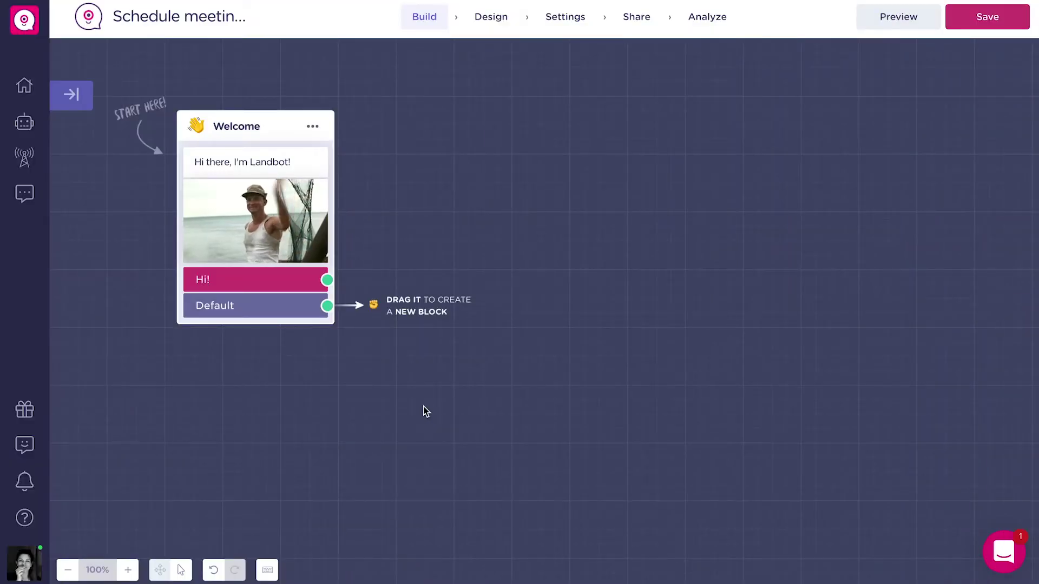
- Delete the GIF and change the greeting to 'Hi there, I'm Company X!' with Company X bold
{"action": "mouse_move", "coordinate": [245, 237]}
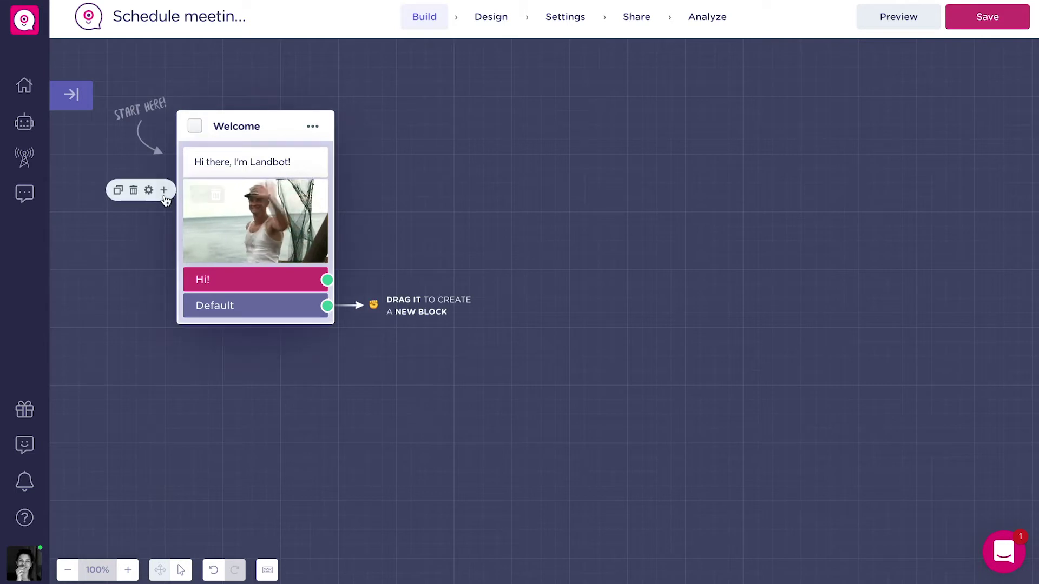
{"action": "left_click", "coordinate": [133, 190]}
{"action": "left_click", "coordinate": [271, 160]}
{"action": "double_click", "coordinate": [271, 161]}
{"action": "type", "text": "Companu"}
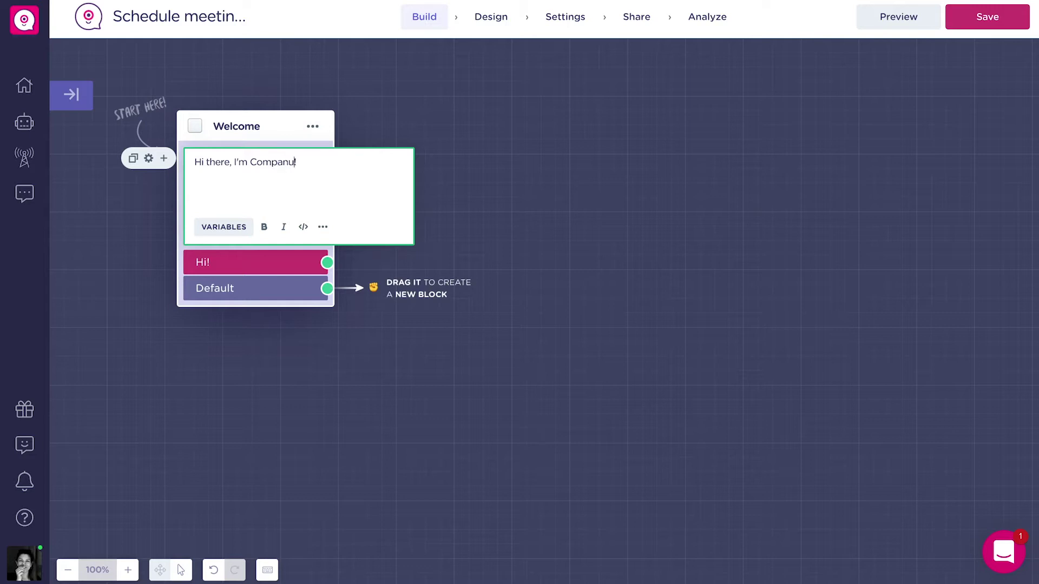
{"action": "type", "text": " X"}
{"action": "key", "text": "ctrl+shift+Left"}
{"action": "key", "text": "ctrl+shift+Left"}
{"action": "key", "text": "ctrl+b"}
{"action": "key", "text": "Right"}
- Add the message 'Hit the button if you are interested in our services and want to speak to us!' with a bold ending
{"action": "left_click", "coordinate": [164, 158]}
{"action": "type", "text": "Hit the button if you are interes"}
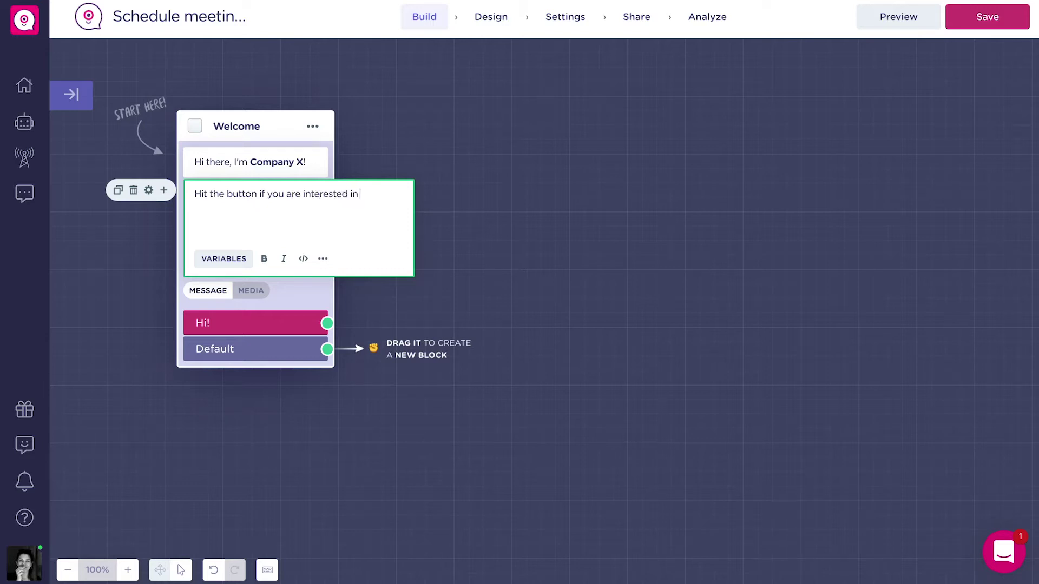
{"action": "type", "text": "ted in our services and want to speak to us!"}
{"action": "key", "text": "ctrl+shift+Left"}
{"action": "key", "text": "ctrl+shift+Left"}
{"action": "key", "text": "ctrl+shift+Left"}
{"action": "key", "text": "ctrl+shift+Left"}
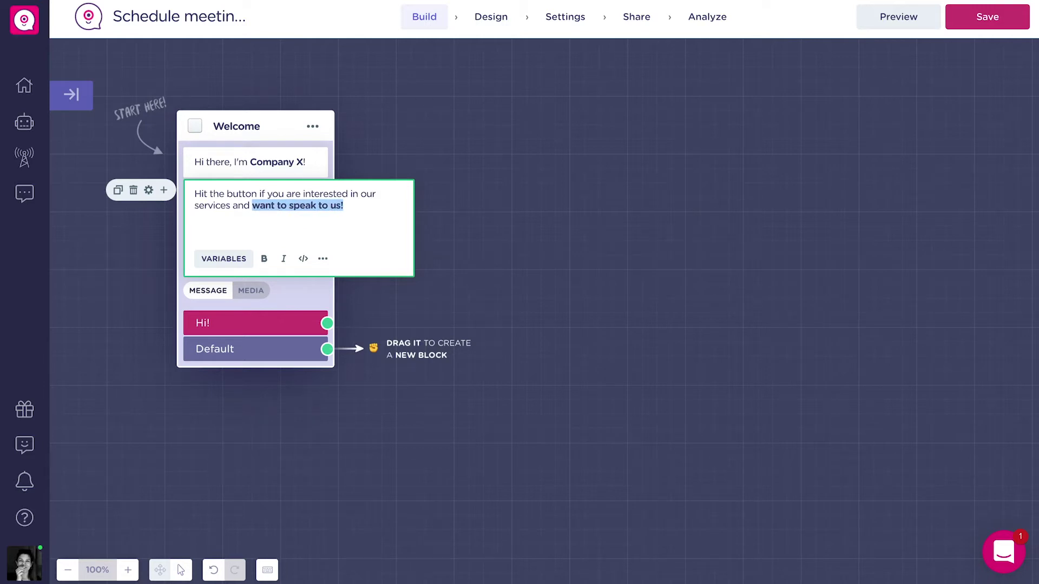
{"action": "key", "text": "ctrl+b"}
{"action": "left_click", "coordinate": [602, 262]}
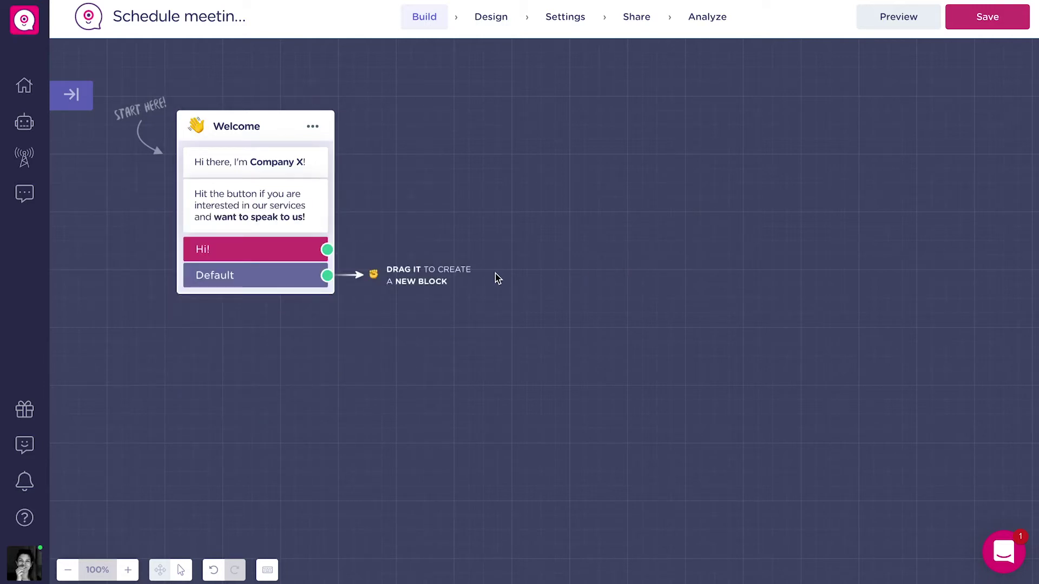
- Rename the Hi! reply button to 'Let's do this'
{"action": "left_click", "coordinate": [254, 250]}
{"action": "type", "text": "L"}
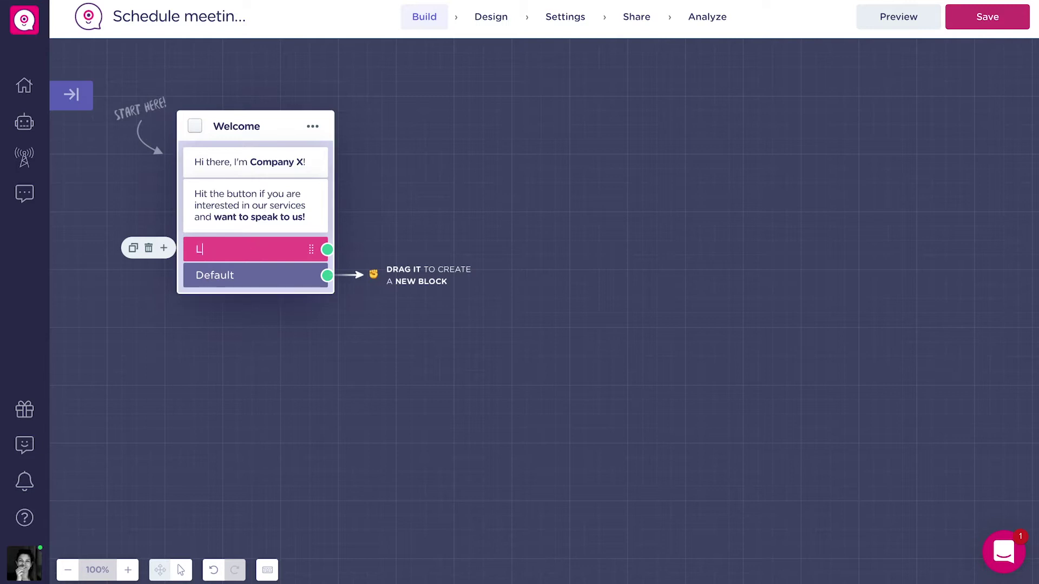
{"action": "type", "text": "et's do this"}
{"action": "left_click", "coordinate": [313, 128]}
- Set the button's style to Emoji with a thumbs-up and save the block
{"action": "left_click", "coordinate": [246, 90]}
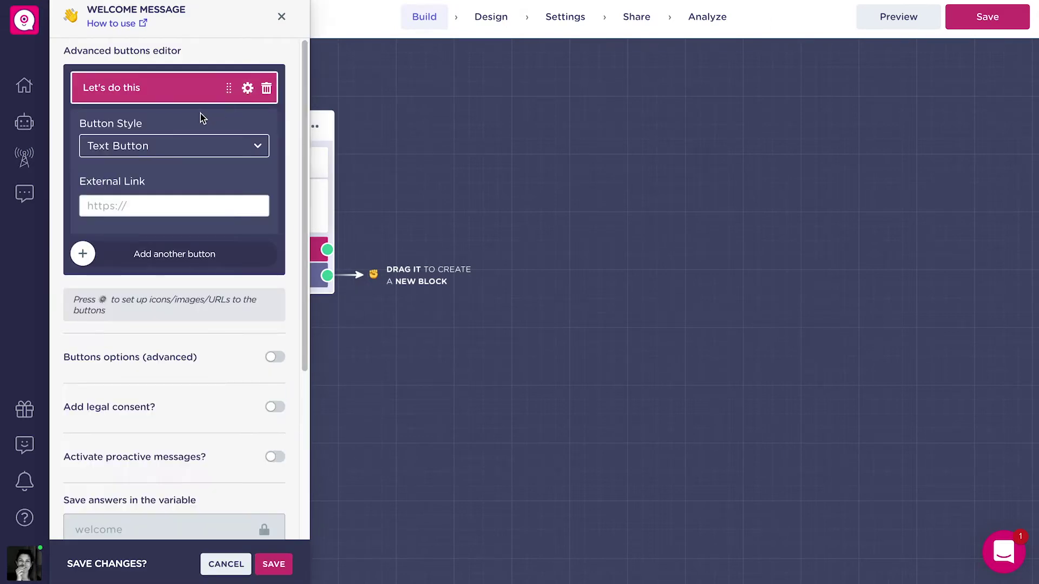
{"action": "left_click", "coordinate": [173, 146]}
{"action": "left_click", "coordinate": [163, 185]}
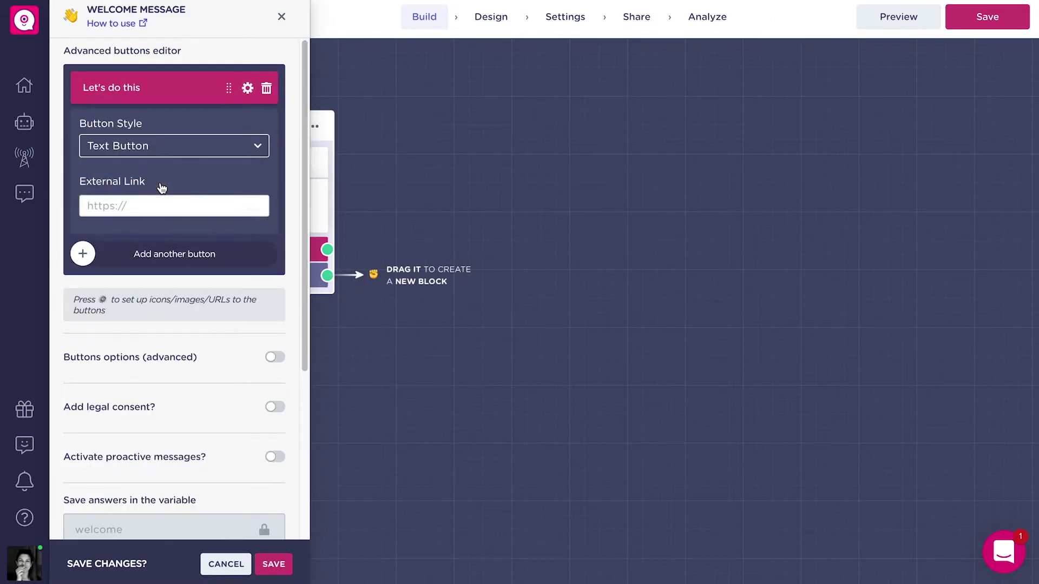
{"action": "left_click", "coordinate": [171, 157]}
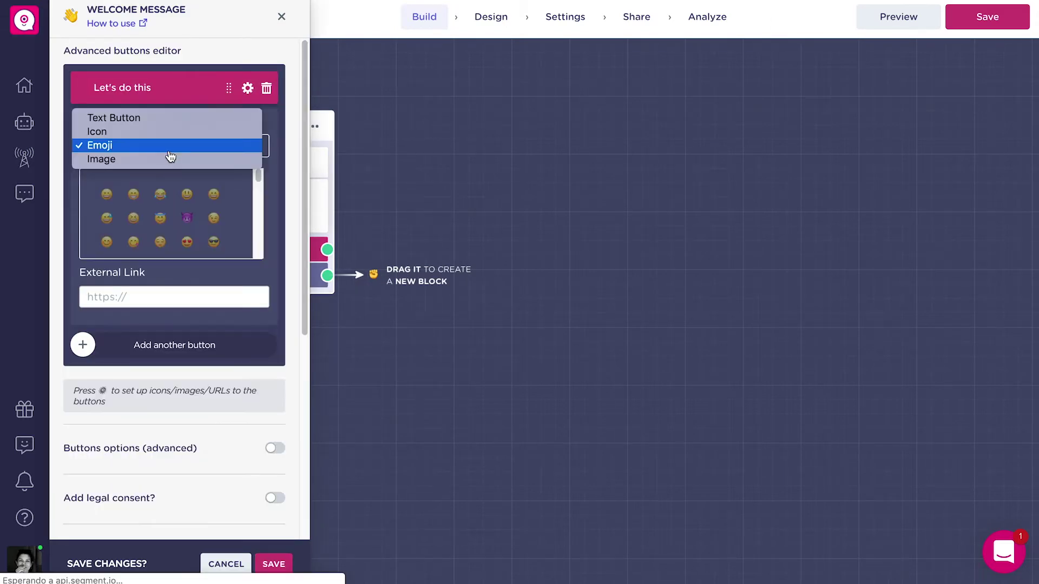
{"action": "left_click", "coordinate": [271, 213]}
{"action": "scroll", "coordinate": [219, 222], "scroll_direction": "down", "scroll_amount": 3}
{"action": "scroll", "coordinate": [219, 228], "scroll_direction": "down", "scroll_amount": 8}
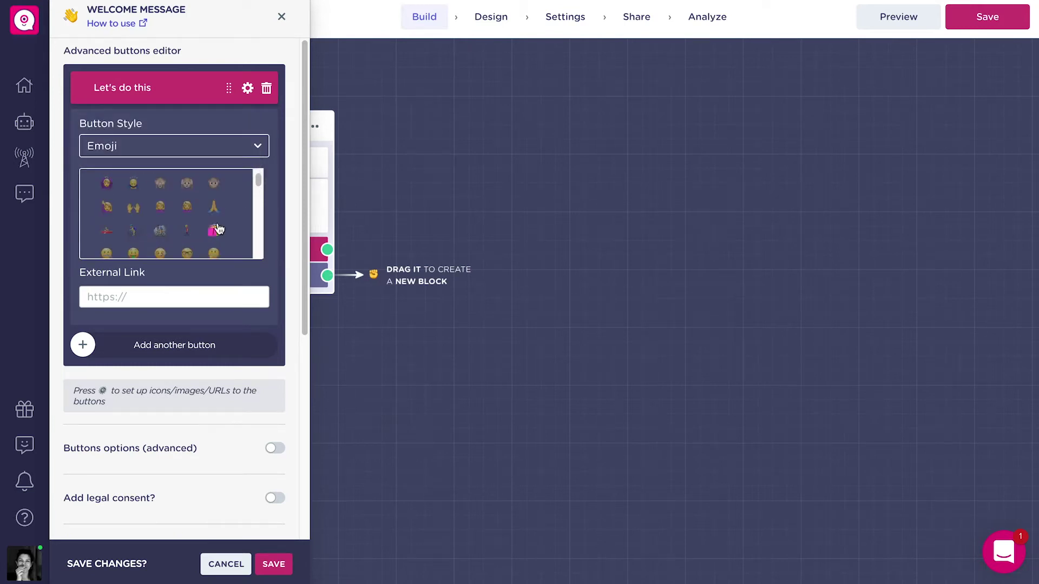
{"action": "scroll", "coordinate": [215, 228], "scroll_direction": "down", "scroll_amount": 3}
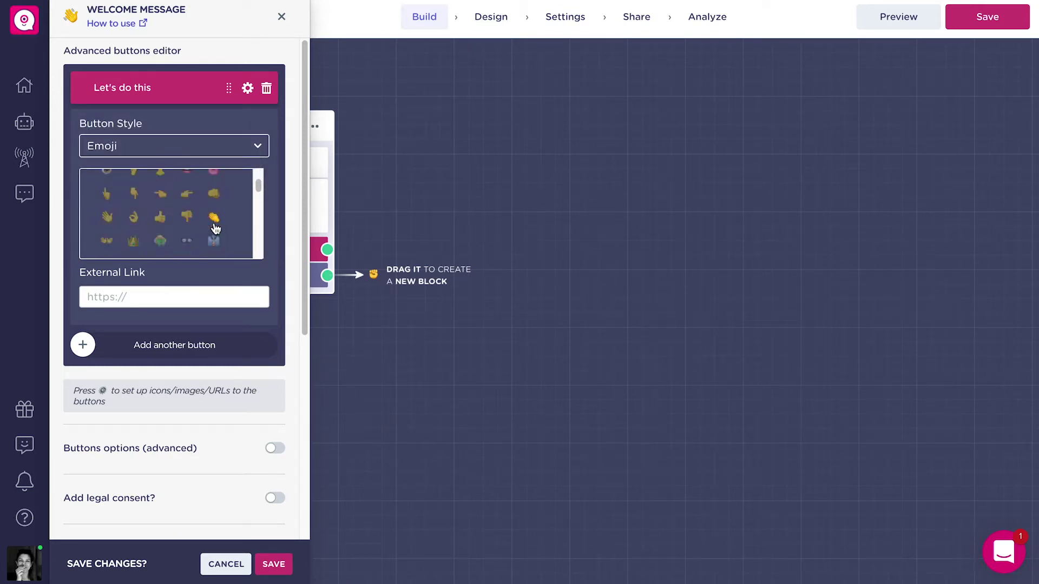
{"action": "left_click", "coordinate": [161, 219]}
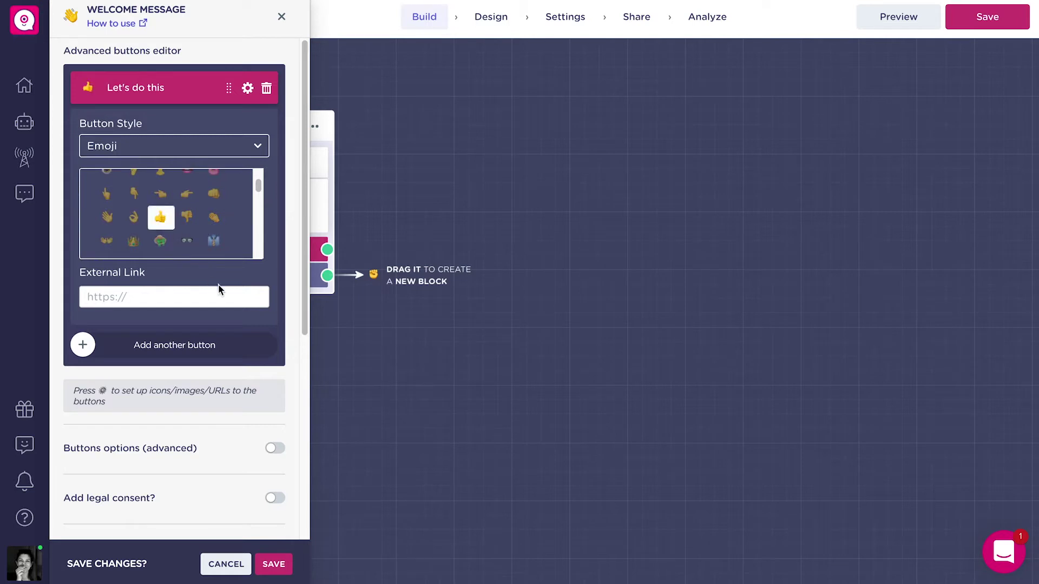
{"action": "left_click", "coordinate": [273, 563]}
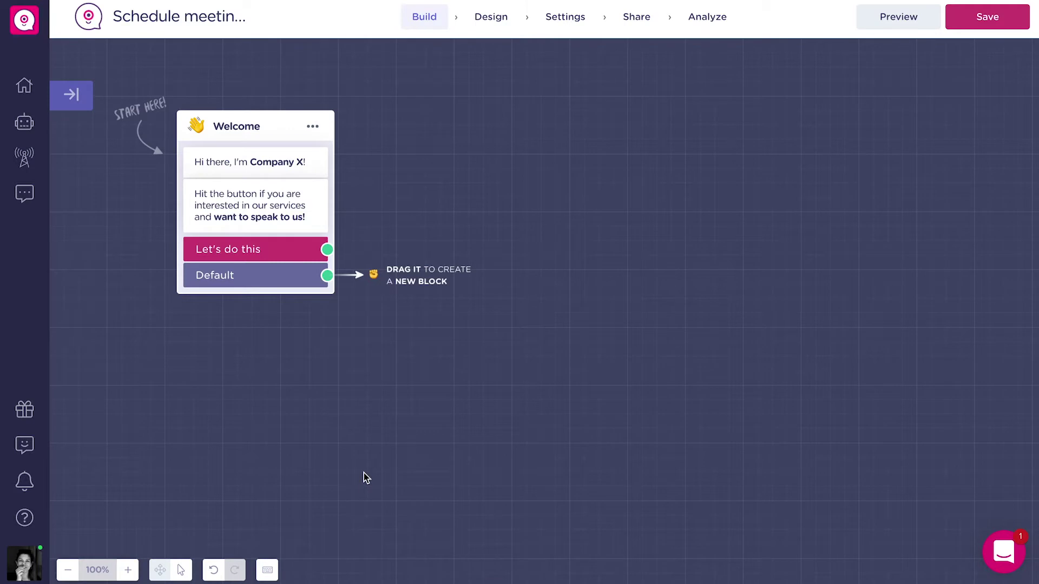
- Connect the 'Let's do this' button to a new Name question block
{"action": "left_click_drag", "start_coordinate": [327, 249], "coordinate": [412, 140]}
{"action": "type", "text": "nam"}
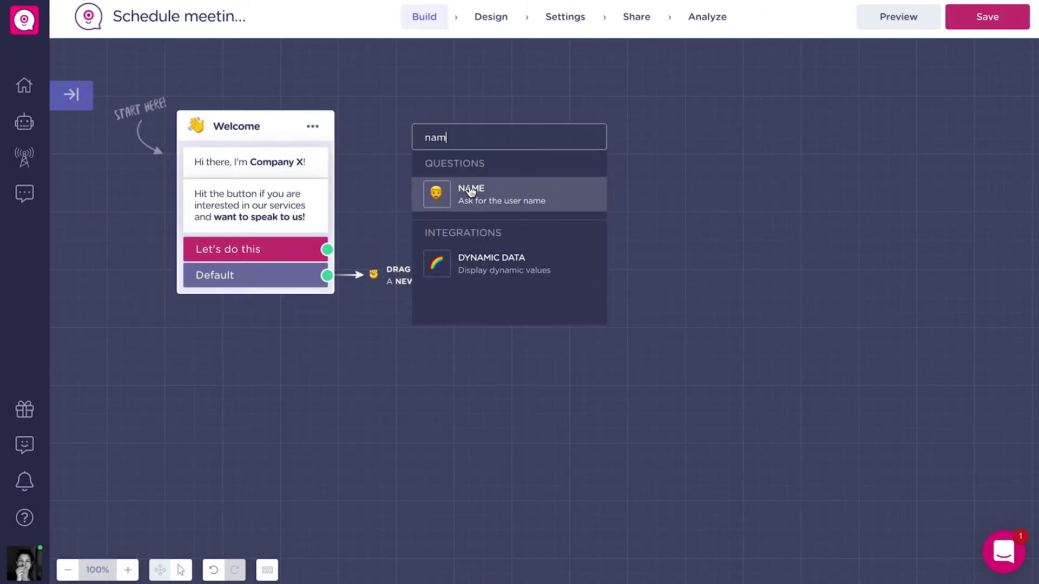
{"action": "left_click", "coordinate": [470, 192]}
- Make the question read 'May I ask you what's your name?' with 'name' bold
{"action": "left_click_drag", "start_coordinate": [83, 80], "coordinate": [61, 79]}
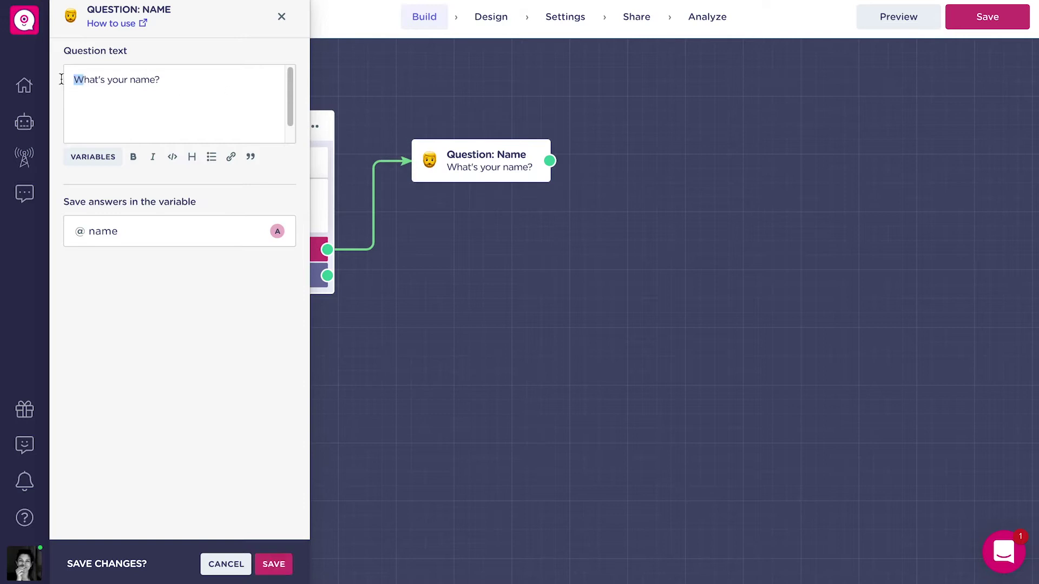
{"action": "type", "text": "May IU"}
{"action": "key", "text": "BackSpace"}
{"action": "type", "text": "ask you w"}
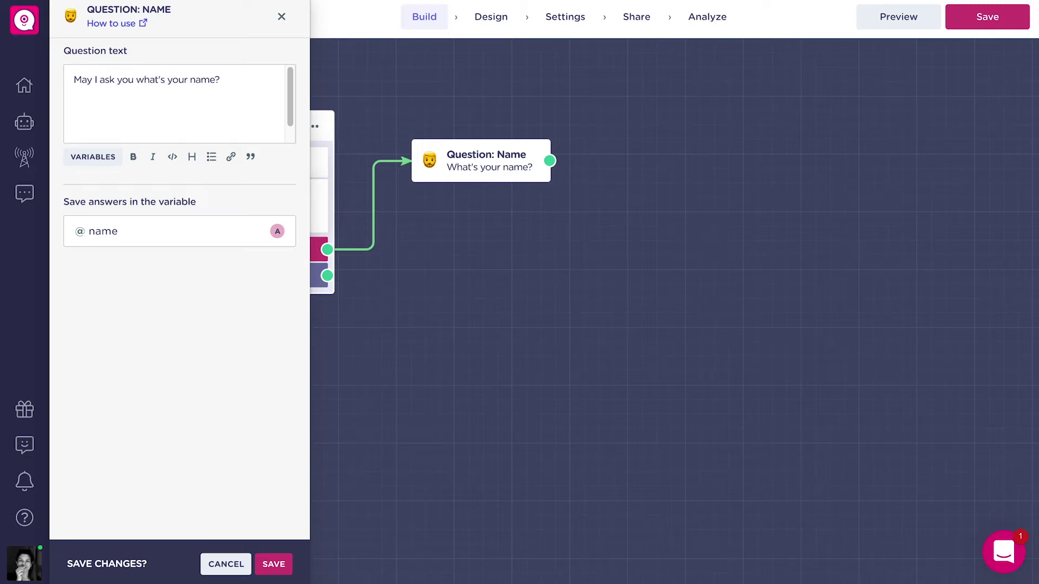
{"action": "left_click_drag", "start_coordinate": [190, 80], "coordinate": [215, 79]}
{"action": "key", "text": "ctrl+b"}
- Save the Name question and link it to a new Send a Message block
{"action": "left_click", "coordinate": [274, 564]}
{"action": "left_click_drag", "start_coordinate": [559, 163], "coordinate": [487, 281]}
{"action": "type", "text": "sen"}
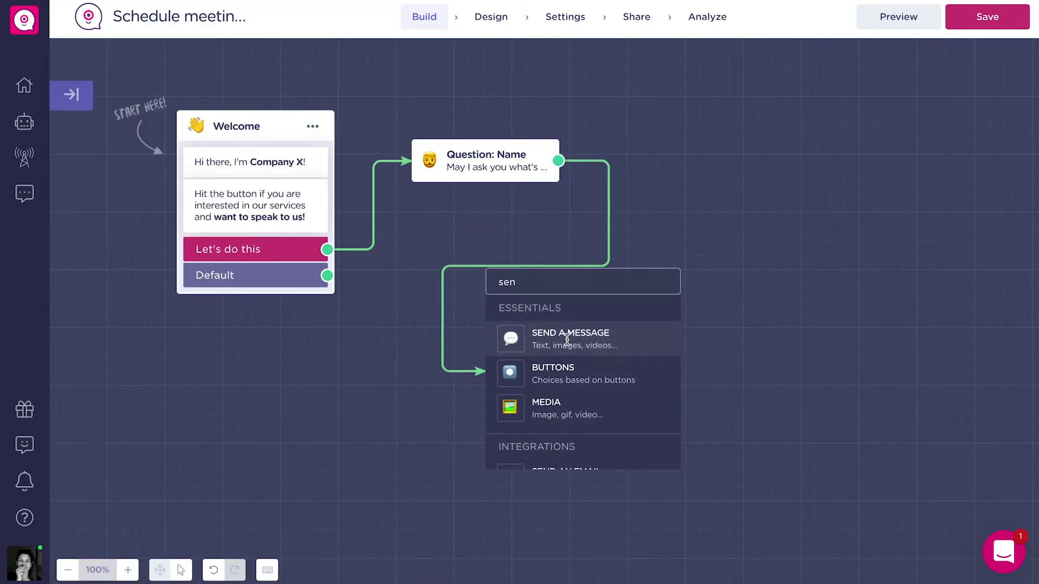
{"action": "left_click", "coordinate": [566, 339]}
{"action": "type", "text": "Nic"}
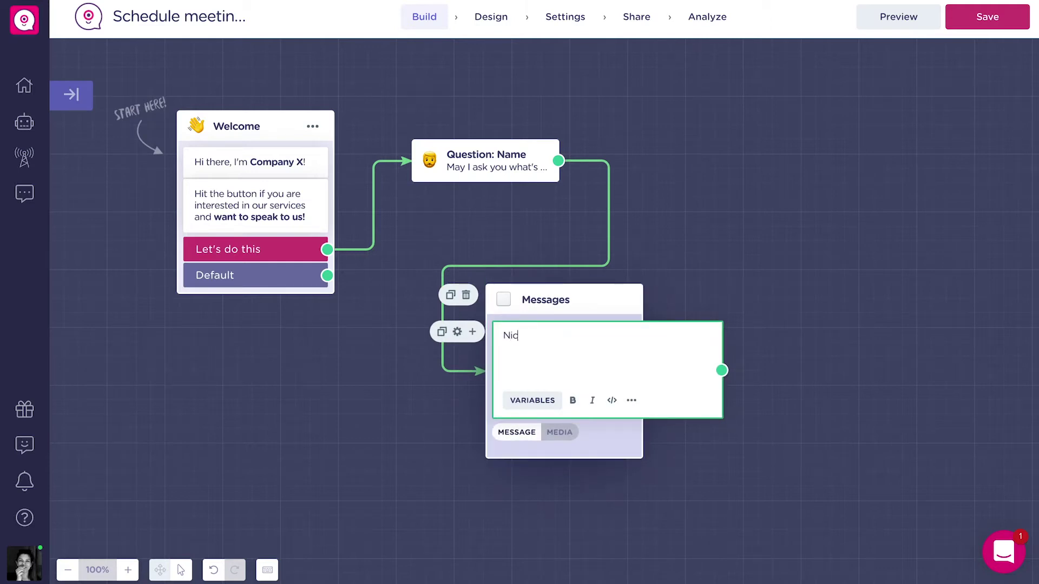
{"action": "type", "text": "e to me"}
{"action": "key", "text": "BackSpace"}
{"action": "type", "text": "meet you, @name!"}
{"action": "left_click", "coordinate": [771, 283]}
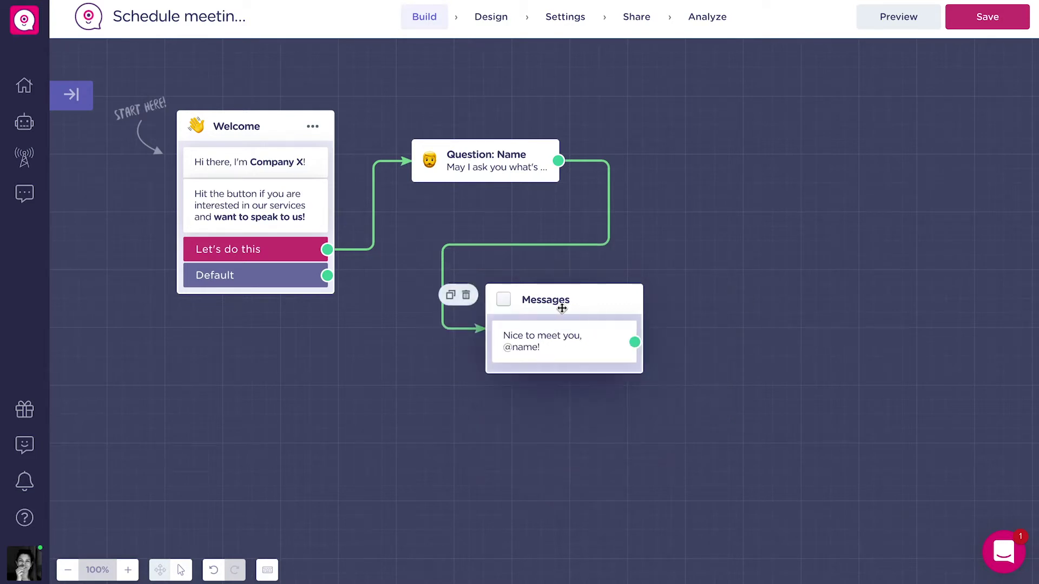
{"action": "left_click_drag", "start_coordinate": [559, 303], "coordinate": [524, 264]}
{"action": "left_click_drag", "start_coordinate": [598, 301], "coordinate": [699, 284]}
- Add a Text question block beside the Messages block
{"action": "type", "text": "text"}
{"action": "left_click", "coordinate": [749, 333]}
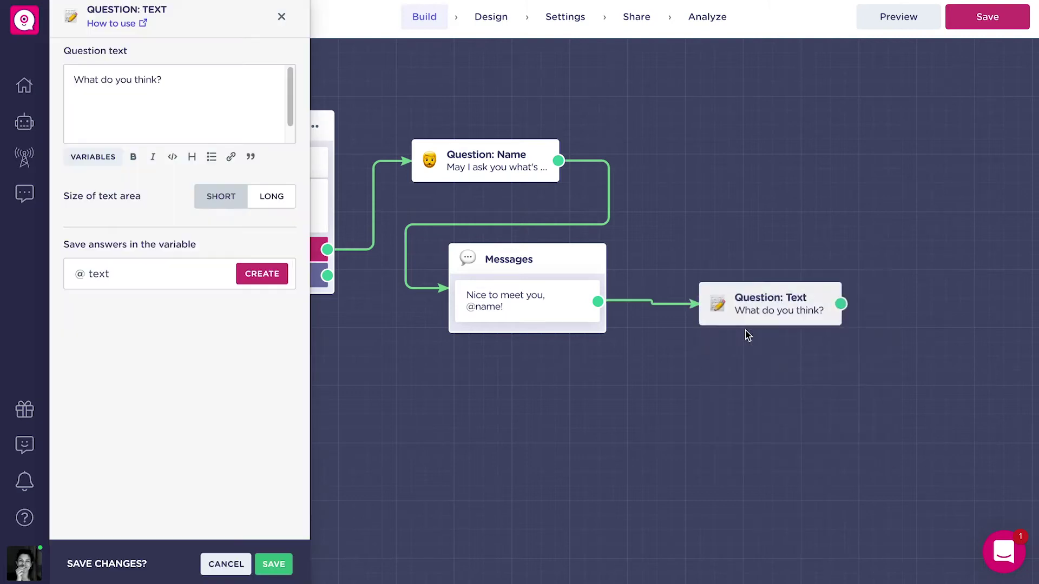
{"action": "left_click_drag", "start_coordinate": [744, 311], "coordinate": [729, 165]}
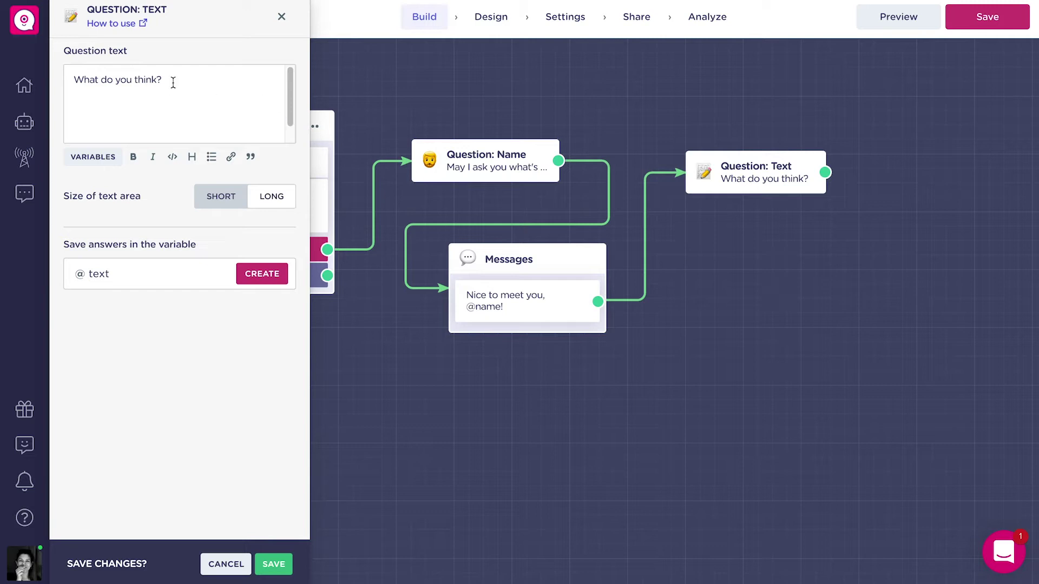
- Change the question to 'And what's your company's name?' with 'company's name' in bold
{"action": "left_click_drag", "start_coordinate": [178, 78], "coordinate": [64, 79]}
{"action": "type", "text": "And "}
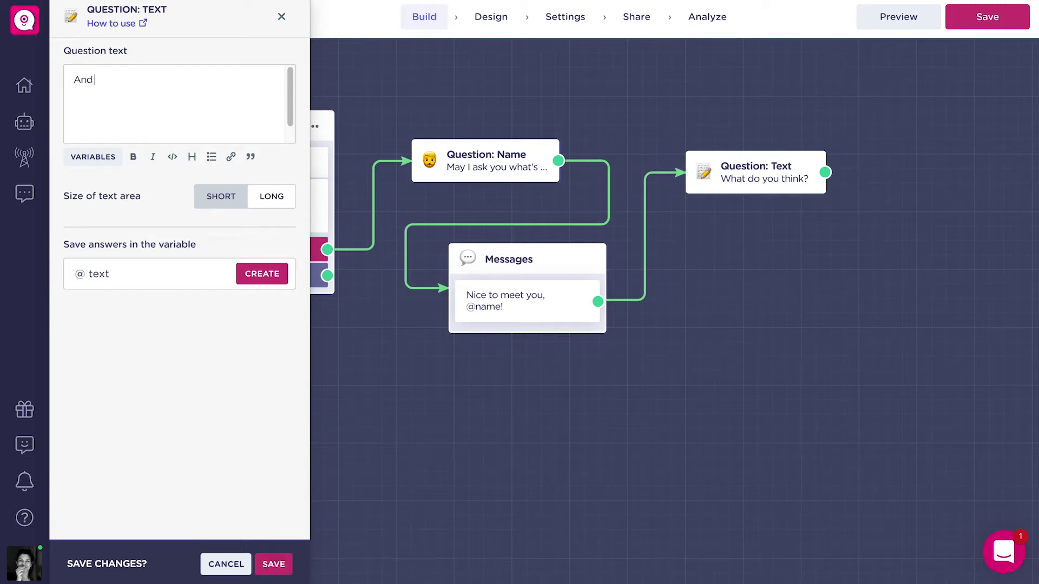
{"action": "type", "text": "what's your companu"}
{"action": "type", "text": "'s name?"}
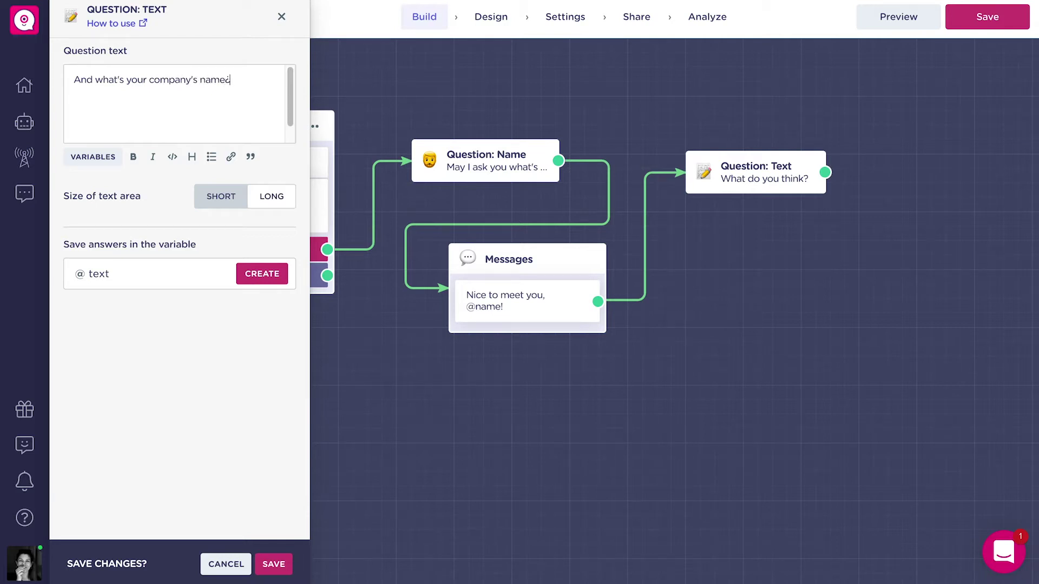
{"action": "key", "text": "alt+shift+Right"}
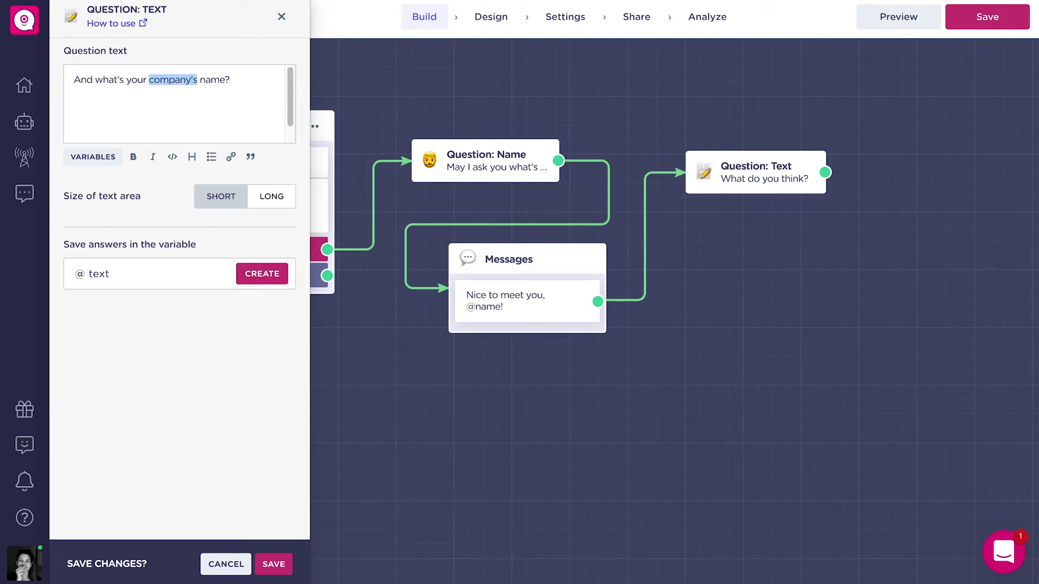
{"action": "key", "text": "ctrl+b"}
{"action": "key", "text": "Right"}
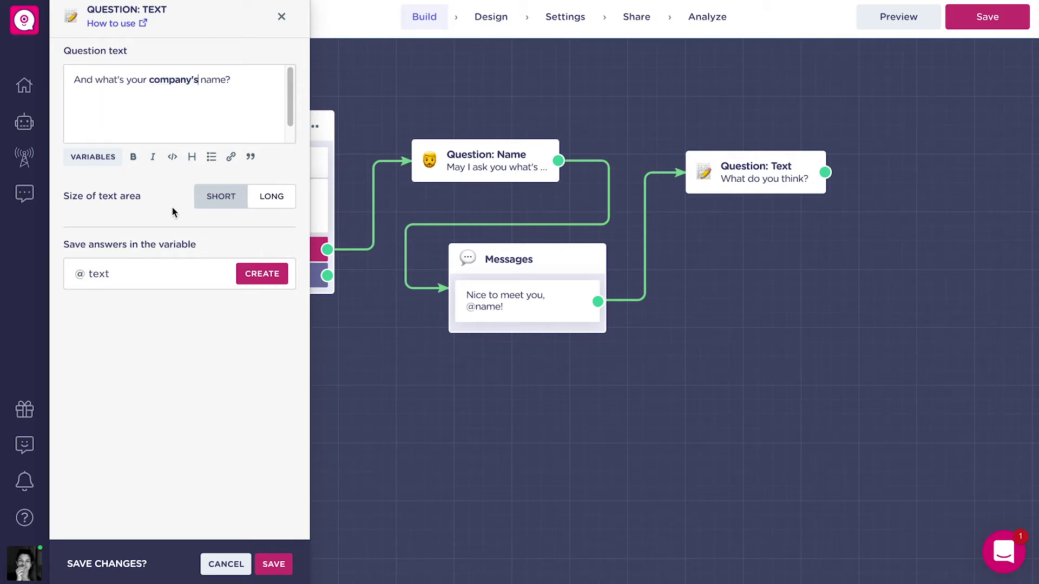
{"action": "double_click", "coordinate": [213, 81]}
{"action": "key", "text": "ctrl+b"}
{"action": "key", "text": "Right"}
- Save answers to the Company variable and save the block
{"action": "left_click", "coordinate": [201, 282]}
{"action": "type", "text": "c"}
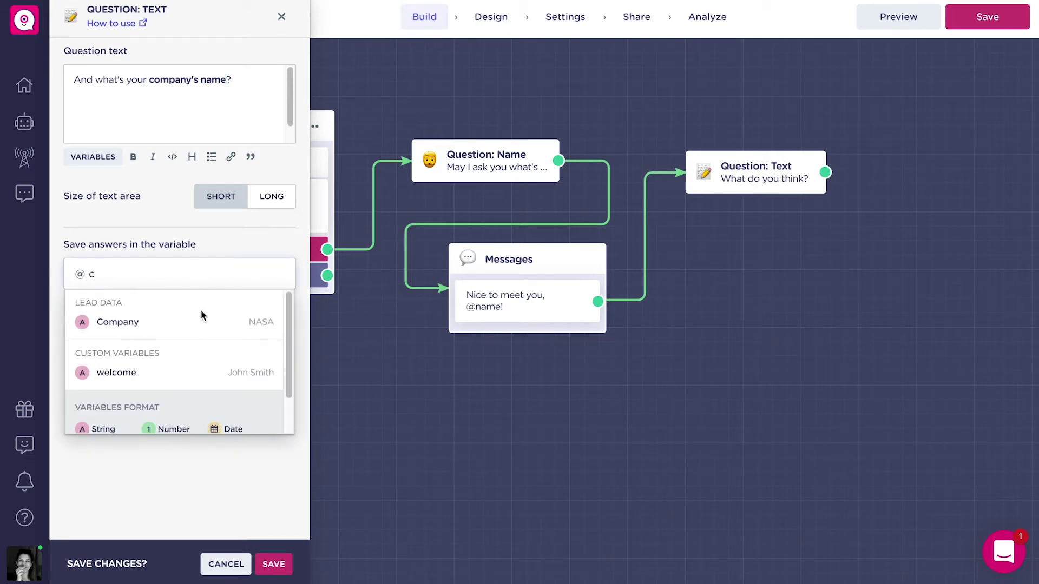
{"action": "left_click", "coordinate": [203, 322]}
{"action": "left_click", "coordinate": [274, 564]}
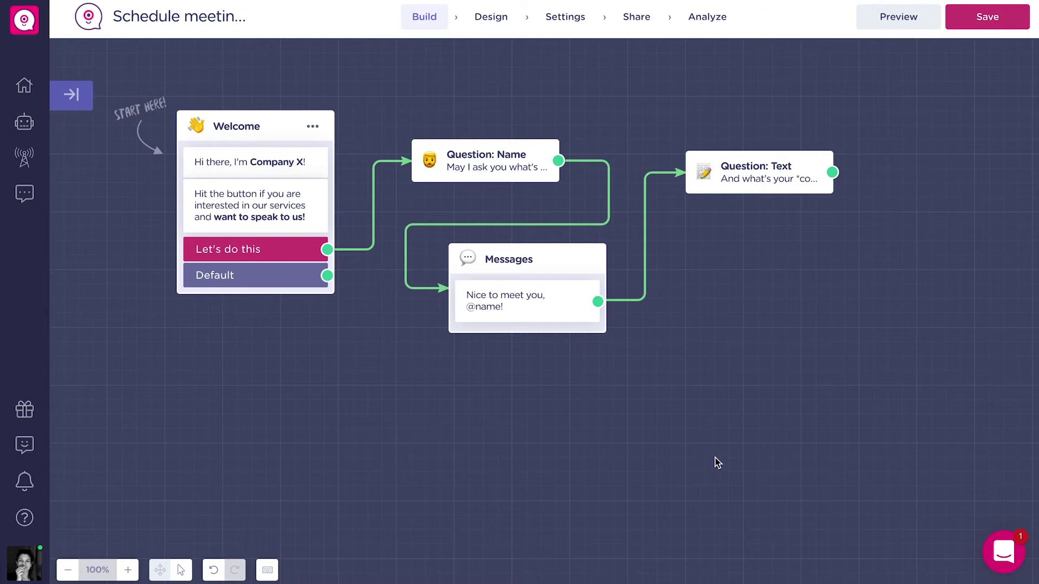
- Add an Email question block after the company question
{"action": "scroll", "coordinate": [698, 455], "scroll_direction": "right", "scroll_amount": 3}
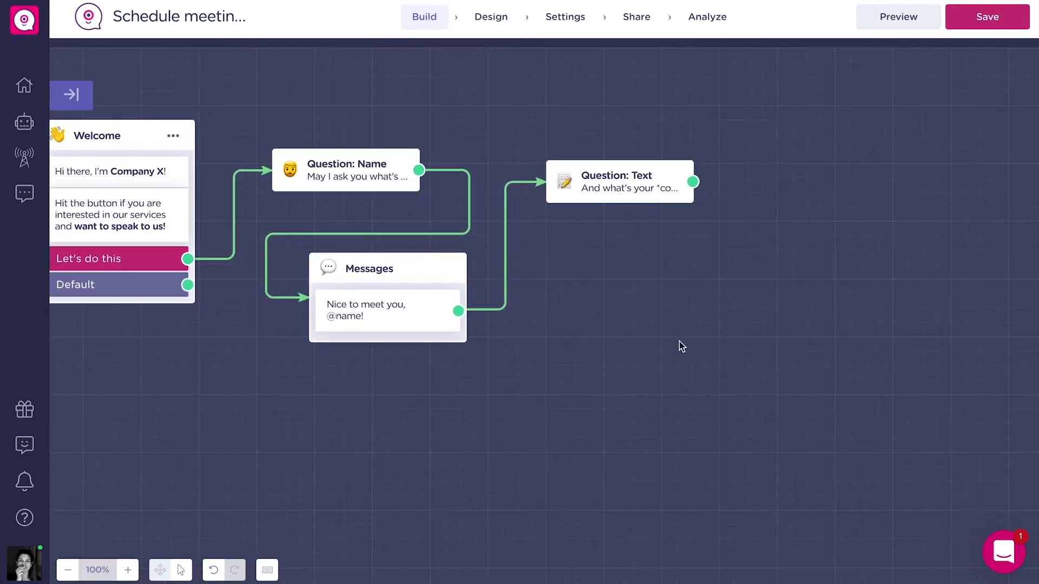
{"action": "left_click_drag", "start_coordinate": [693, 182], "coordinate": [782, 187]}
{"action": "type", "text": "em"}
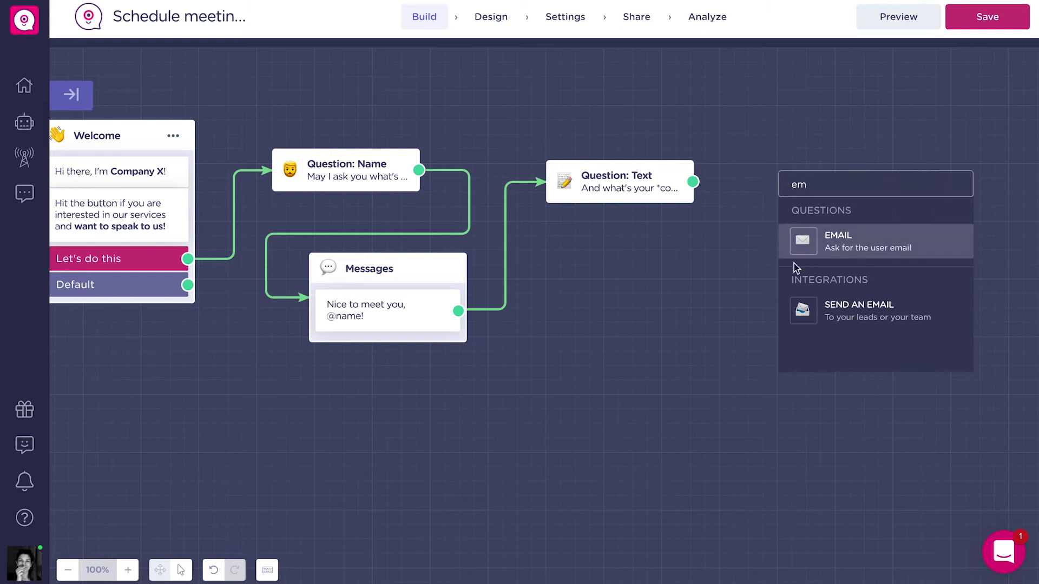
{"action": "left_click", "coordinate": [851, 250]}
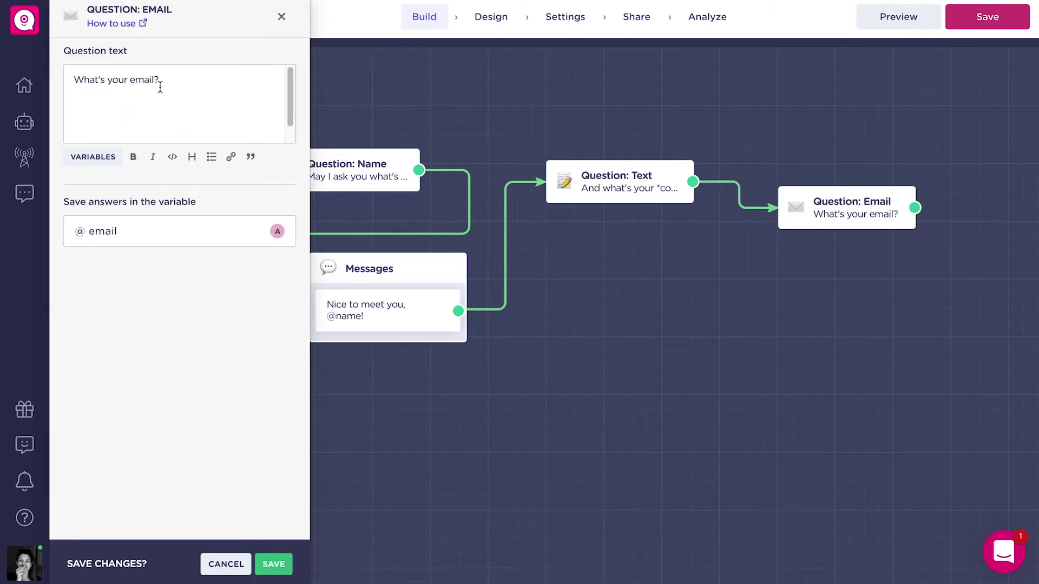
- Bold 'email' in 'What's your email?', save, and move the block below the company question
{"action": "double_click", "coordinate": [143, 79]}
{"action": "key", "text": "ctrl+b"}
{"action": "left_click", "coordinate": [184, 78]}
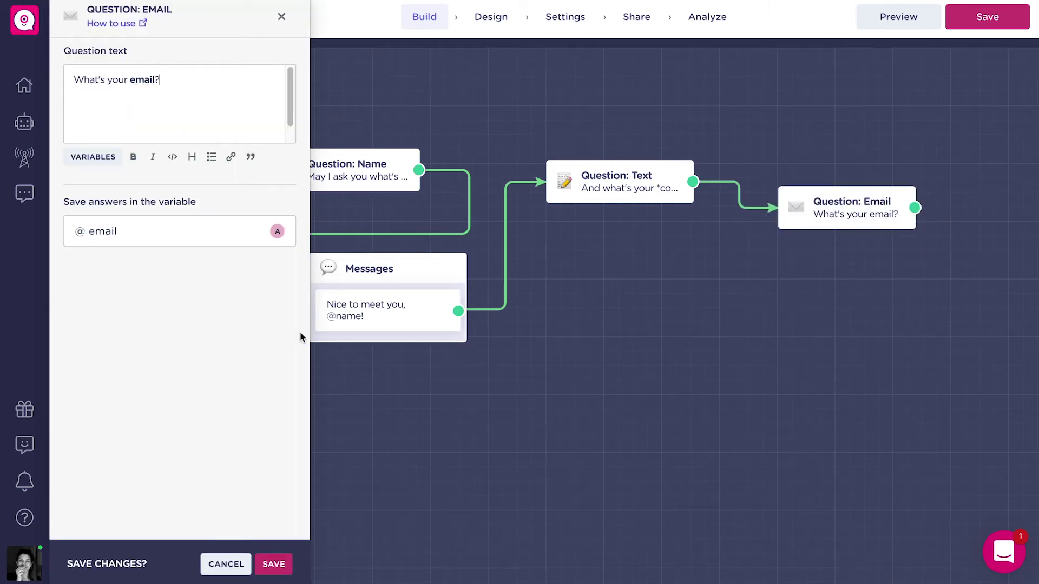
{"action": "left_click", "coordinate": [273, 565]}
{"action": "left_click_drag", "start_coordinate": [879, 206], "coordinate": [673, 289]}
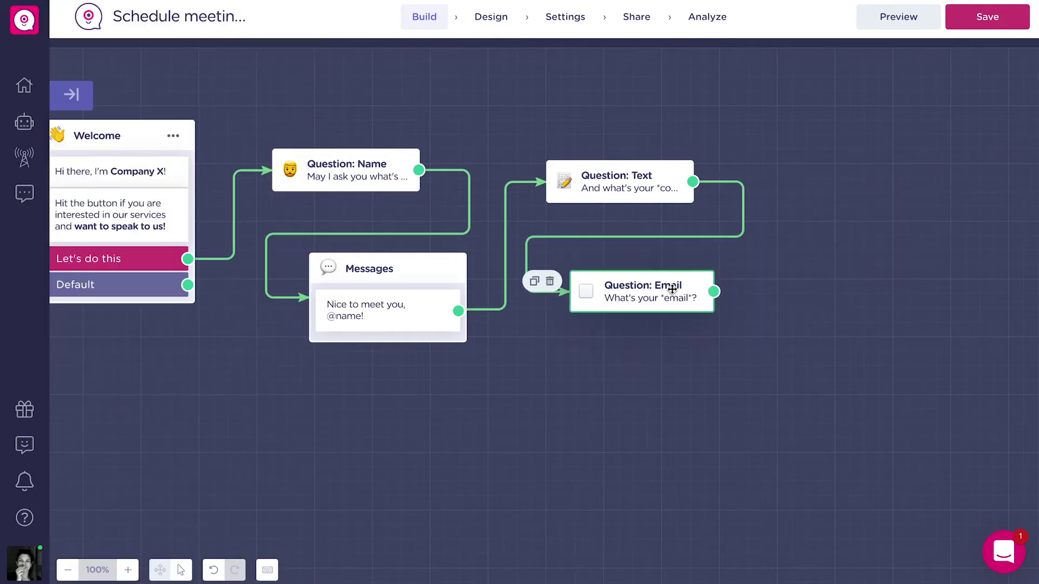
- Add a Text question block after the email question
{"action": "left_click_drag", "start_coordinate": [917, 245], "coordinate": [733, 265]}
{"action": "left_click_drag", "start_coordinate": [539, 320], "coordinate": [647, 199]}
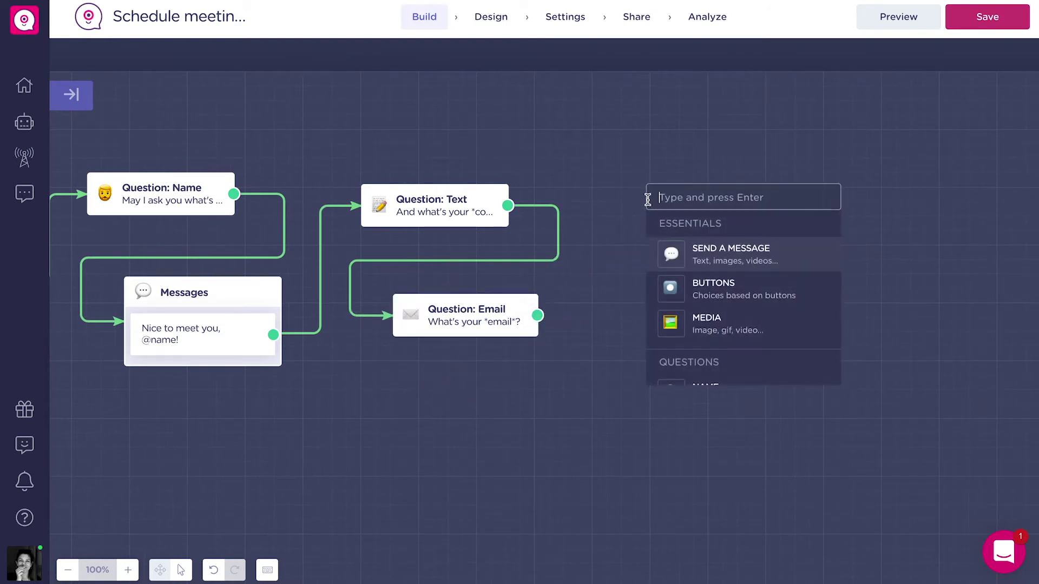
{"action": "type", "text": "text"}
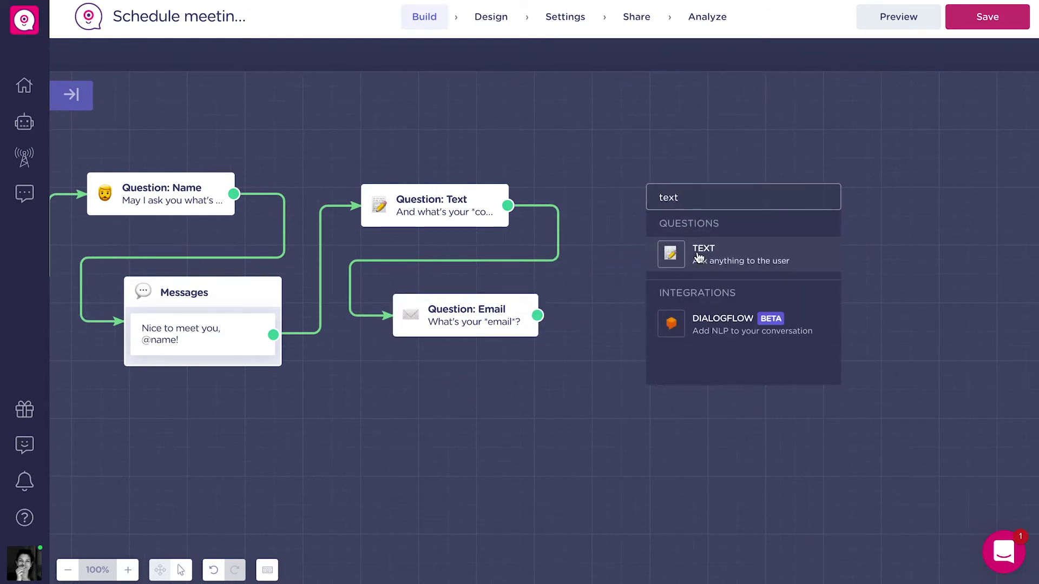
{"action": "left_click", "coordinate": [693, 249]}
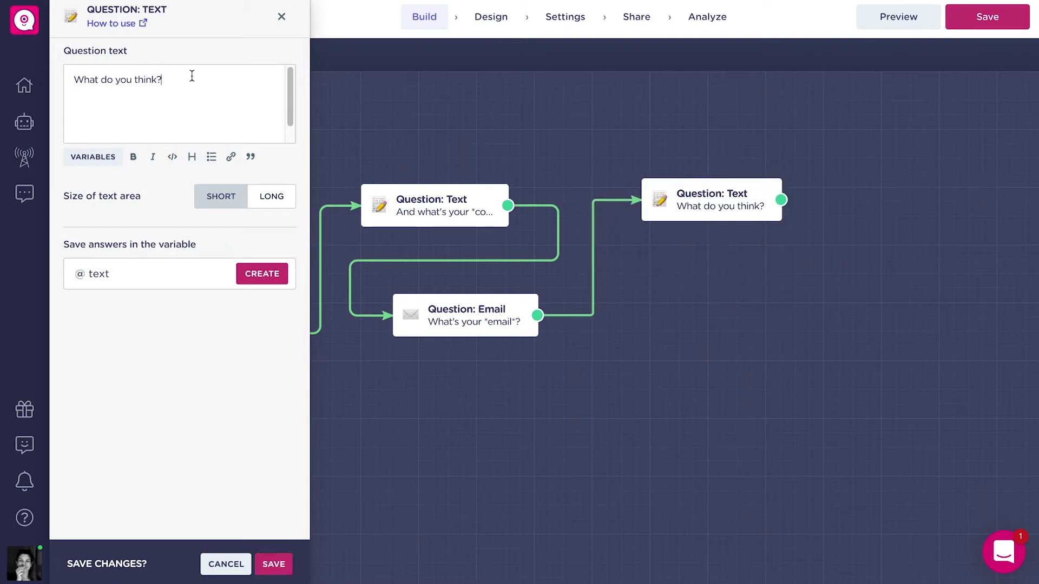
- Ask 'Could you explain briefly which kind of project did you have in mind?' with 'project' bold
{"action": "left_click", "coordinate": [219, 80]}
{"action": "key", "text": "ctrl+a"}
{"action": "type", "text": "Could you explain bri"}
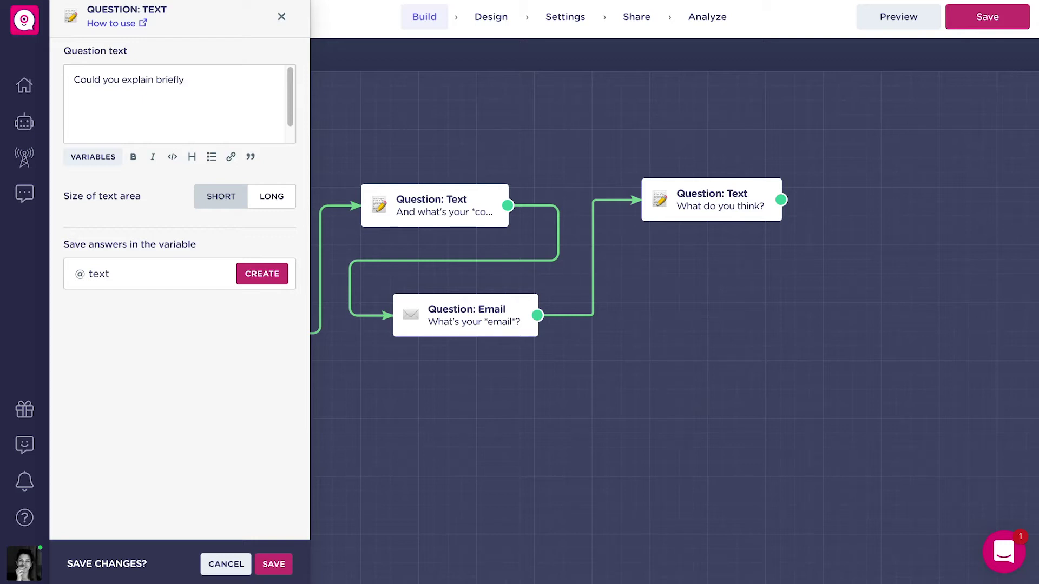
{"action": "type", "text": "efly which kind of project did you"}
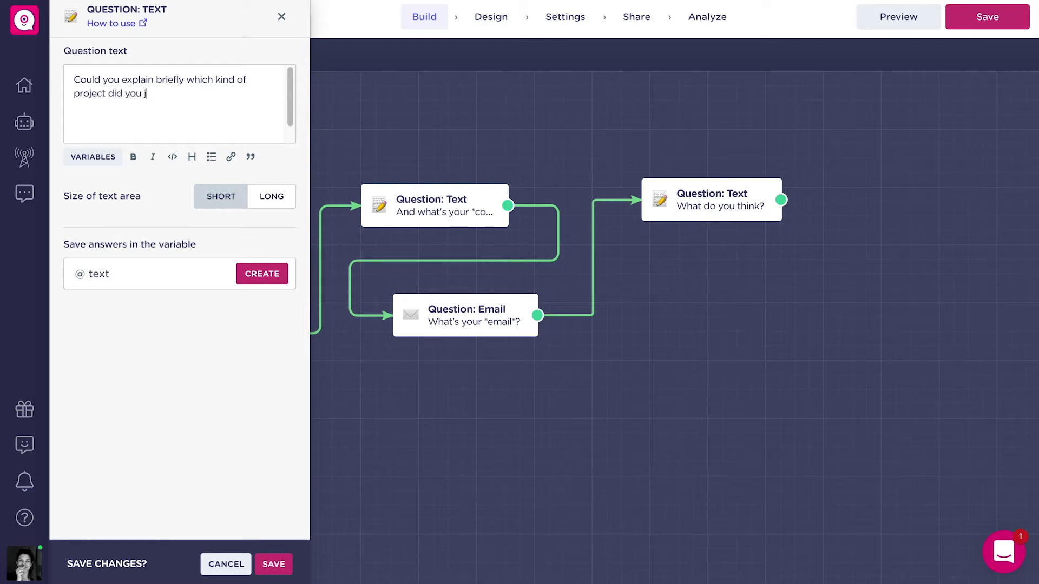
{"action": "type", "text": " have in mind?"}
{"action": "double_click", "coordinate": [87, 90]}
{"action": "left_click", "coordinate": [238, 446]}
- Save answers to a new 'project' variable and save the block
{"action": "left_click", "coordinate": [162, 273]}
{"action": "type", "text": "project"}
{"action": "left_click", "coordinate": [168, 307]}
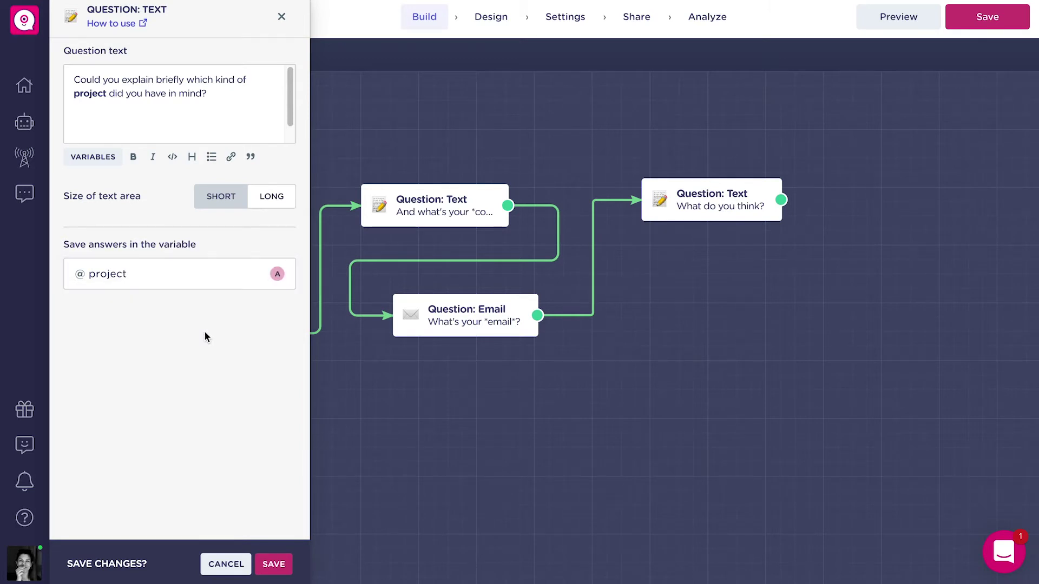
{"action": "left_click", "coordinate": [273, 564]}
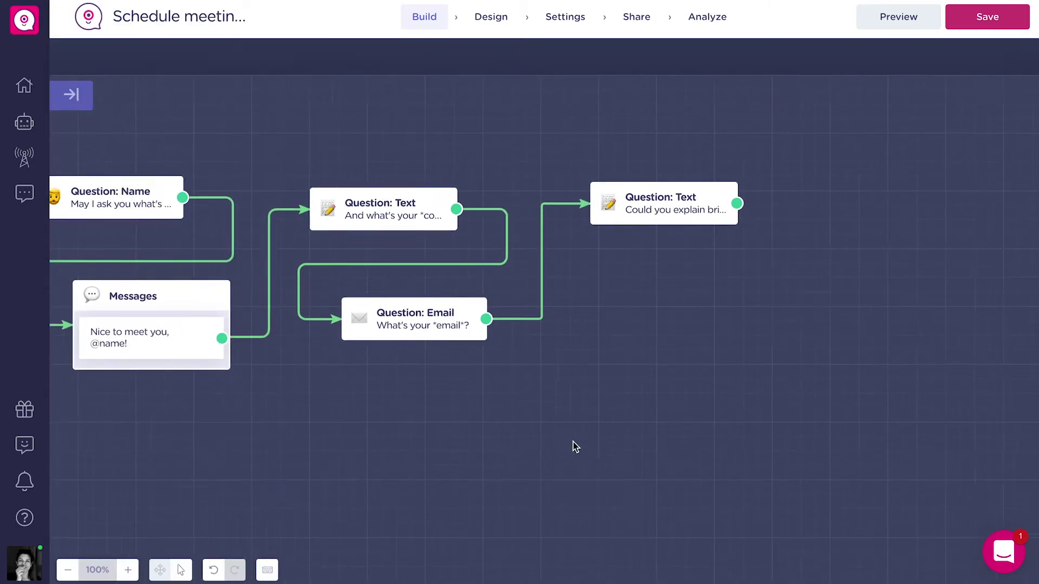
- Add a Buttons block after the project question asking 'When would you like to start?'
{"action": "left_click_drag", "start_coordinate": [578, 198], "coordinate": [515, 307]}
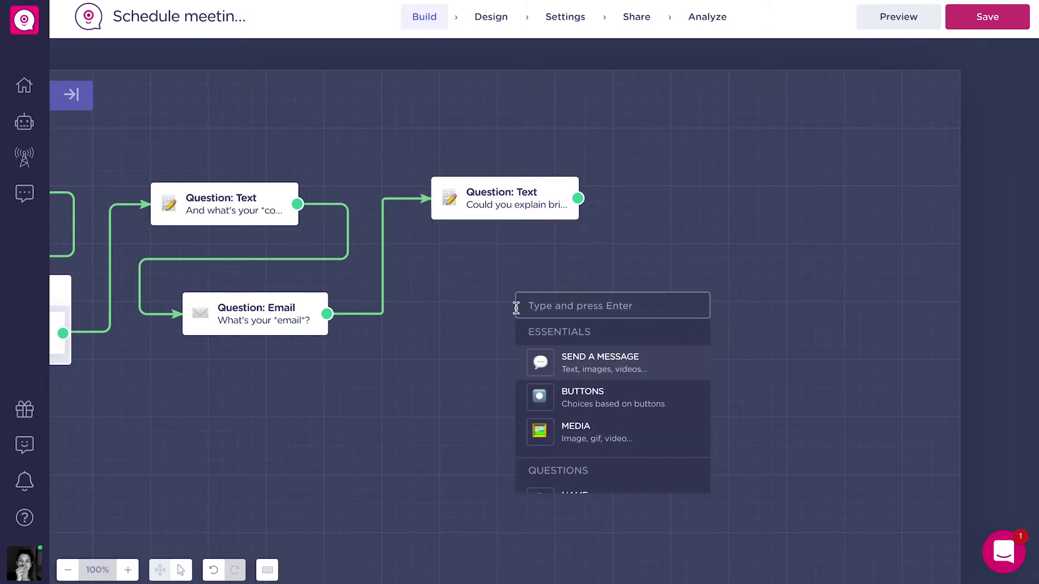
{"action": "type", "text": "but"}
{"action": "left_click", "coordinate": [596, 359]}
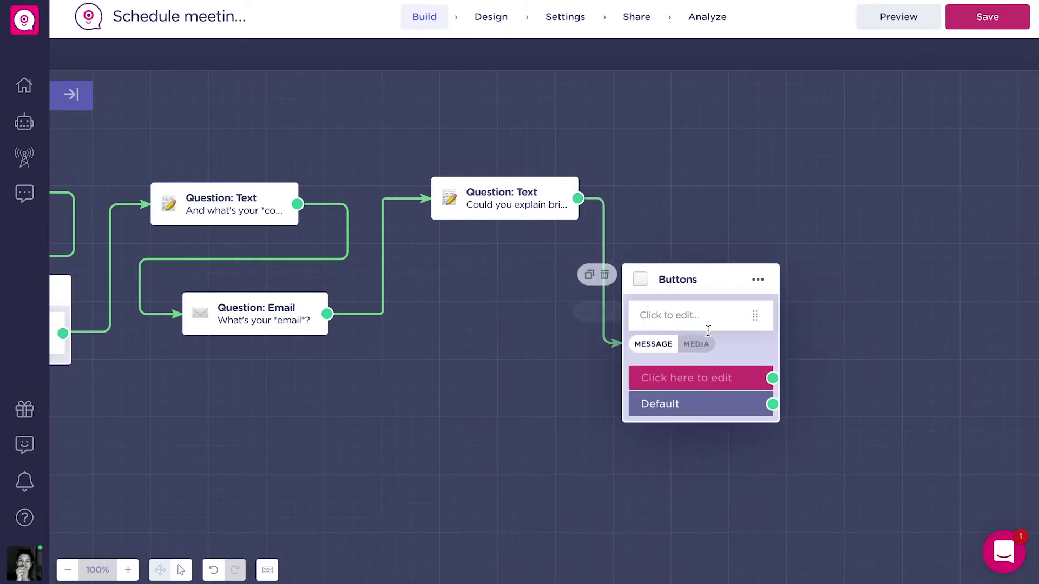
{"action": "left_click", "coordinate": [707, 320]}
{"action": "type", "text": "Whe"}
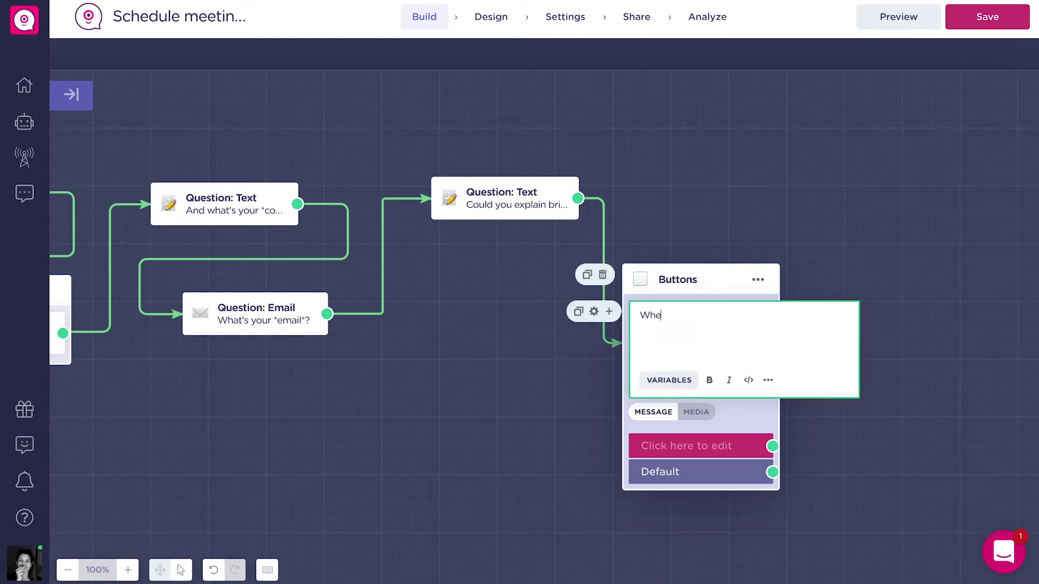
{"action": "type", "text": "n would you like to start?"}
{"action": "left_click", "coordinate": [680, 445]}
- Add the choices Immediately, 1-2 weeks, 1-2 months and I'm not sure
{"action": "left_click", "coordinate": [677, 362]}
{"action": "type", "text": "Immediately"}
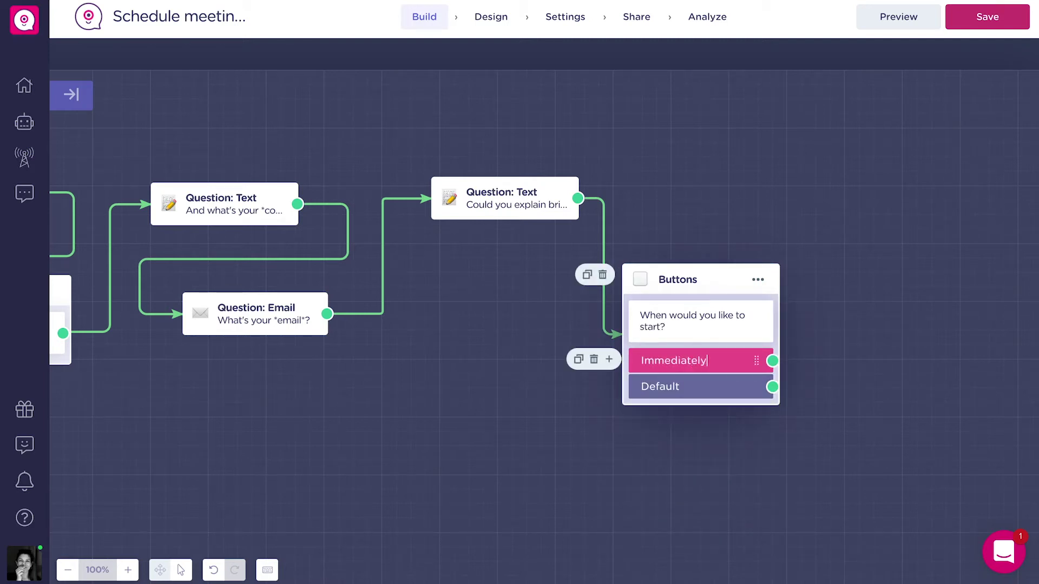
{"action": "key", "text": "Return"}
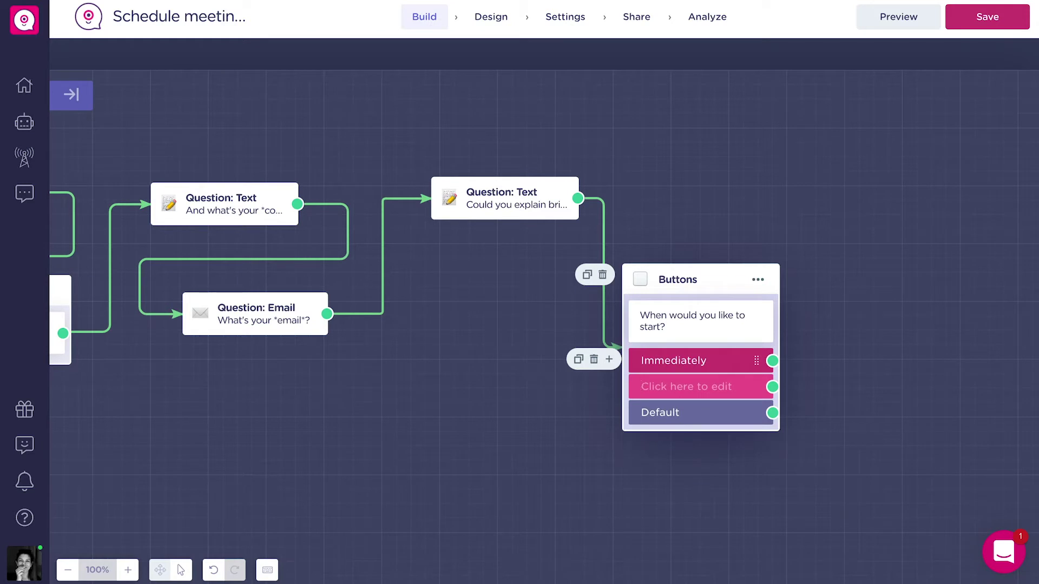
{"action": "type", "text": "1-2 weeks"}
{"action": "key", "text": "Return"}
{"action": "type", "text": "1-2 months"}
{"action": "key", "text": "Return"}
{"action": "type", "text": "I'm"}
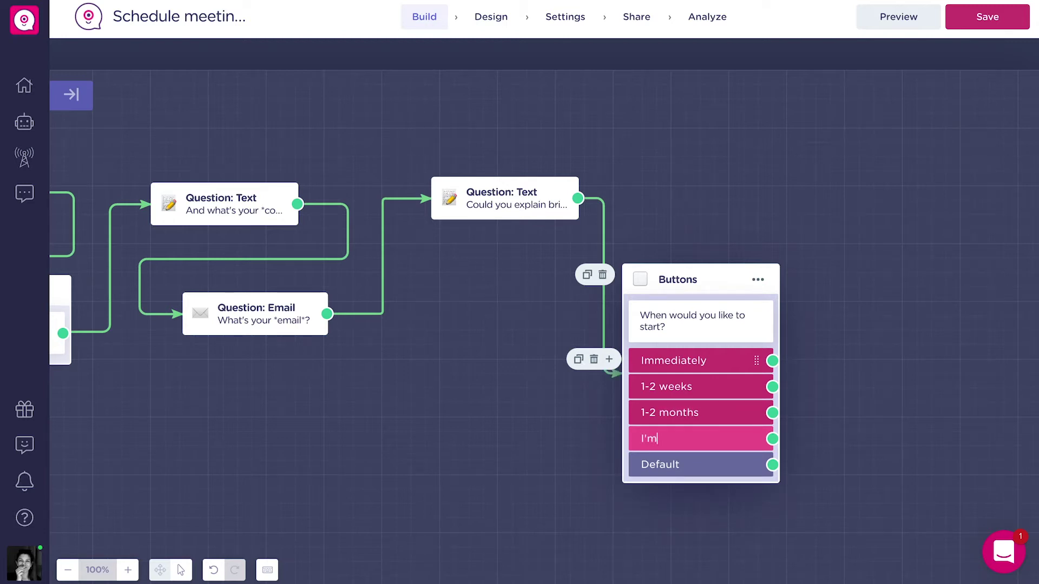
{"action": "type", "text": " not sure..."}
- Save the start-time button answers to a new 'urgency' variable, replacing 'options'
{"action": "left_click", "coordinate": [900, 332]}
{"action": "left_click_drag", "start_coordinate": [899, 332], "coordinate": [731, 325]}
{"action": "left_click", "coordinate": [613, 181]}
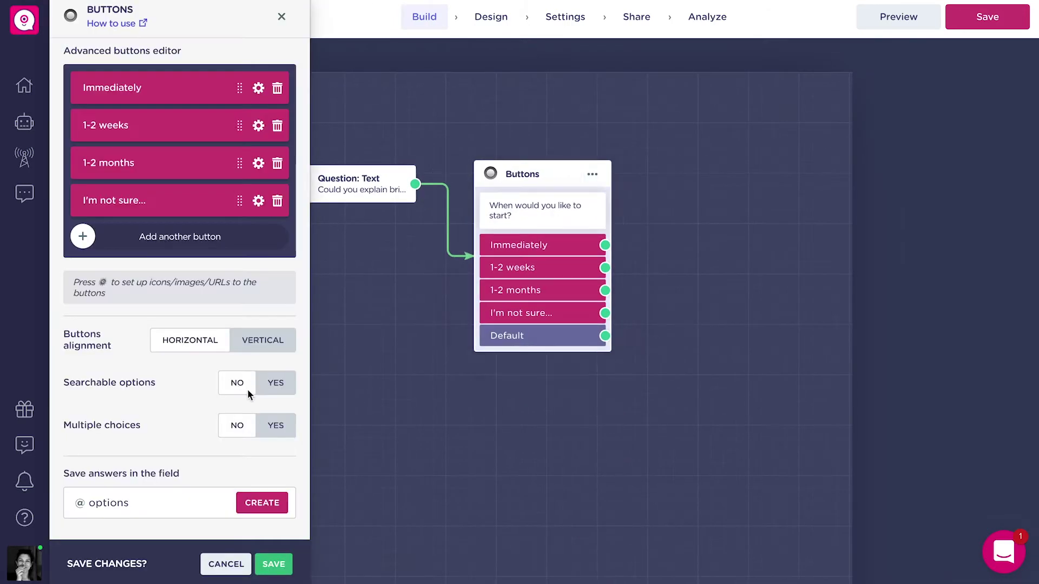
{"action": "left_click", "coordinate": [177, 504]}
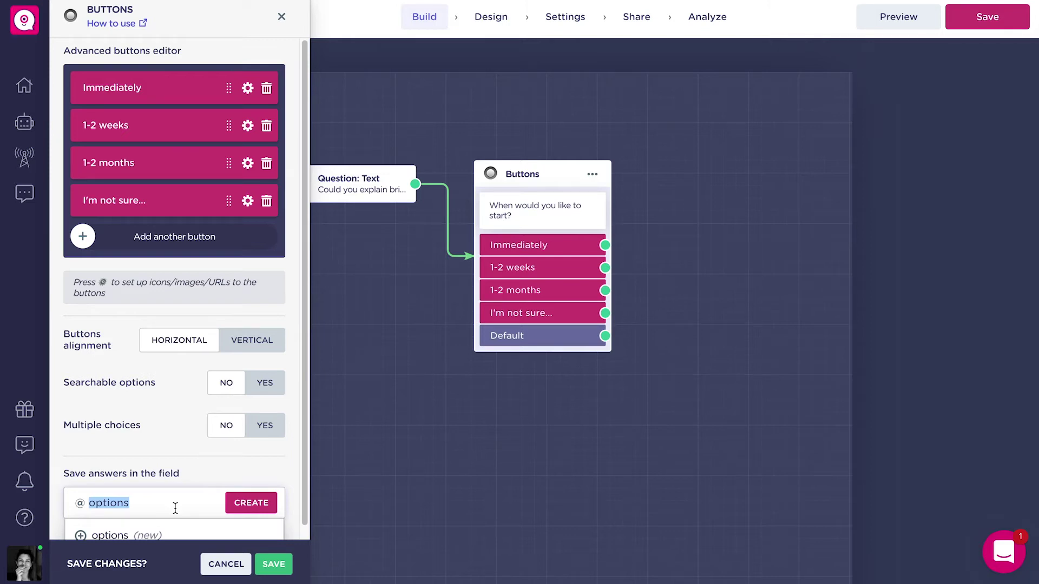
{"action": "key", "text": "BackSpace"}
{"action": "type", "text": "urgency"}
{"action": "left_click", "coordinate": [187, 534]}
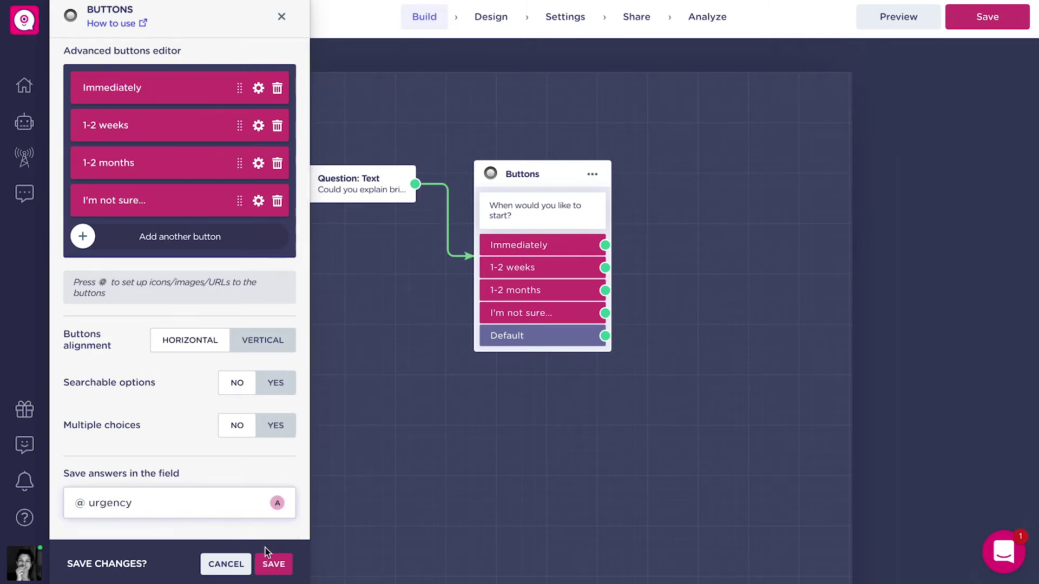
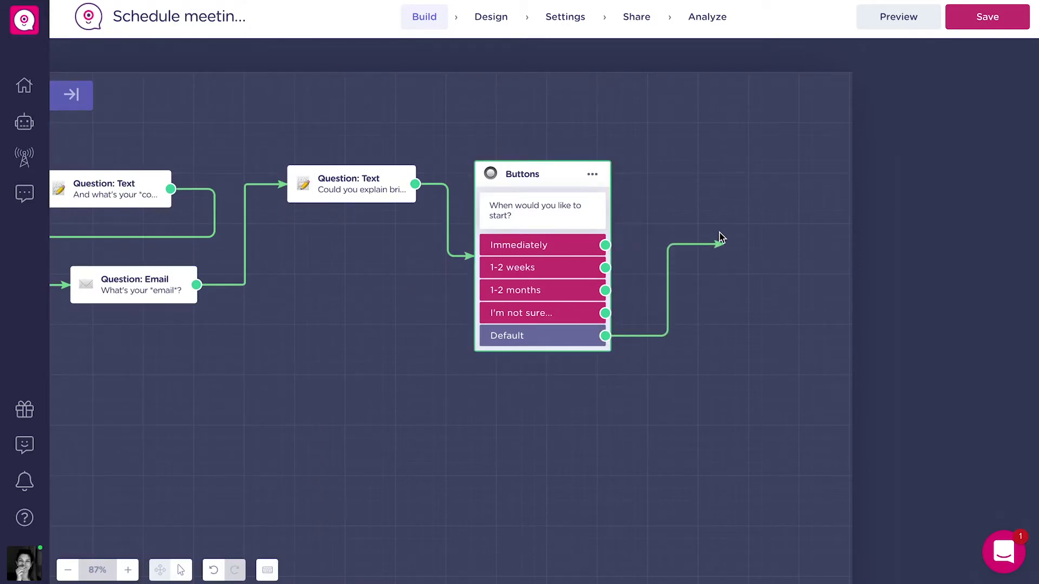
- Add a Buttons block after Default asking whether to speak with a sales representative right now
{"action": "type", "text": "bu"}
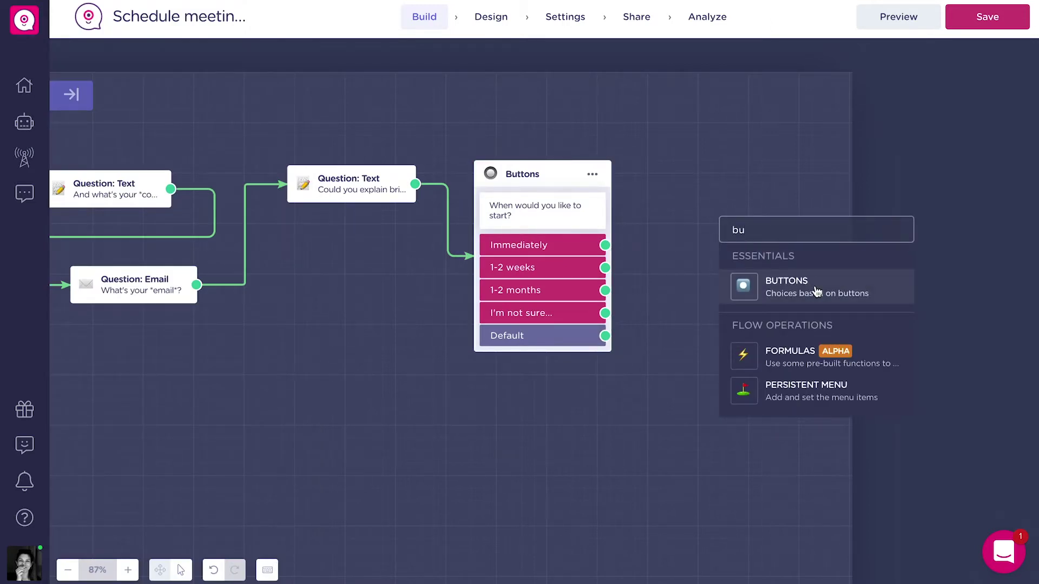
{"action": "left_click", "coordinate": [815, 287]}
{"action": "left_click", "coordinate": [778, 223]}
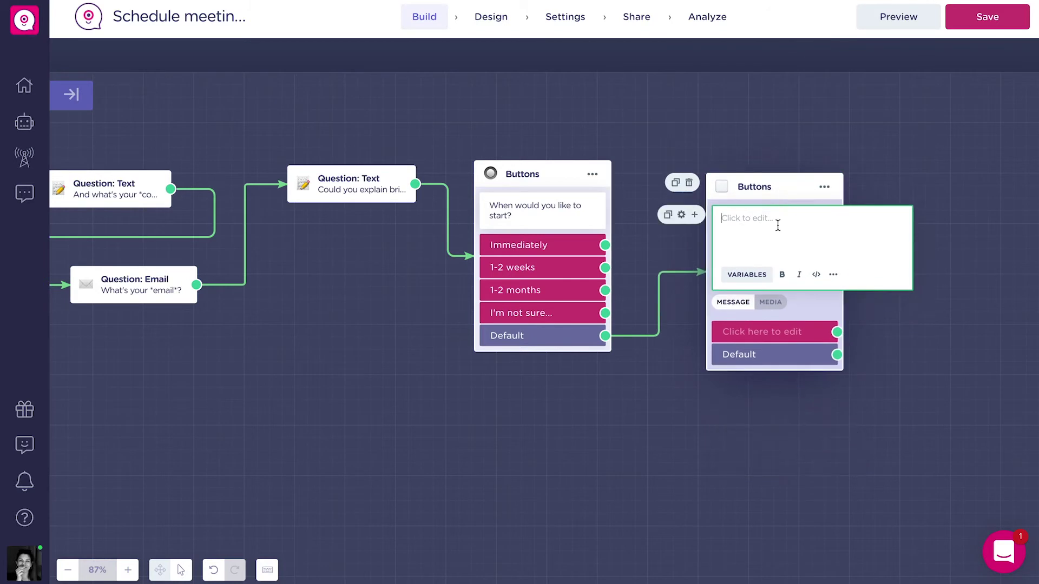
{"action": "type", "text": "Do you want to speak with a sales represen"}
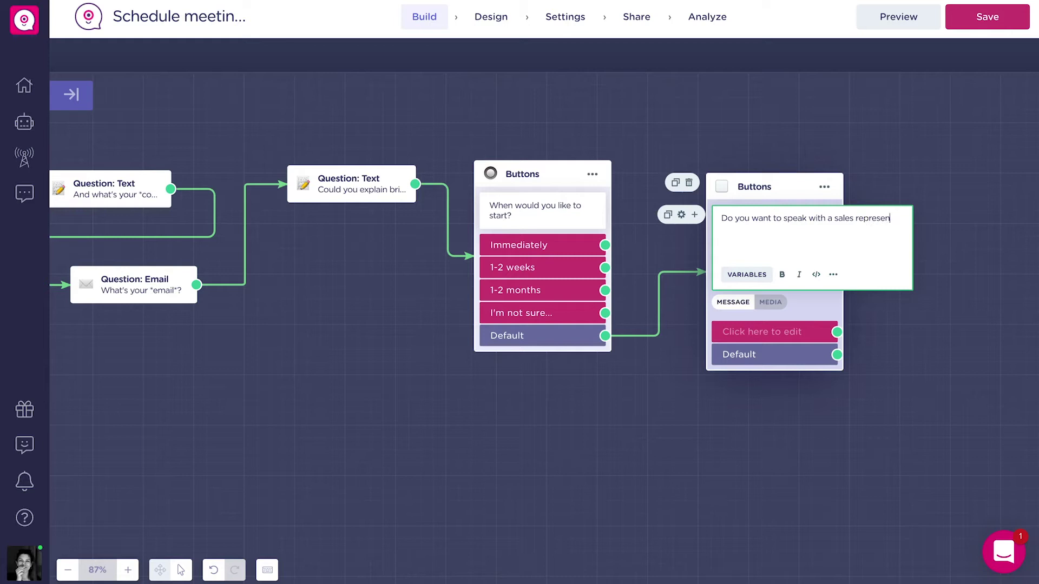
{"action": "type", "text": "tative right now?"}
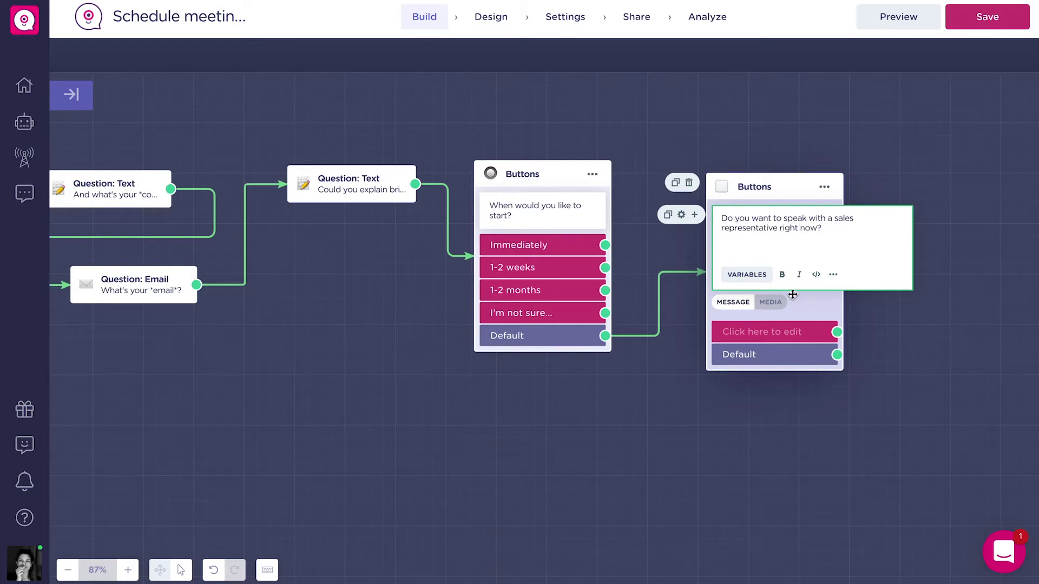
- Give the question two buttons: 'Speak now (Chat)' and 'Schedule a meeting (Call)'
{"action": "left_click", "coordinate": [788, 331]}
{"action": "type", "text": "Speak now"}
{"action": "key", "text": "BackSpace"}
{"action": "type", "text": "(Chat)"}
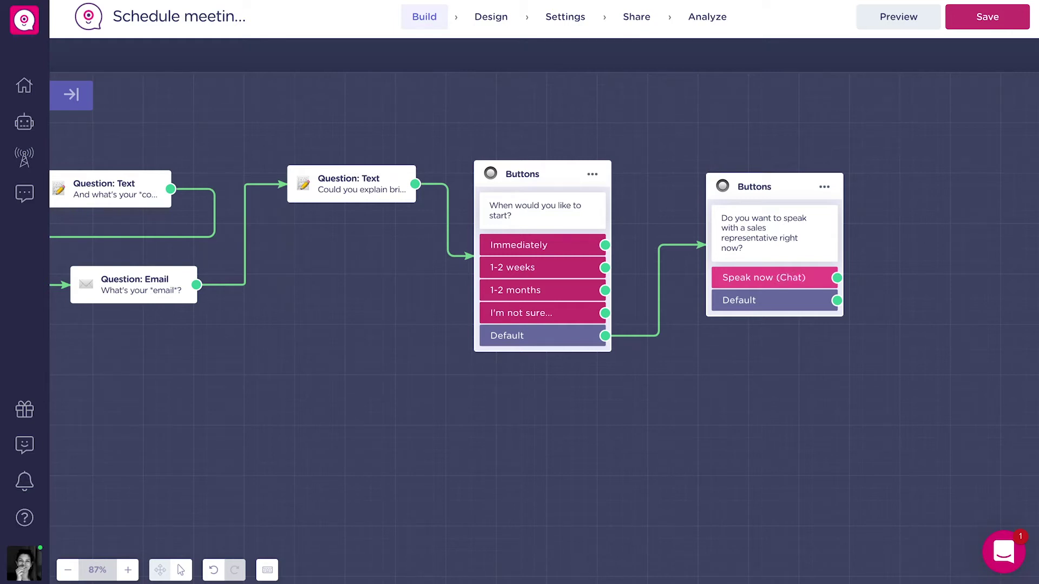
{"action": "key", "text": "Return"}
{"action": "type", "text": "Schedule a mee"}
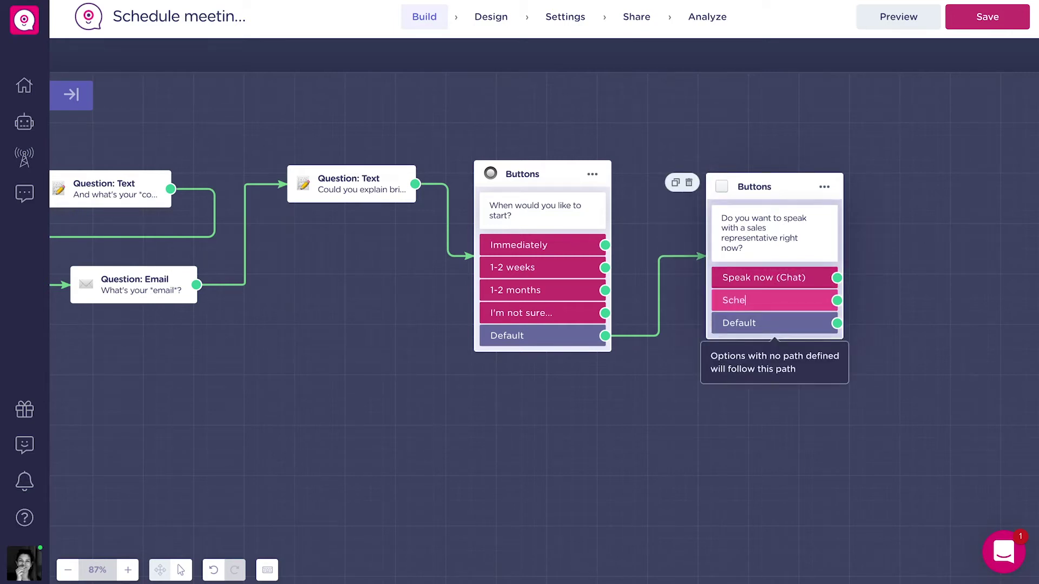
{"action": "left_click", "coordinate": [860, 304]}
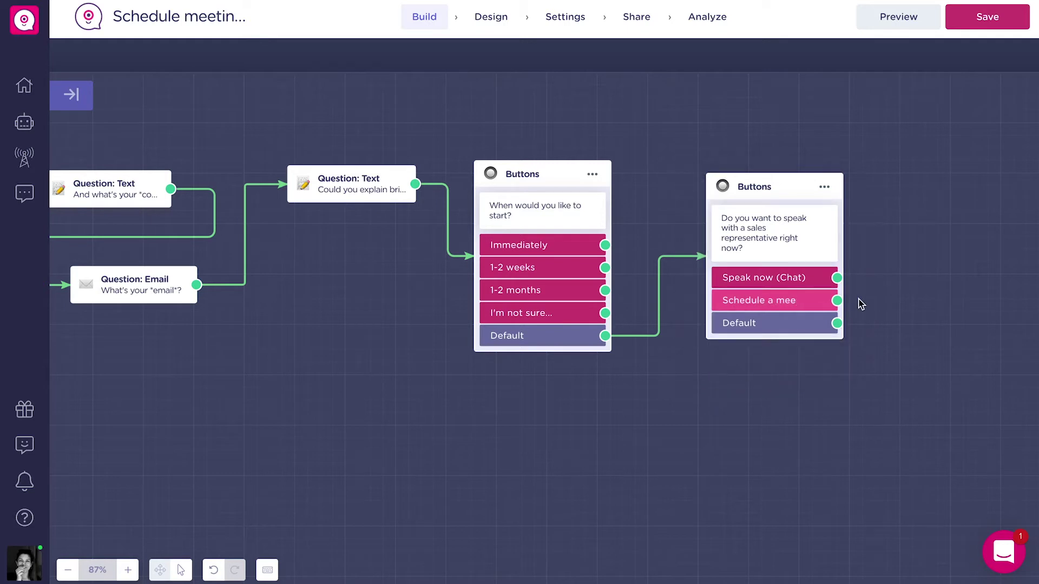
{"action": "type", "text": "ting (Call)"}
{"action": "left_click", "coordinate": [913, 323]}
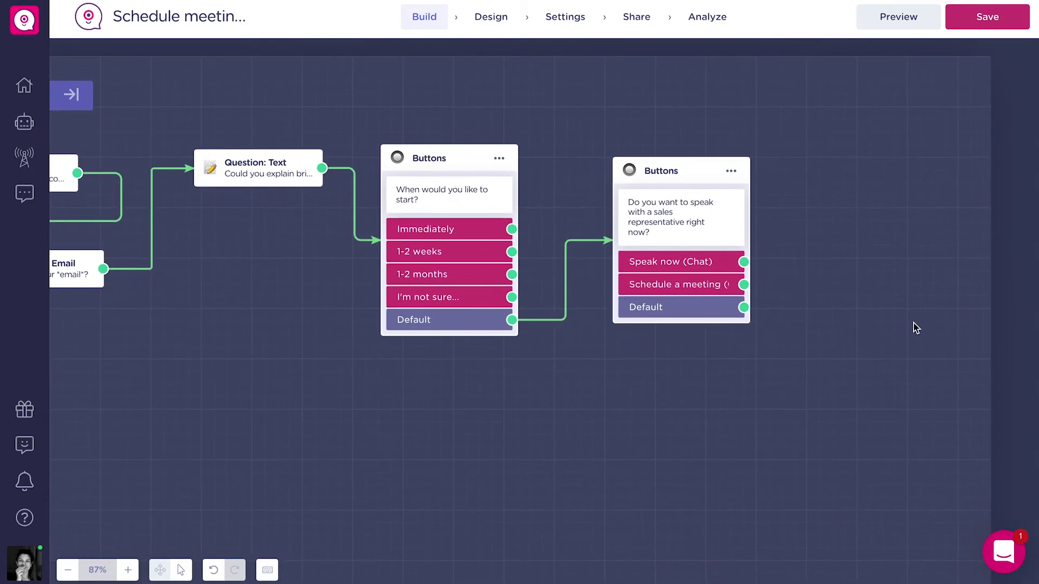
{"action": "left_click", "coordinate": [732, 175]}
- Store the Buttons block's answer in a newly created contact_choice variable
{"action": "left_click", "coordinate": [154, 427]}
{"action": "type", "text": "contact_choice"}
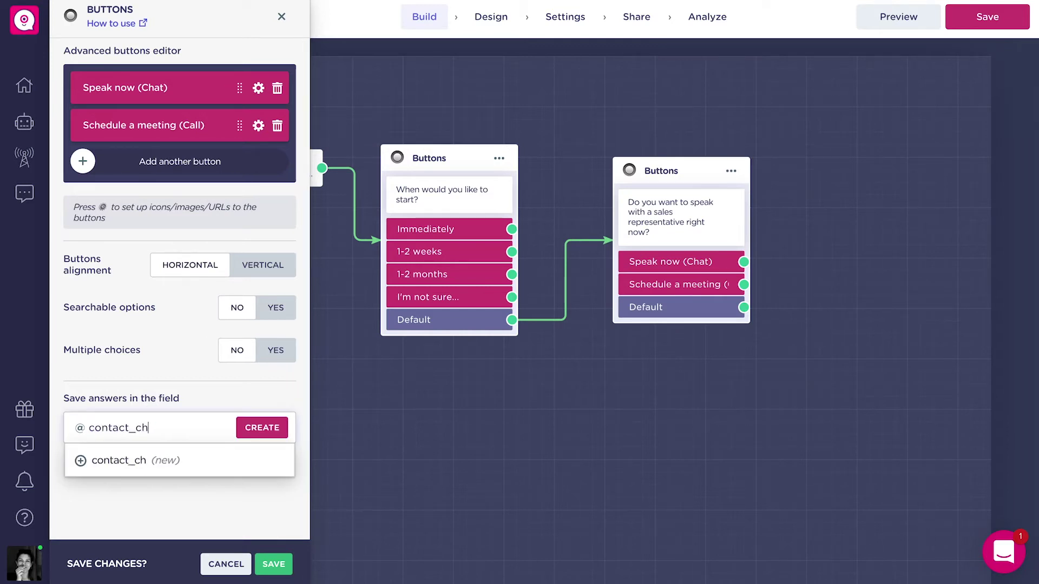
{"action": "left_click", "coordinate": [173, 460]}
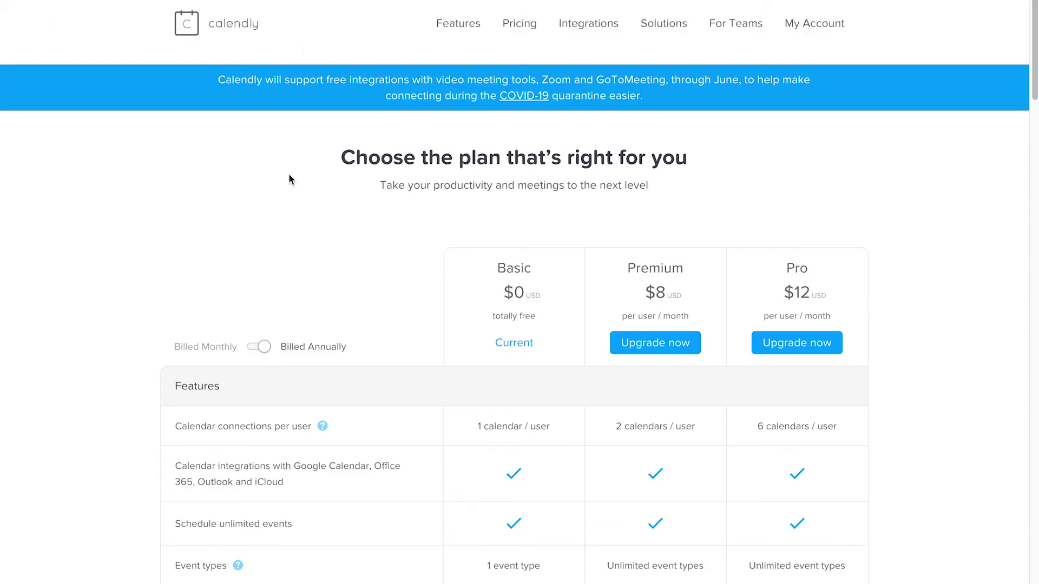
- Leave Calendly's pricing page for the My Calendly event types dashboard
{"action": "scroll", "coordinate": [381, 266], "scroll_direction": "down", "scroll_amount": 1}
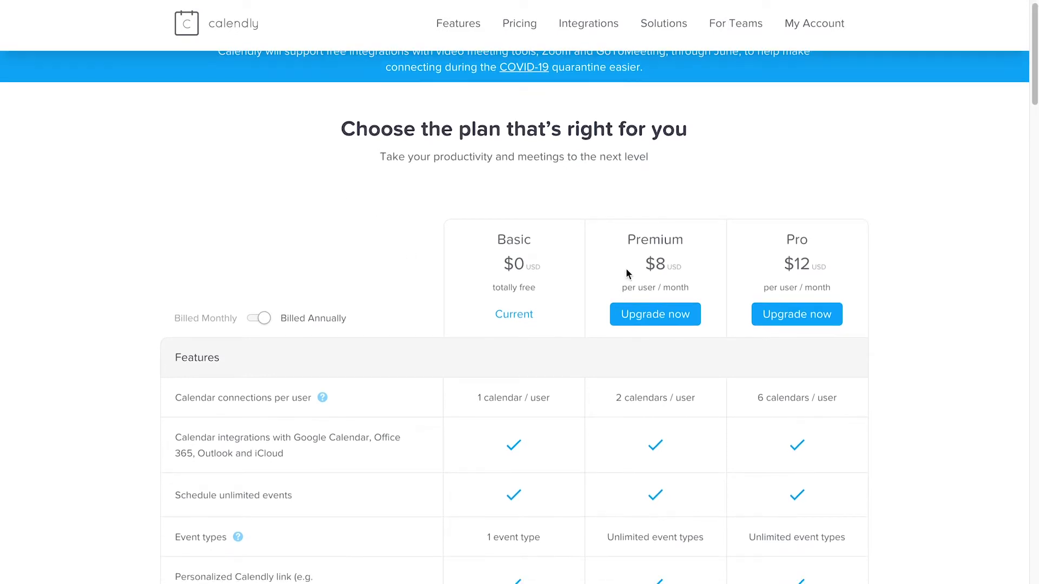
{"action": "scroll", "coordinate": [549, 295], "scroll_direction": "down", "scroll_amount": 2}
{"action": "scroll", "coordinate": [548, 299], "scroll_direction": "down", "scroll_amount": 2}
{"action": "scroll", "coordinate": [549, 257], "scroll_direction": "up", "scroll_amount": 1}
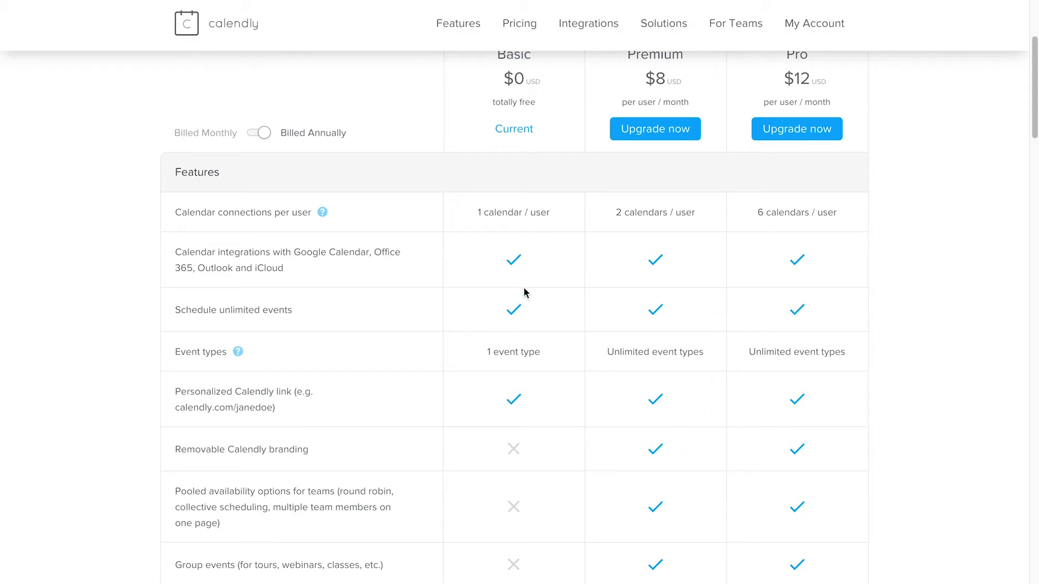
{"action": "scroll", "coordinate": [490, 327], "scroll_direction": "up", "scroll_amount": 4}
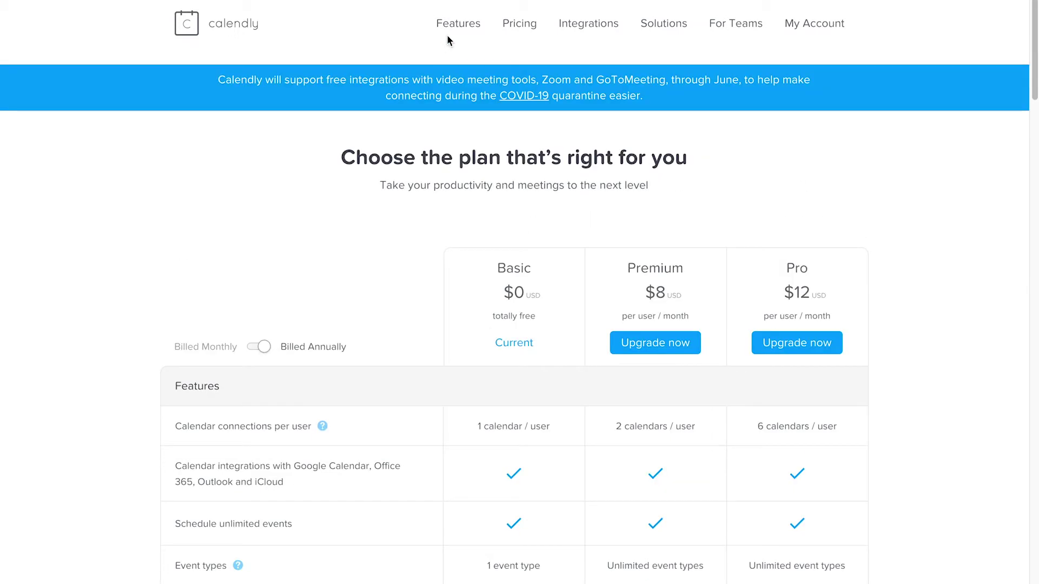
{"action": "left_click", "coordinate": [232, 27]}
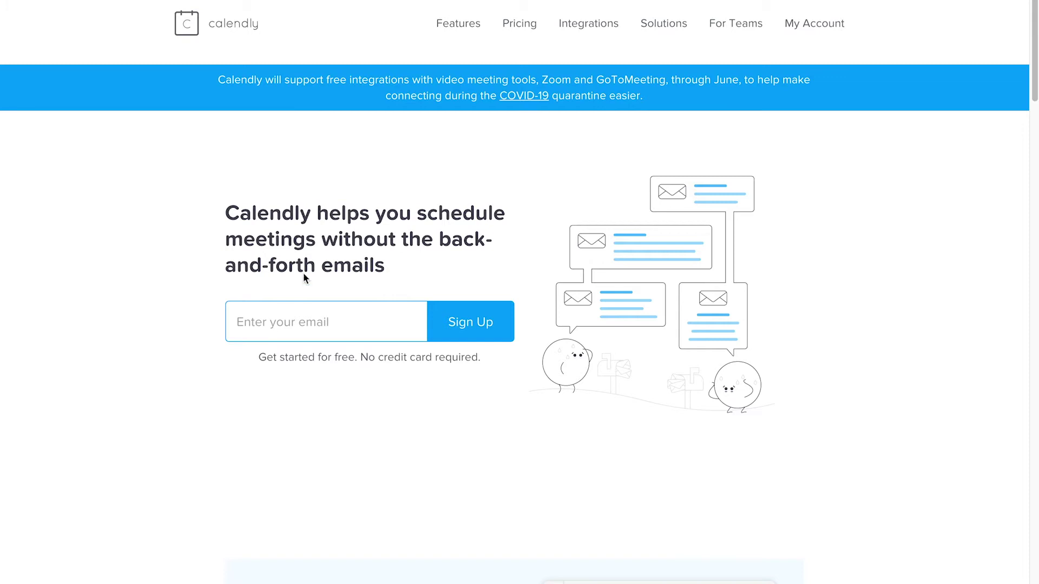
{"action": "left_click", "coordinate": [392, 1]}
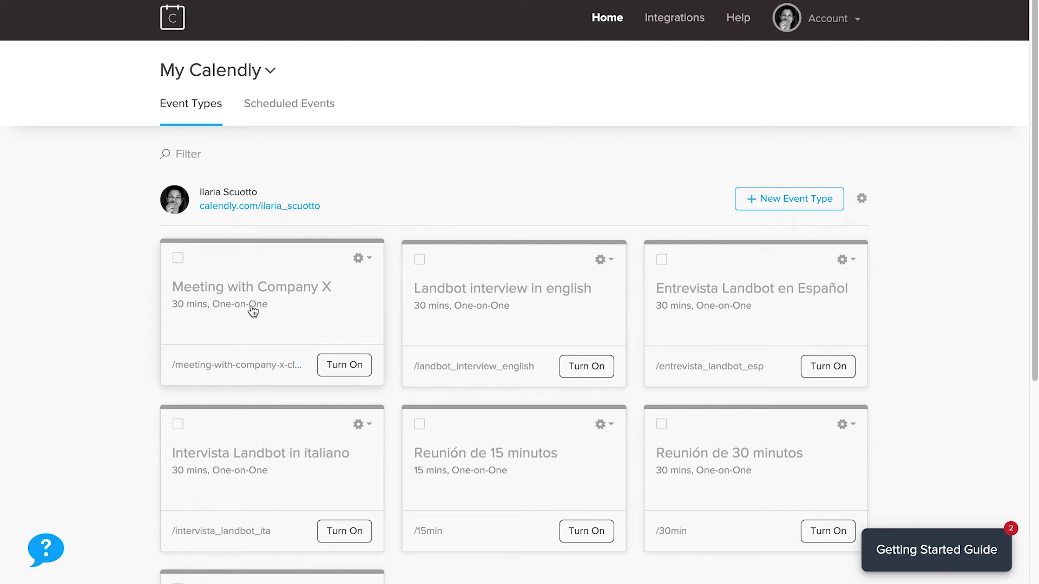
- Open the Meeting with Company X event and review its name and location details
{"action": "left_click", "coordinate": [256, 281]}
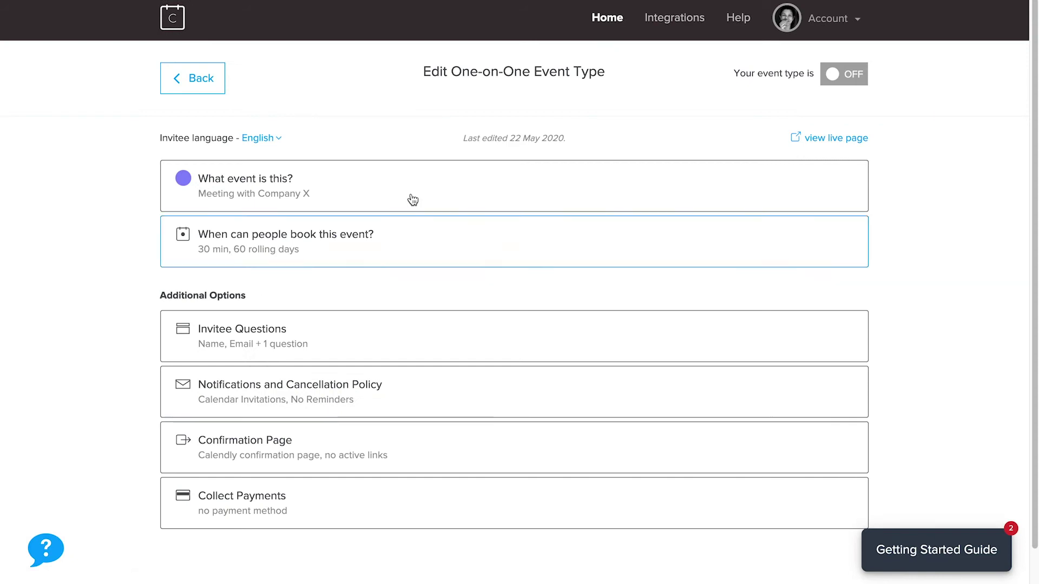
{"action": "left_click", "coordinate": [409, 197]}
{"action": "left_click", "coordinate": [354, 273]}
{"action": "scroll", "coordinate": [360, 292], "scroll_direction": "down", "scroll_amount": 1}
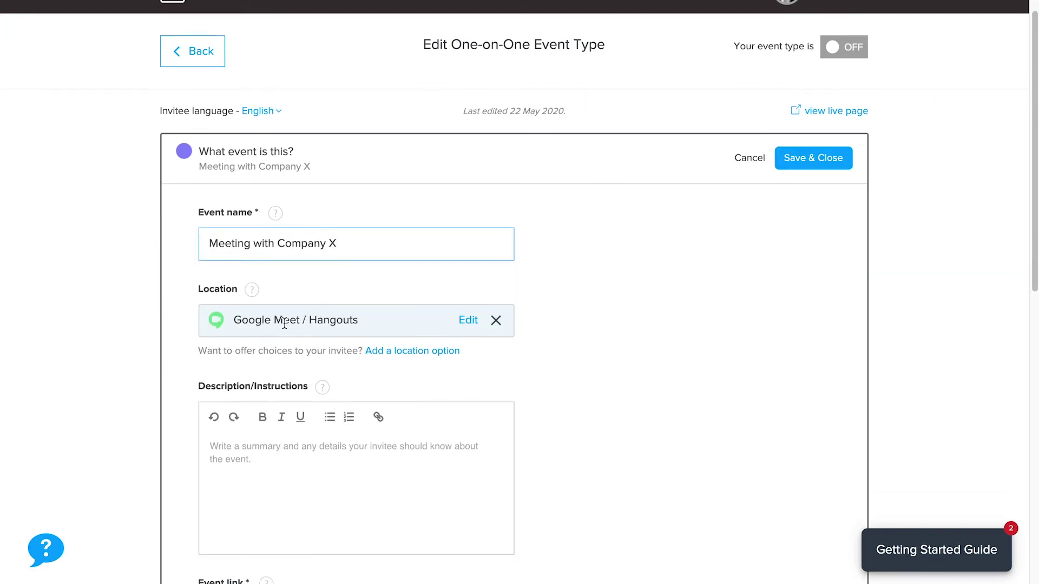
{"action": "scroll", "coordinate": [389, 313], "scroll_direction": "down", "scroll_amount": 1}
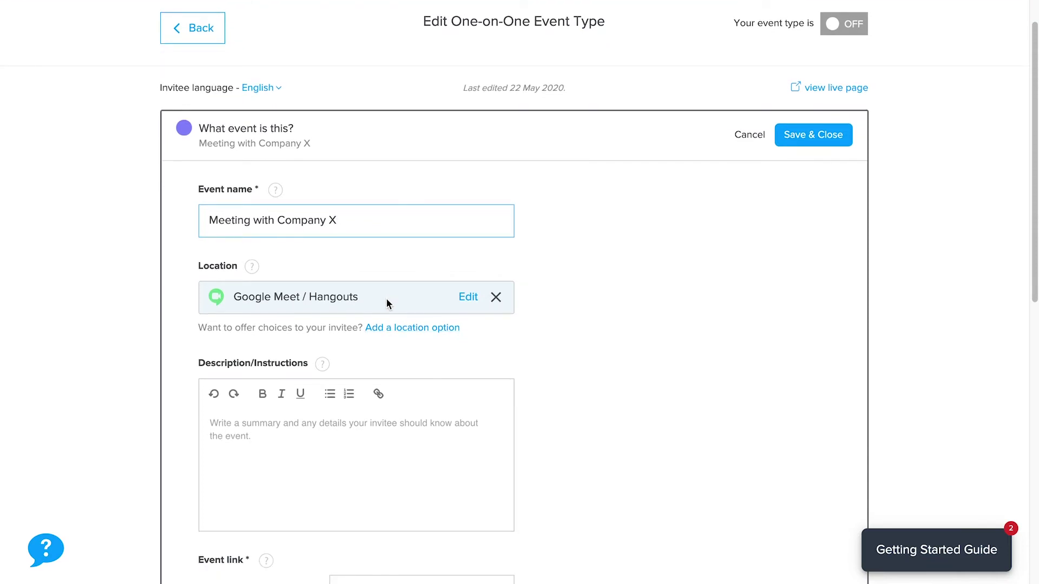
{"action": "scroll", "coordinate": [386, 303], "scroll_direction": "down", "scroll_amount": 2}
{"action": "left_click", "coordinate": [323, 366]}
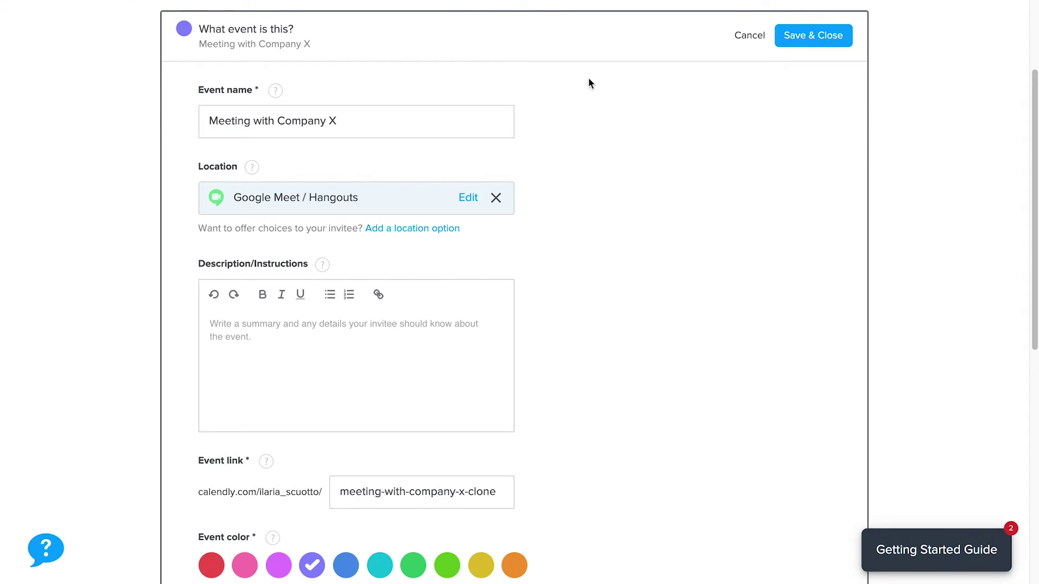
{"action": "left_click", "coordinate": [582, 27]}
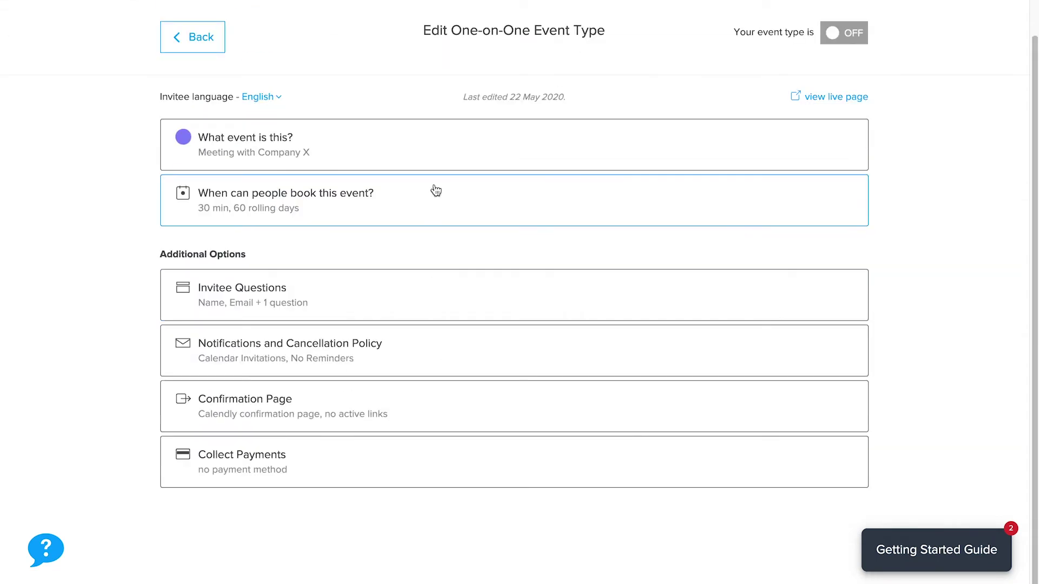
- Keep the 30-minute duration and availability, save, switch the event on, and go back
{"action": "left_click", "coordinate": [436, 190]}
{"action": "left_click", "coordinate": [223, 189]}
{"action": "left_click", "coordinate": [301, 201]}
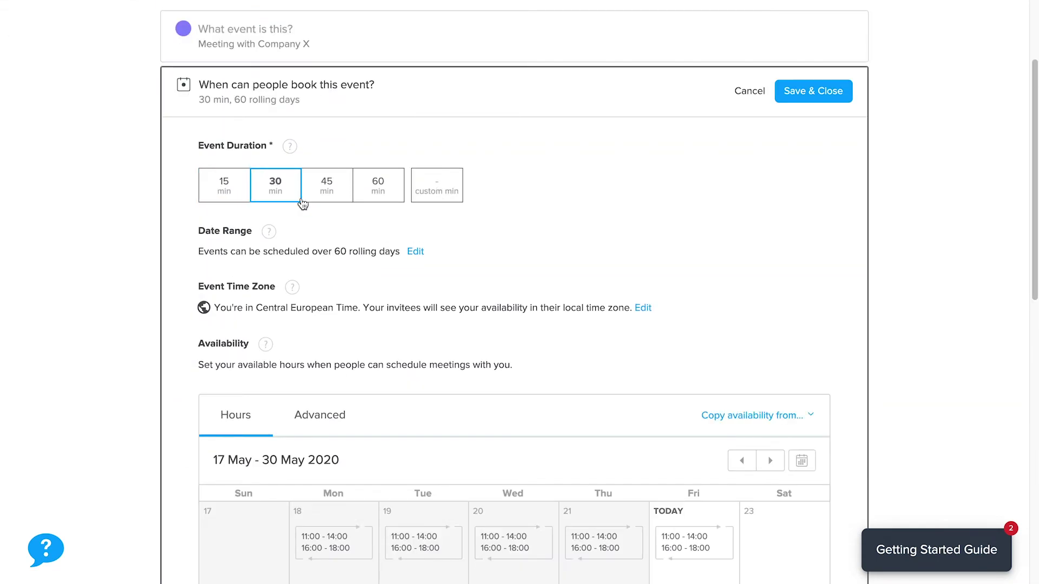
{"action": "scroll", "coordinate": [503, 261], "scroll_direction": "down", "scroll_amount": 3}
{"action": "scroll", "coordinate": [514, 238], "scroll_direction": "down", "scroll_amount": 2}
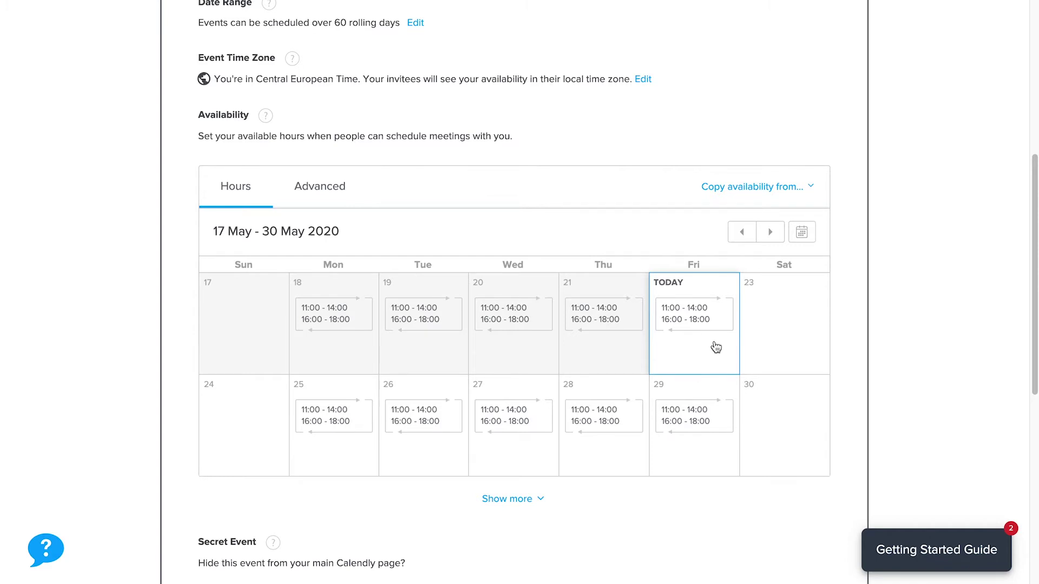
{"action": "left_click", "coordinate": [766, 241]}
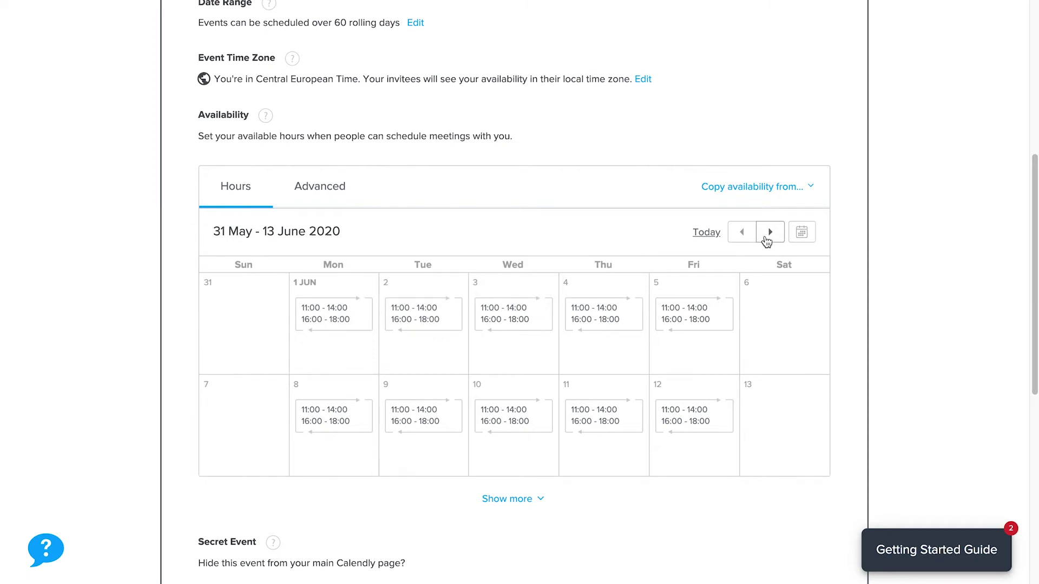
{"action": "left_click", "coordinate": [741, 234]}
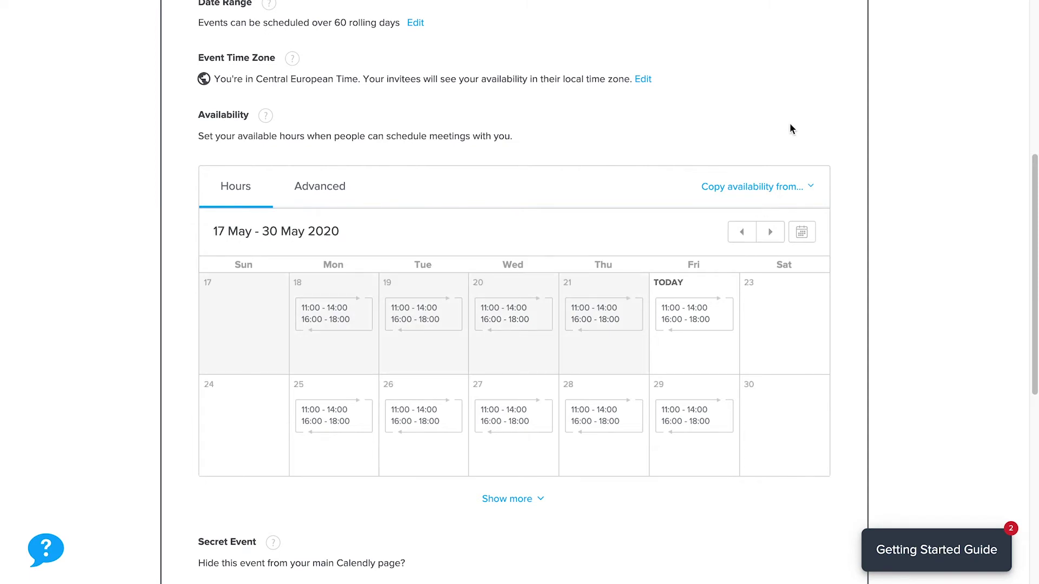
{"action": "scroll", "coordinate": [790, 128], "scroll_direction": "up", "scroll_amount": 7}
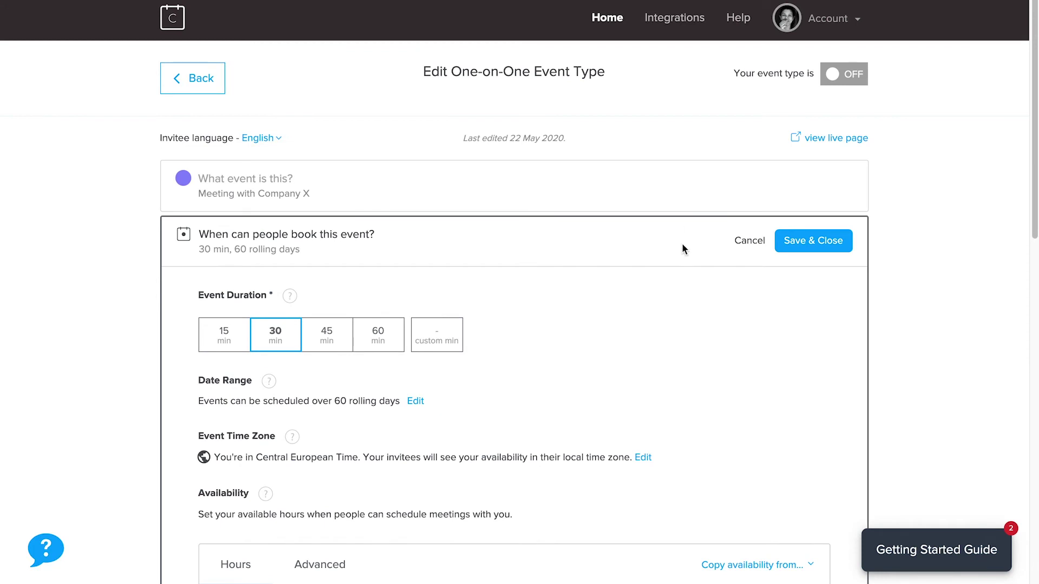
{"action": "left_click", "coordinate": [801, 241]}
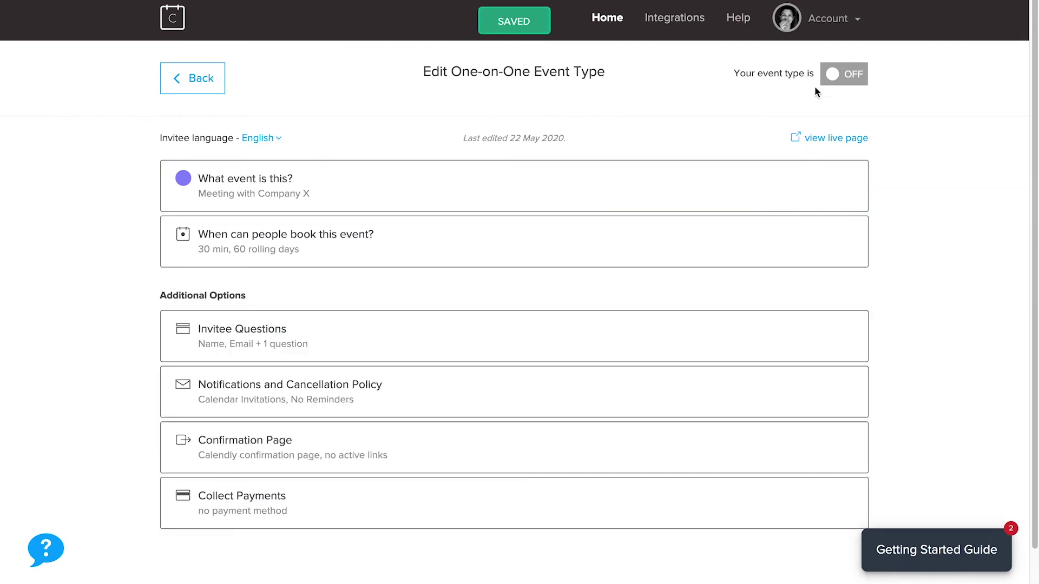
{"action": "left_click", "coordinate": [848, 78]}
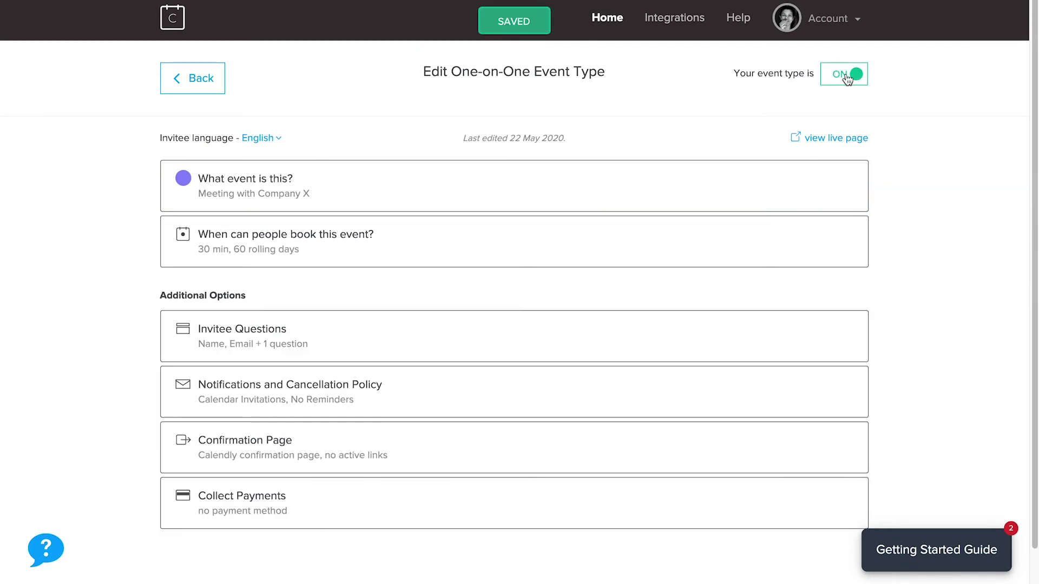
{"action": "left_click", "coordinate": [193, 86]}
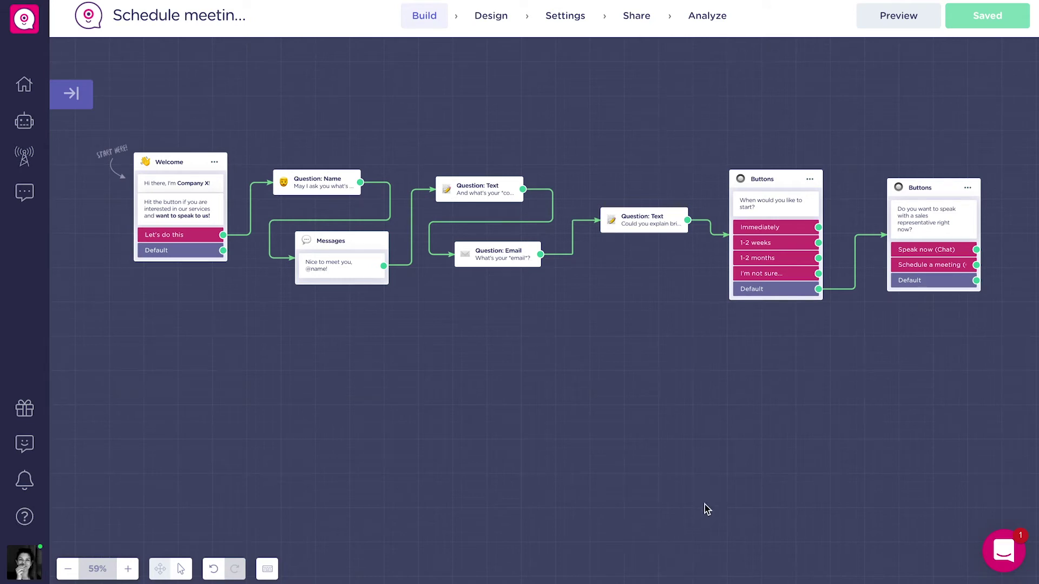
- Pan the Landbot canvas so the two Buttons blocks sit in the middle
{"action": "left_click_drag", "start_coordinate": [864, 433], "coordinate": [532, 418]}
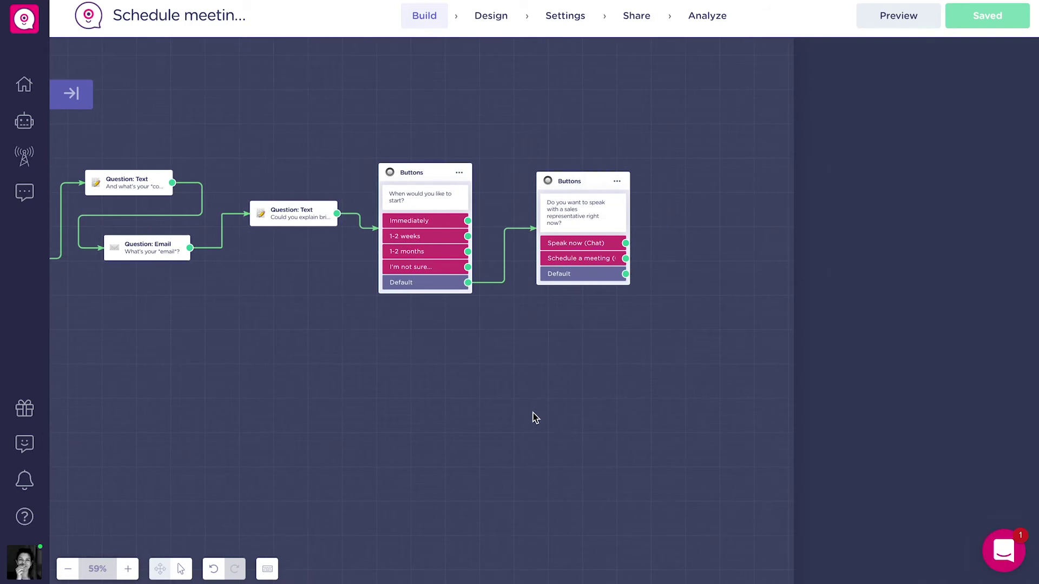
{"action": "scroll", "coordinate": [558, 389], "scroll_direction": "up", "scroll_amount": 3}
- From the Schedule a meeting port, import the Calendly v0.2 brick from the Bricks explorer
{"action": "scroll", "coordinate": [618, 384], "scroll_direction": "up", "scroll_amount": 4}
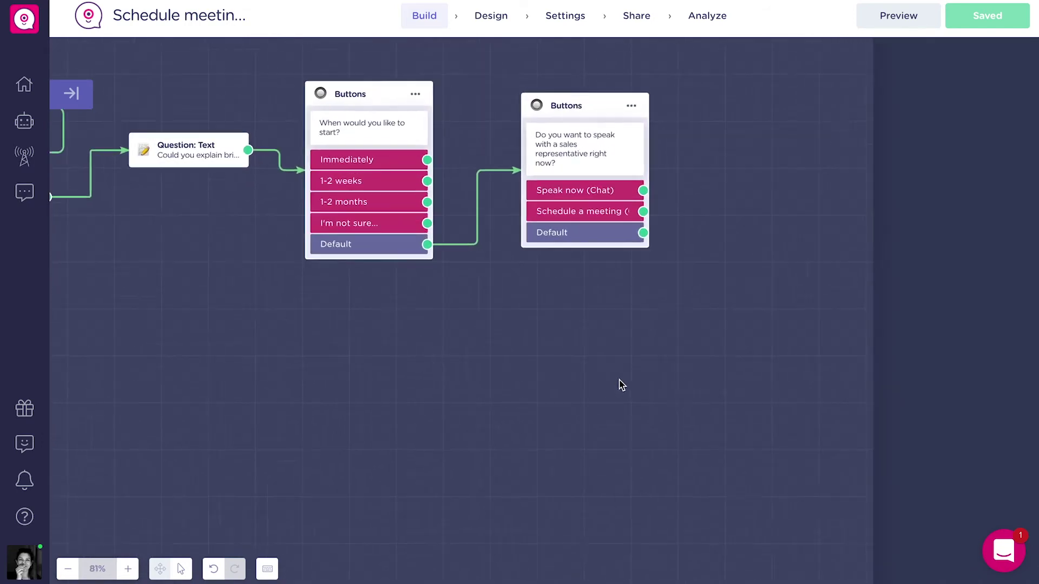
{"action": "left_click_drag", "start_coordinate": [586, 382], "coordinate": [531, 471]}
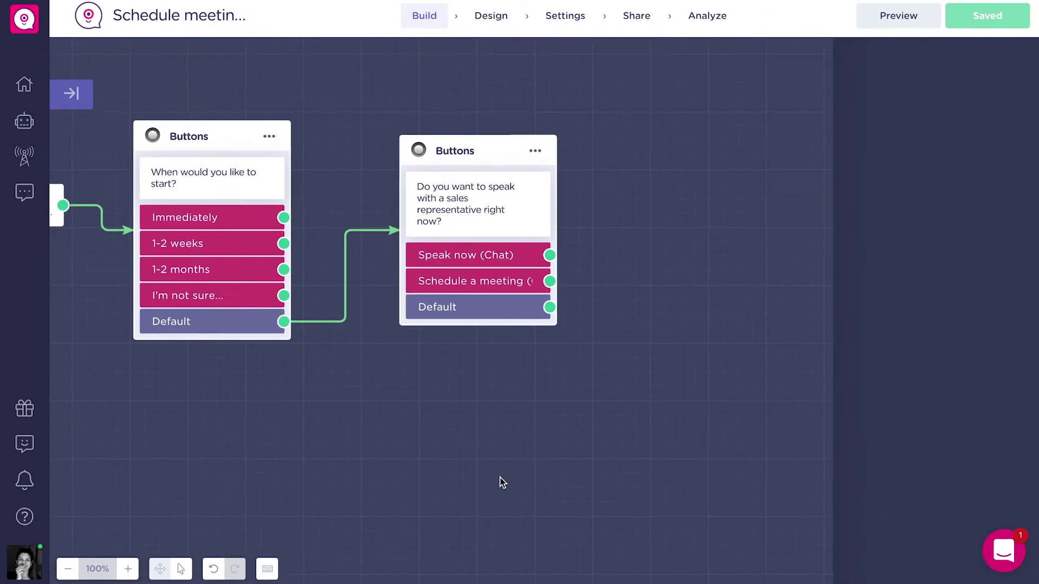
{"action": "left_click_drag", "start_coordinate": [548, 282], "coordinate": [666, 336]}
{"action": "type", "text": "bric"}
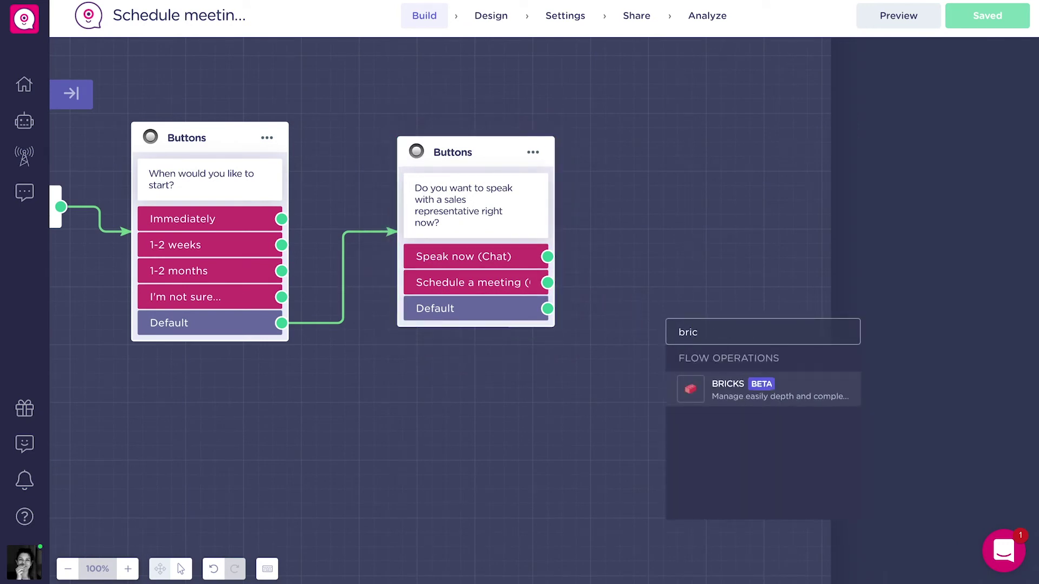
{"action": "left_click", "coordinate": [727, 395]}
{"action": "left_click", "coordinate": [522, 144]}
{"action": "type", "text": "calendly"}
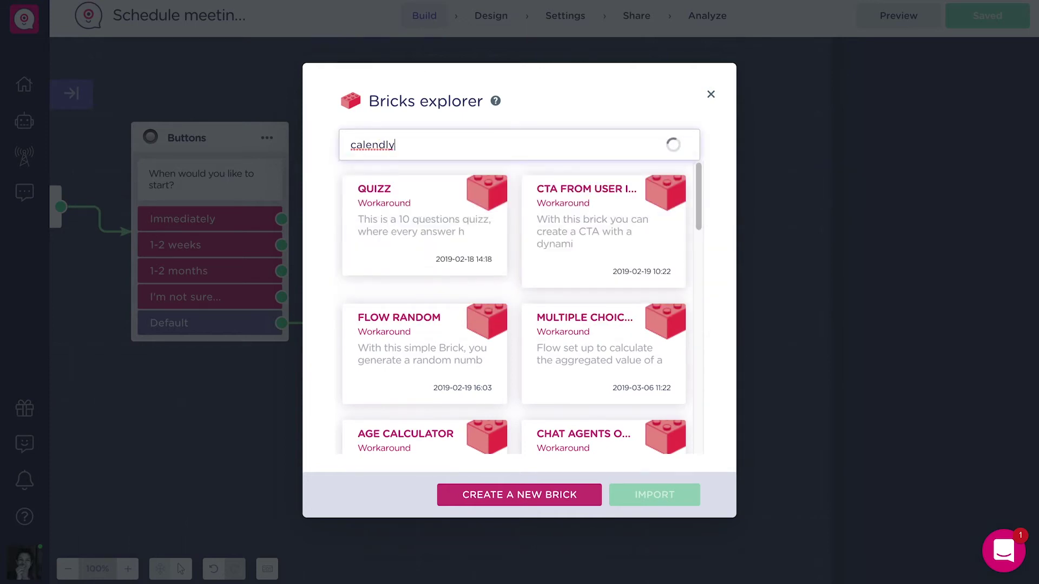
{"action": "left_click", "coordinate": [433, 232]}
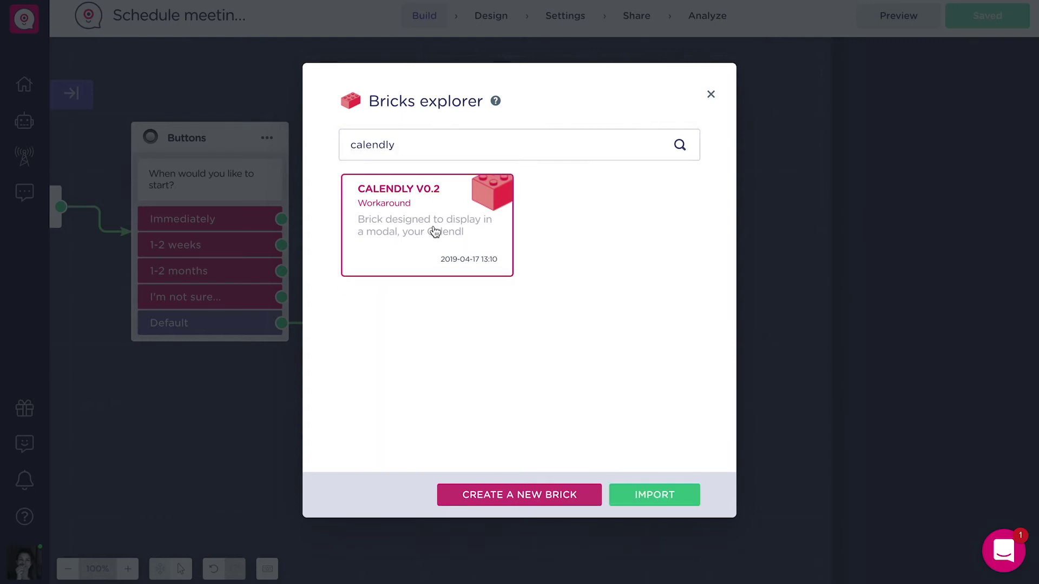
{"action": "left_click", "coordinate": [654, 495]}
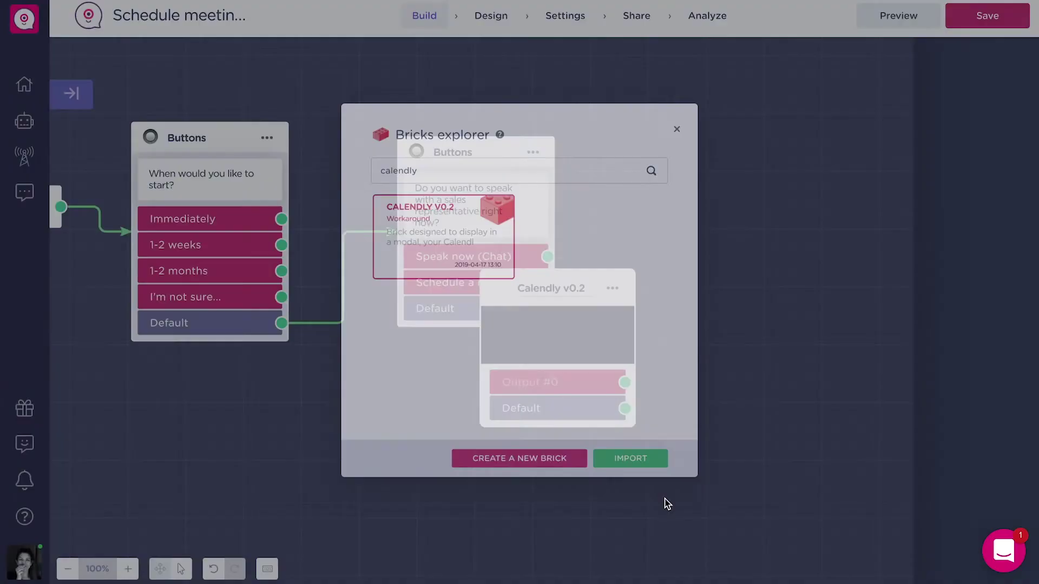
- Place the brick, connect Schedule a meeting (Call) to it, and open it for editing
{"action": "left_click_drag", "start_coordinate": [596, 279], "coordinate": [755, 327]}
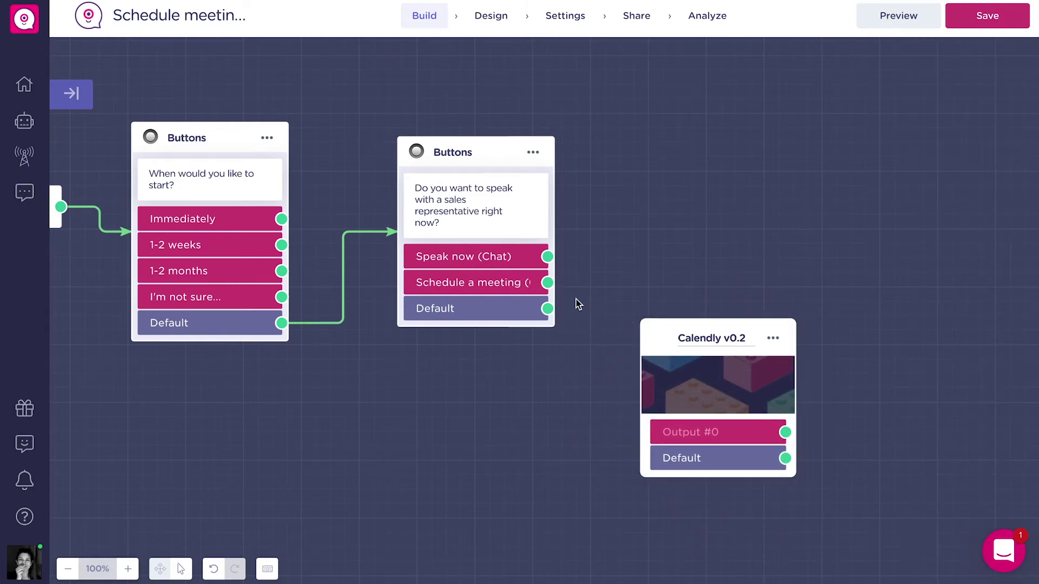
{"action": "left_click_drag", "start_coordinate": [548, 282], "coordinate": [674, 390]}
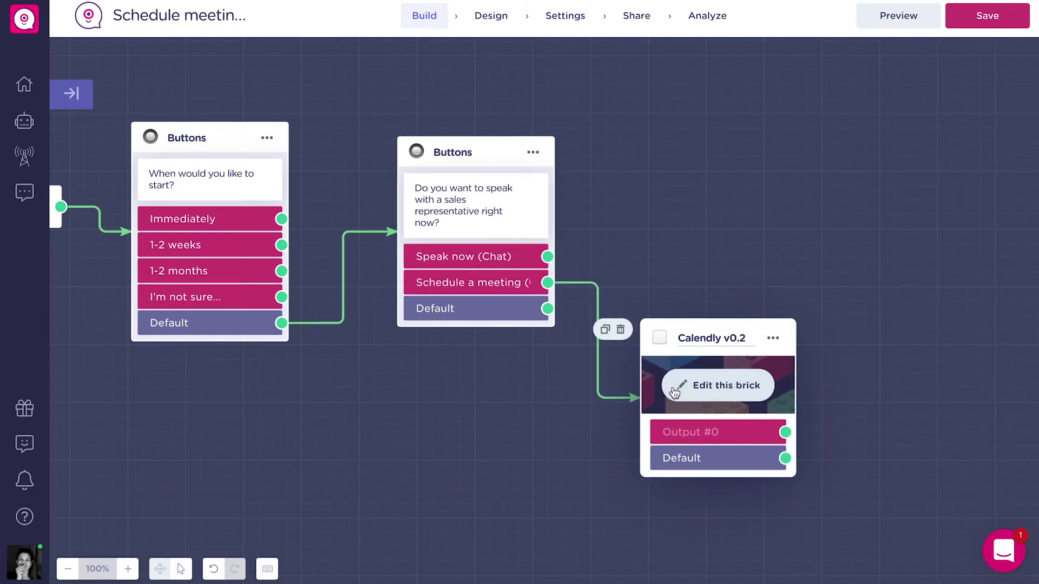
{"action": "left_click", "coordinate": [747, 398]}
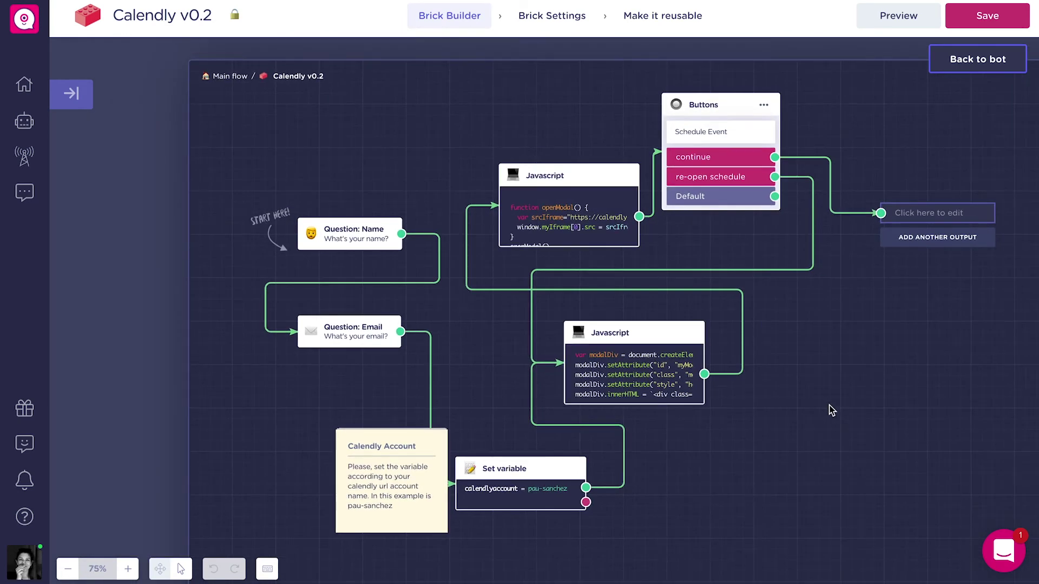
- Move the Calendly Account note left and delete the Question: Name block
{"action": "left_click_drag", "start_coordinate": [385, 434], "coordinate": [345, 422]}
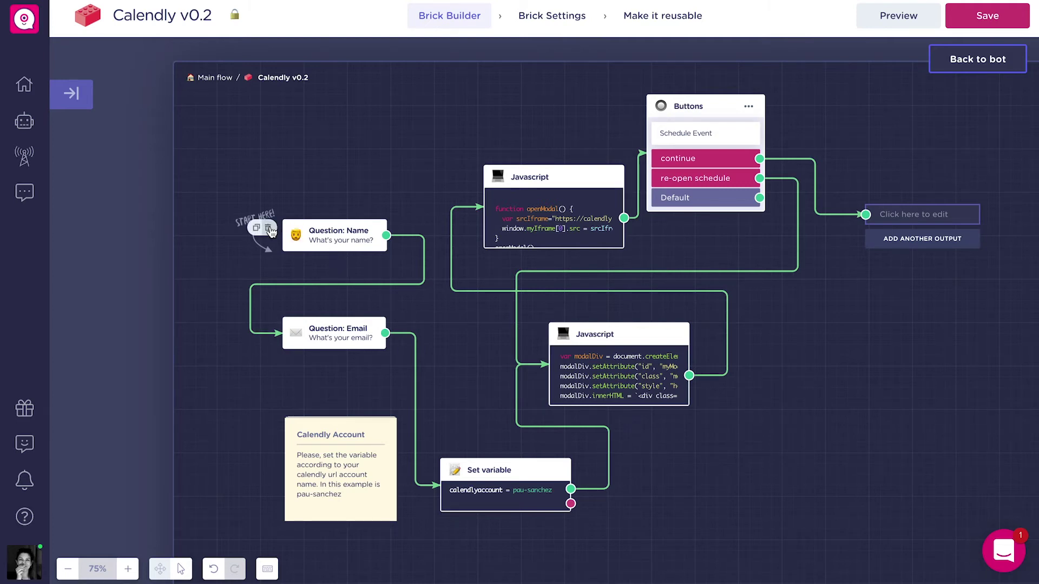
{"action": "left_click", "coordinate": [268, 230]}
{"action": "left_click", "coordinate": [270, 326]}
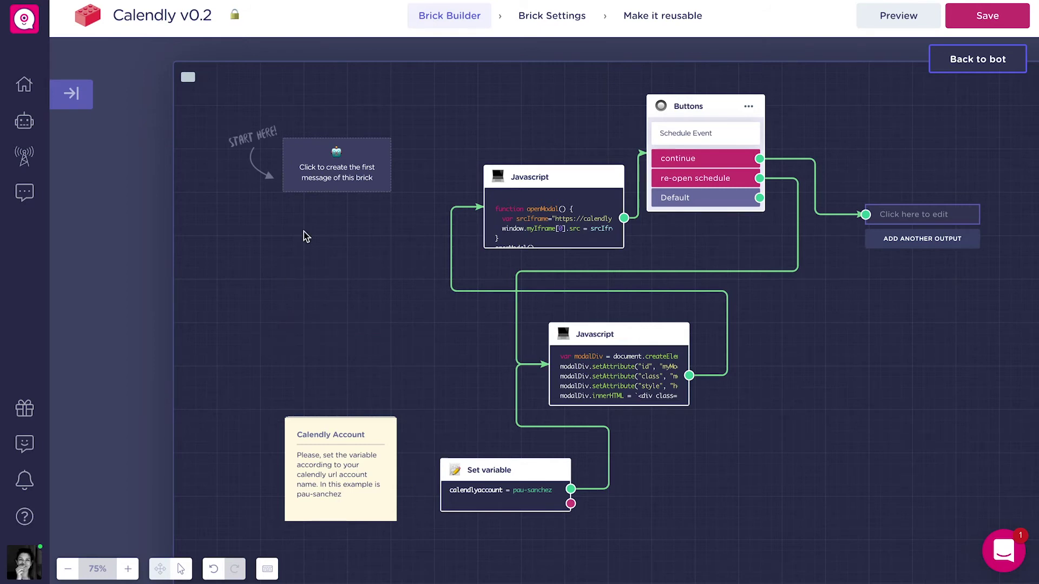
{"action": "left_click", "coordinate": [336, 163]}
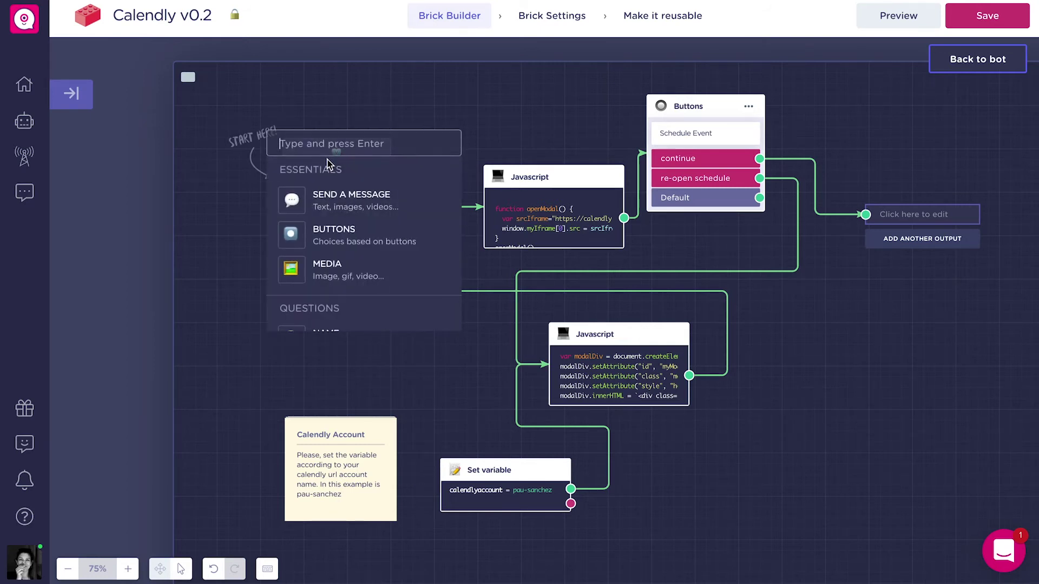
{"action": "left_click", "coordinate": [336, 196]}
{"action": "left_click_drag", "start_coordinate": [331, 117], "coordinate": [297, 179]}
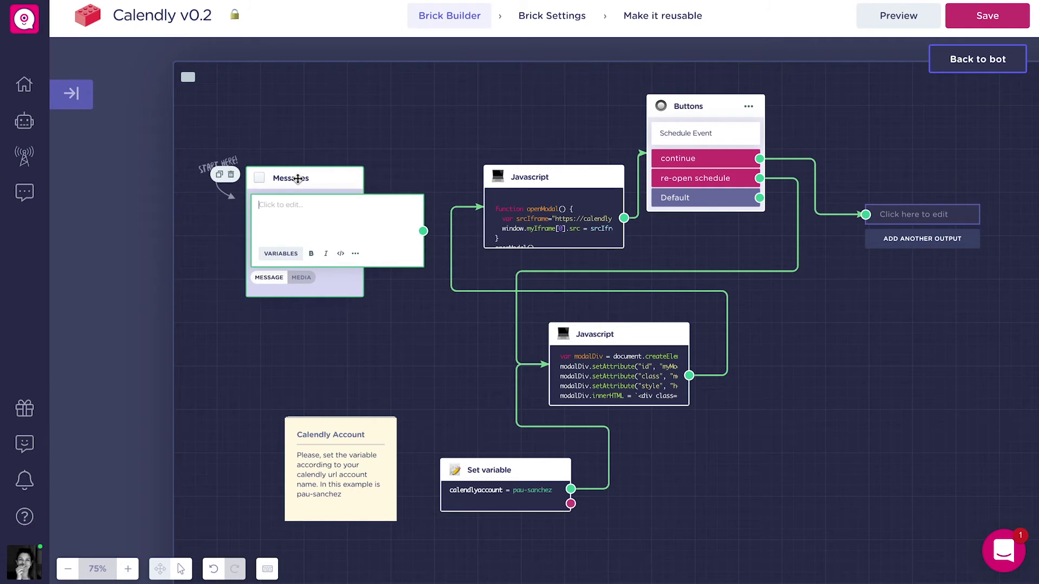
{"action": "type", "text": "Gr"}
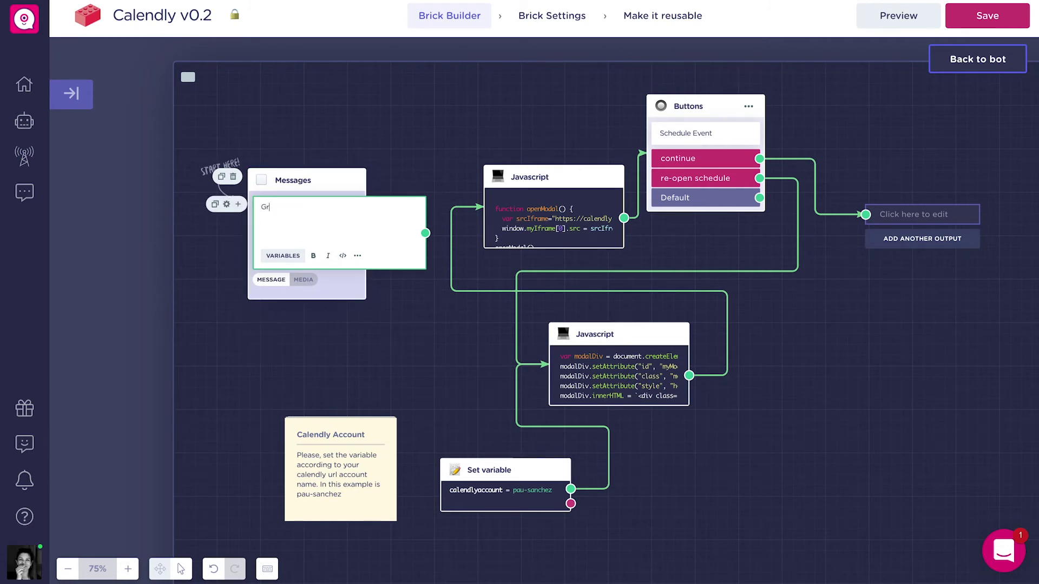
{"action": "type", "text": "eat @name!"}
{"action": "left_click", "coordinate": [359, 371]}
{"action": "left_click_drag", "start_coordinate": [360, 208], "coordinate": [453, 480]}
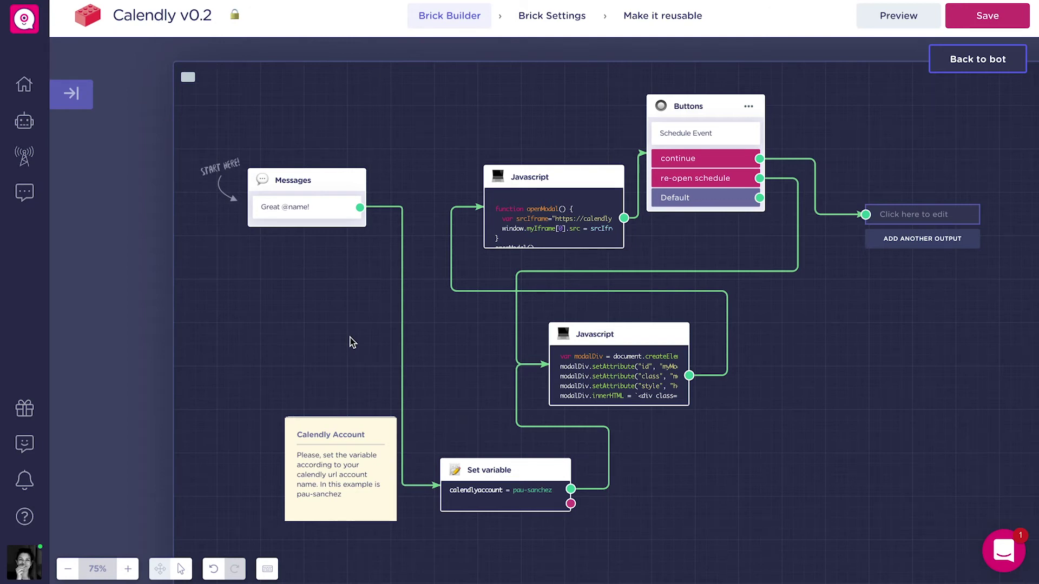
{"action": "left_click_drag", "start_coordinate": [694, 112], "coordinate": [717, 113]}
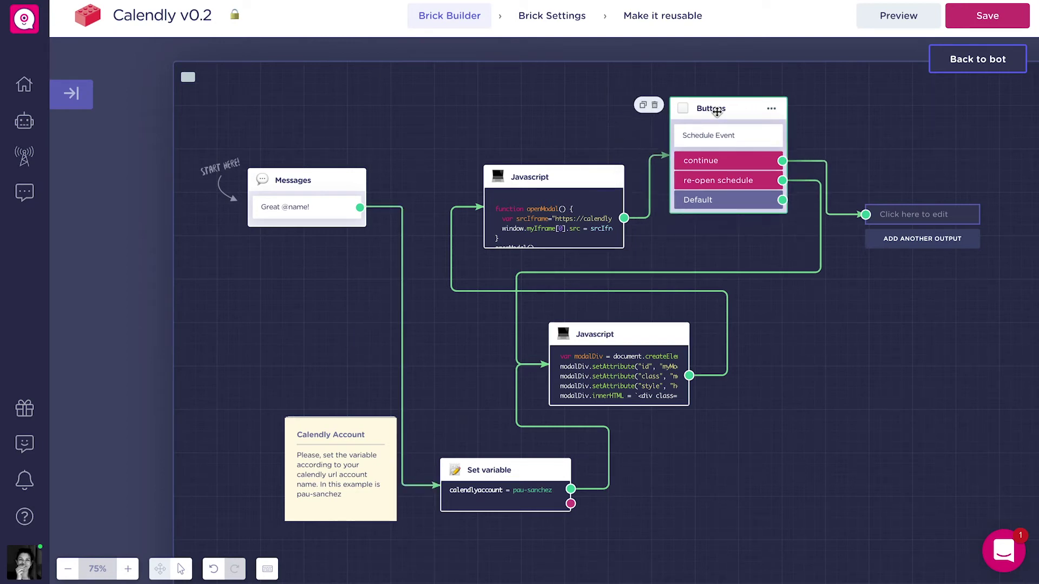
- Change the Buttons message to 'Thank you for scheduling a meeting with us!'
{"action": "left_click", "coordinate": [725, 135]}
{"action": "left_click", "coordinate": [739, 135]}
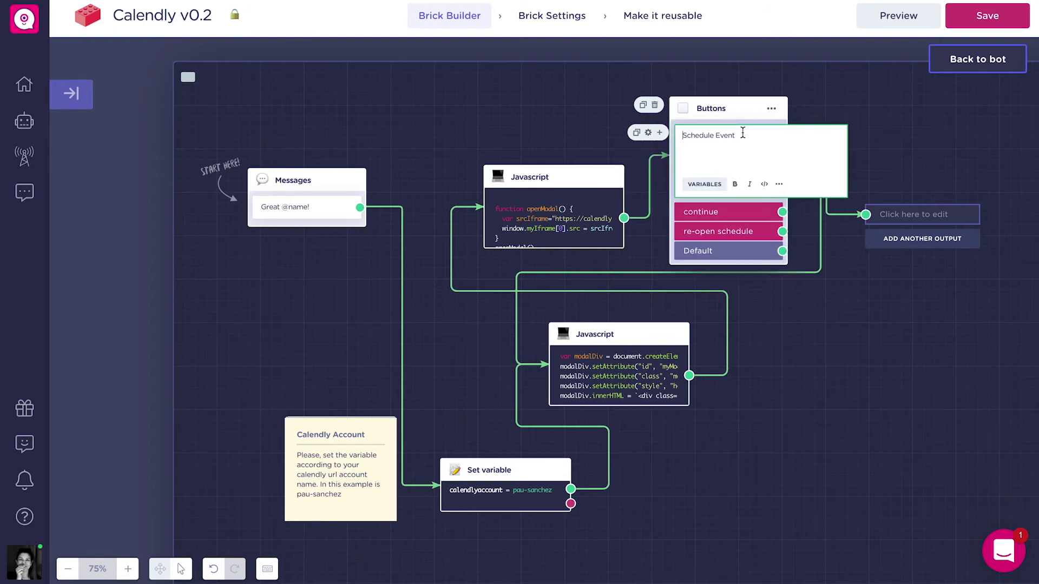
{"action": "key", "text": "ctrl+a"}
{"action": "type", "text": "Tha"}
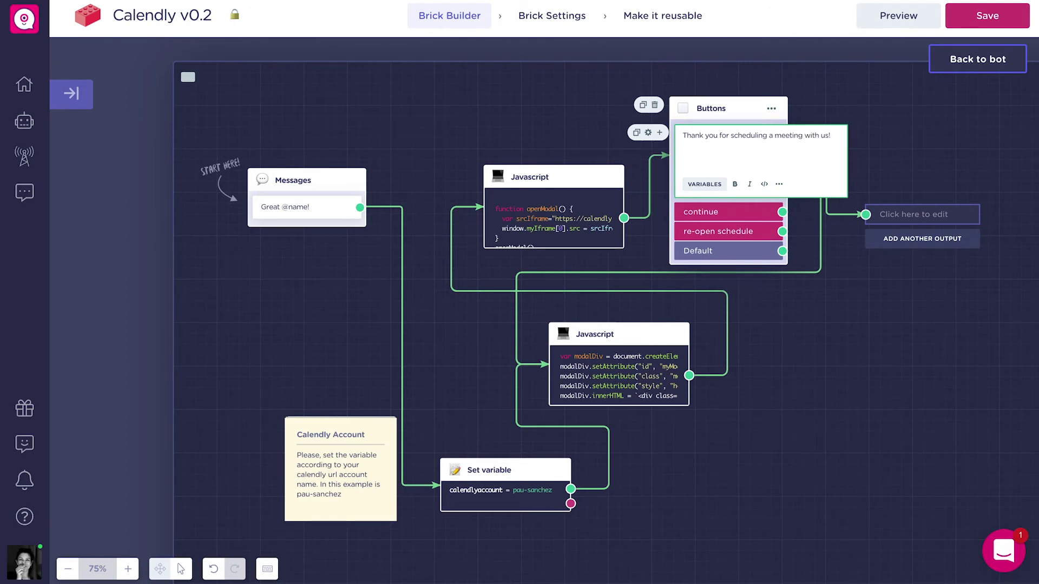
{"action": "left_click", "coordinate": [719, 211]}
- Rename the buttons to 'See you there!' and 'Re-open meeting schedule'
{"action": "double_click", "coordinate": [724, 170]}
{"action": "type", "text": "See you there!"}
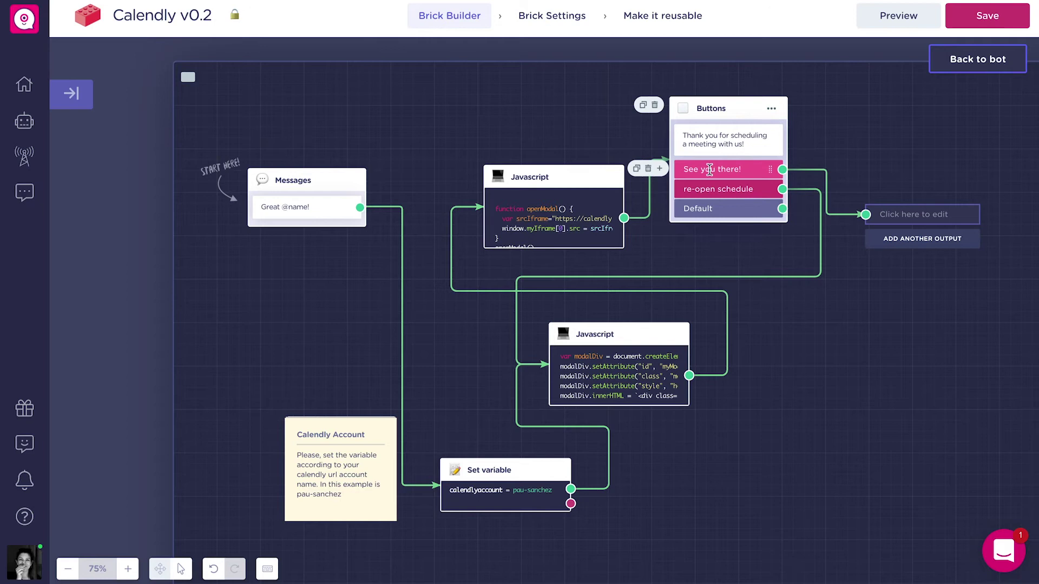
{"action": "left_click", "coordinate": [686, 188]}
{"action": "key", "text": "BackSpace"}
{"action": "type", "text": "R"}
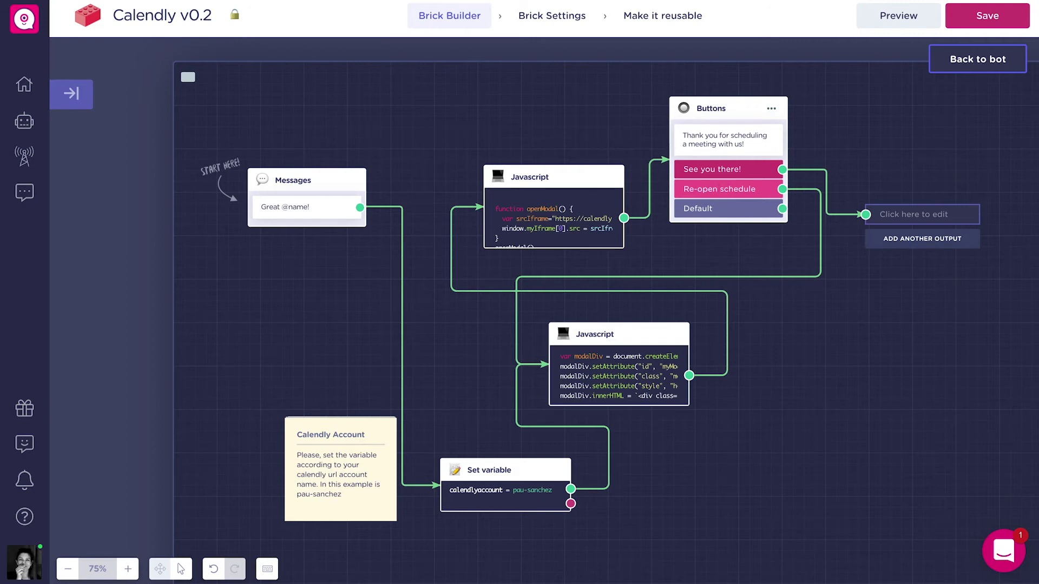
{"action": "type", "text": "meeting"}
{"action": "key", "text": "Right"}
{"action": "key", "text": "Right"}
{"action": "key", "text": "Right"}
{"action": "key", "text": "Right"}
{"action": "key", "text": "Right"}
{"action": "key", "text": "Right"}
{"action": "key", "text": "Right"}
{"action": "key", "text": "Right"}
{"action": "left_click", "coordinate": [864, 393]}
- Move the output field up and right and nudge the Calendly Account note left
{"action": "mouse_move", "coordinate": [812, 176]}
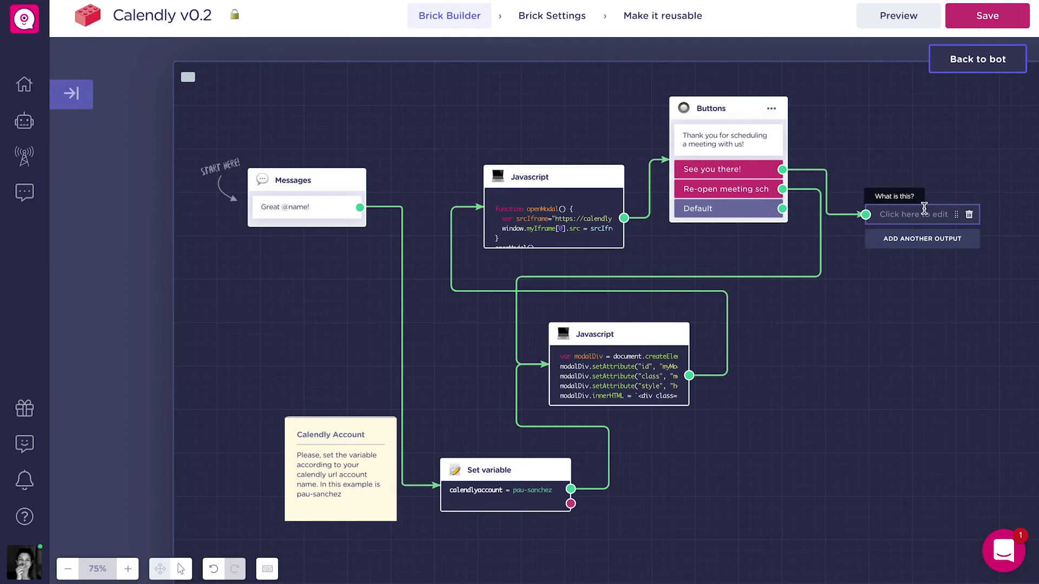
{"action": "left_click_drag", "start_coordinate": [937, 239], "coordinate": [945, 209]}
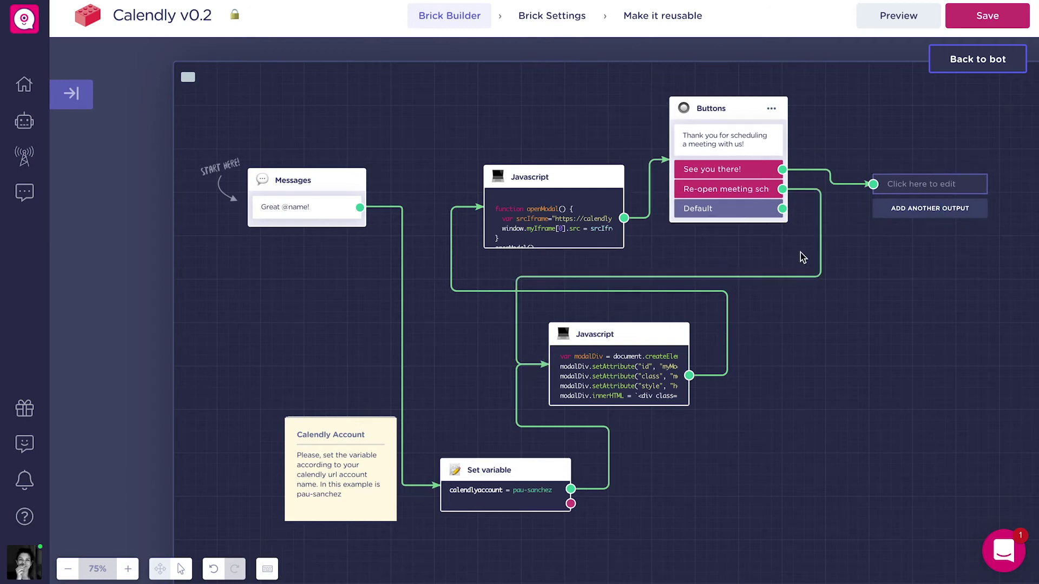
{"action": "left_click_drag", "start_coordinate": [372, 420], "coordinate": [359, 426]}
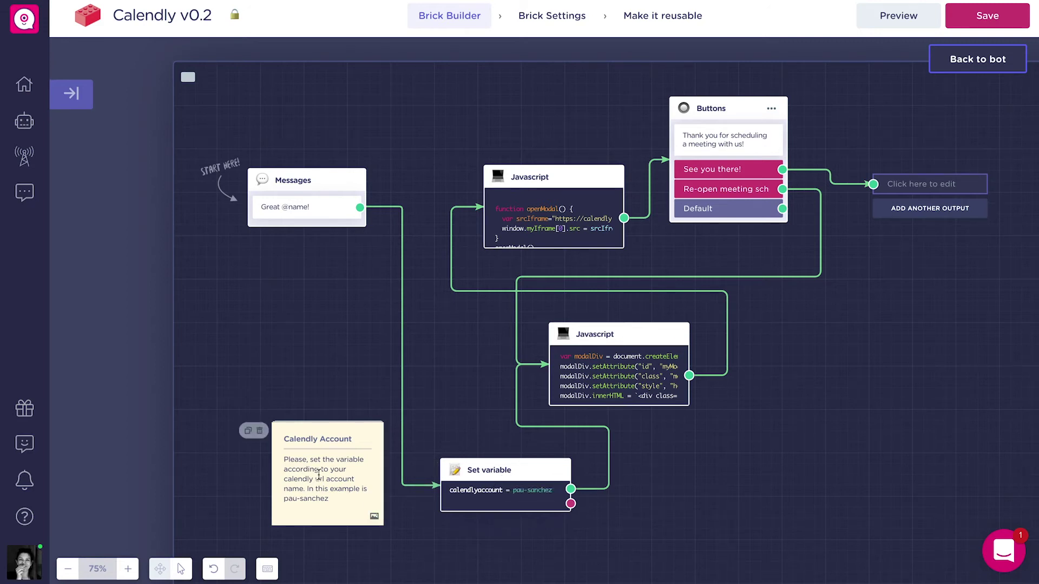
- Select calendlyaccount's example value, then select the link name in Calendly's My Link settings
{"action": "left_click", "coordinate": [490, 490]}
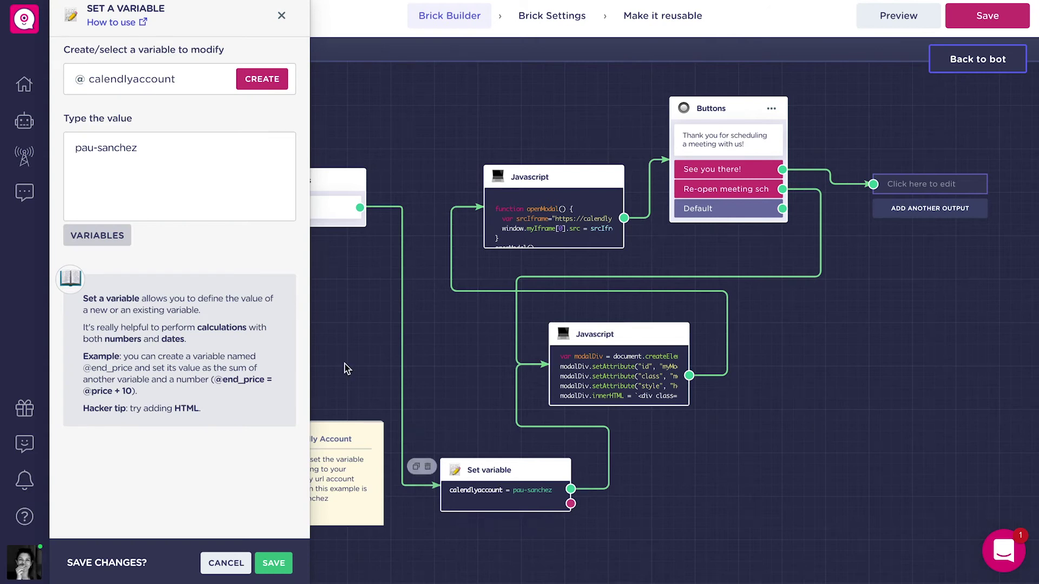
{"action": "triple_click", "coordinate": [158, 147]}
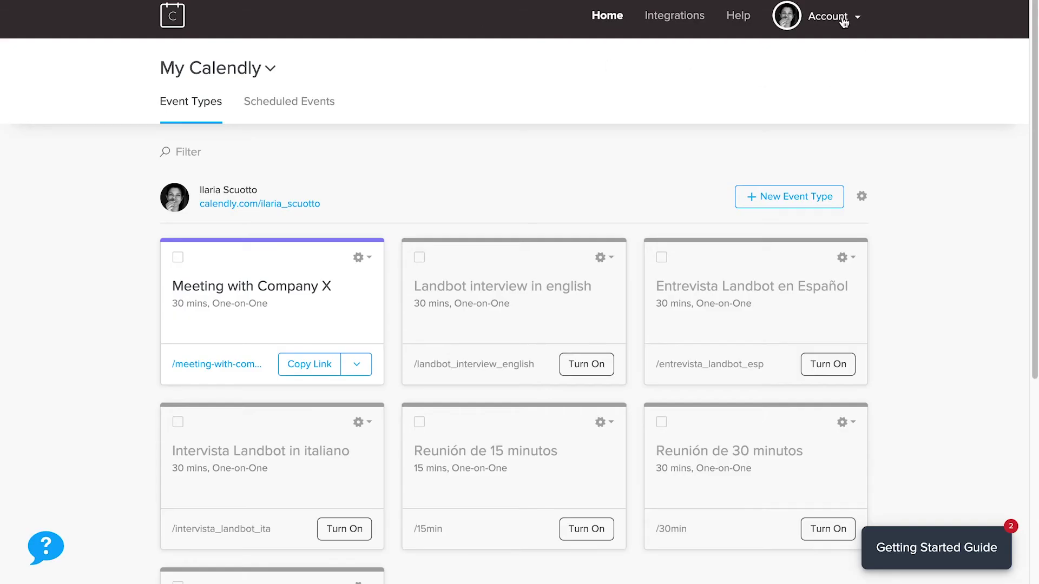
{"action": "left_click", "coordinate": [843, 20]}
{"action": "left_click", "coordinate": [804, 53]}
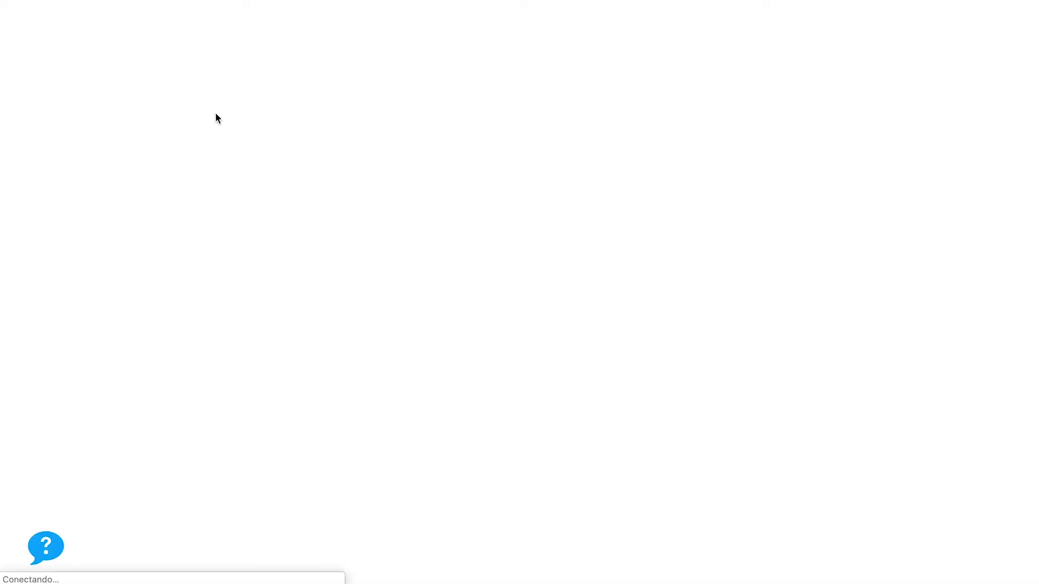
{"action": "left_click", "coordinate": [191, 186]}
{"action": "left_click", "coordinate": [189, 193]}
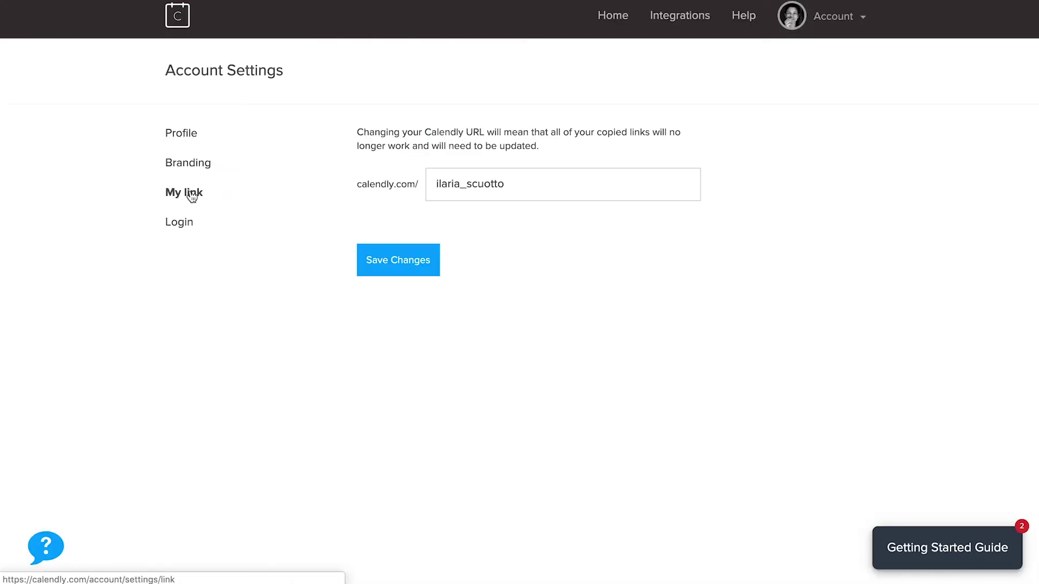
{"action": "left_click", "coordinate": [549, 184]}
{"action": "double_click", "coordinate": [512, 183]}
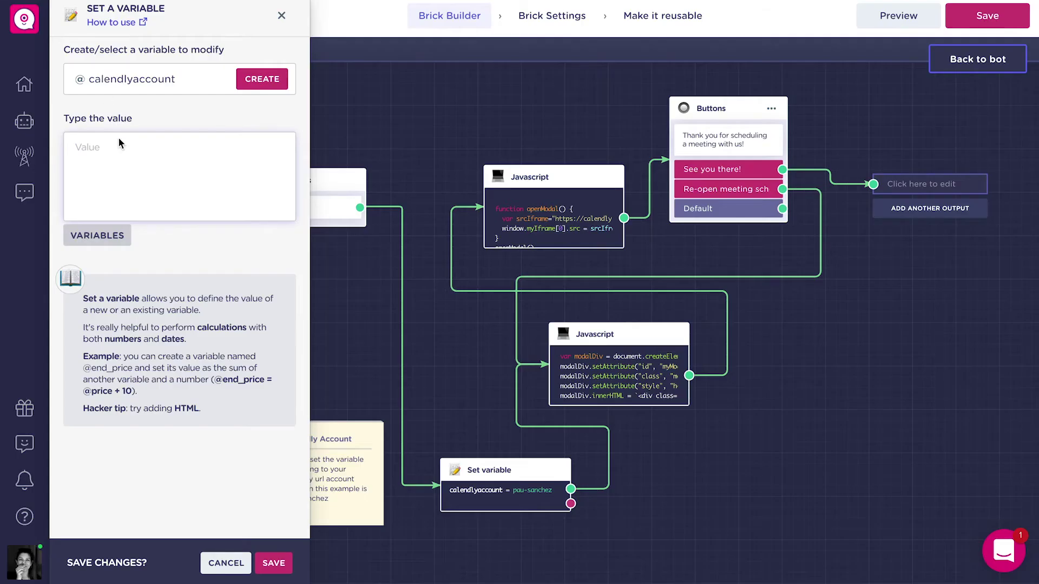
- Paste your Calendly link name as the value, create calendlyaccount as a STRING variable, and save
{"action": "type", "text": "ilaria_scuotto"}
{"action": "left_click", "coordinate": [257, 83]}
{"action": "left_click", "coordinate": [197, 158]}
{"action": "left_click", "coordinate": [178, 113]}
{"action": "left_click", "coordinate": [203, 202]}
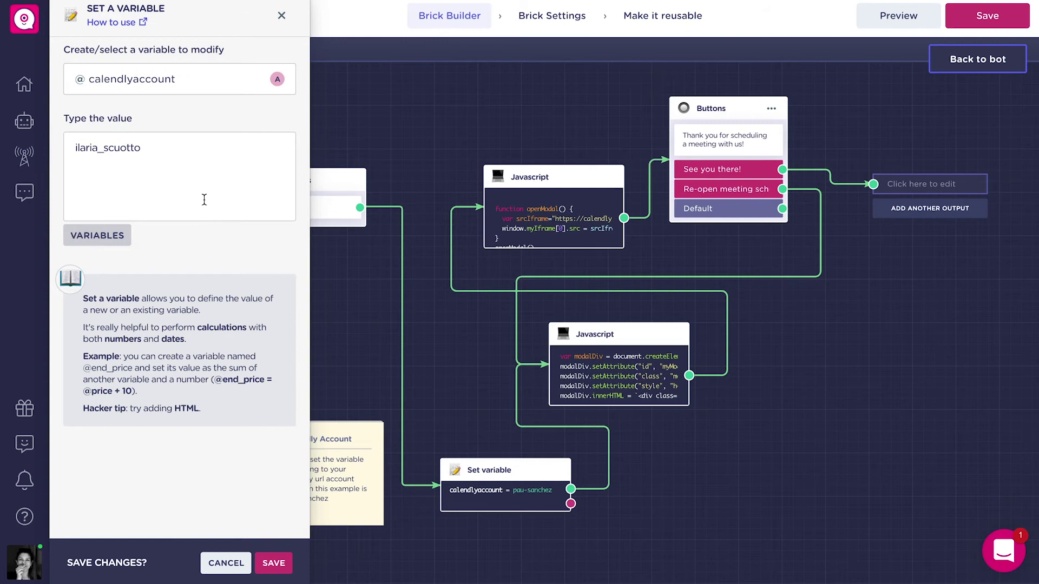
{"action": "left_click", "coordinate": [273, 563]}
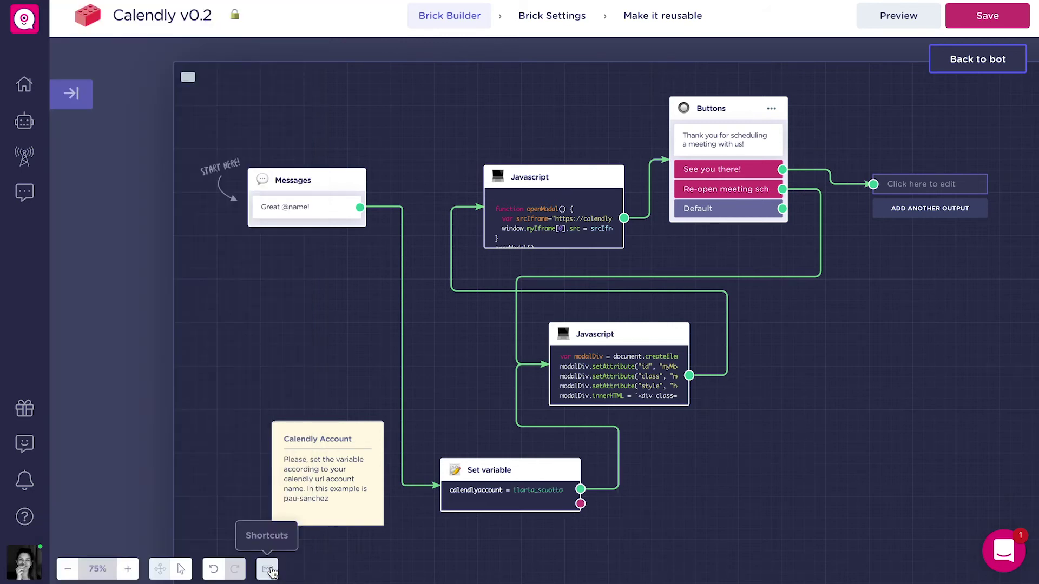
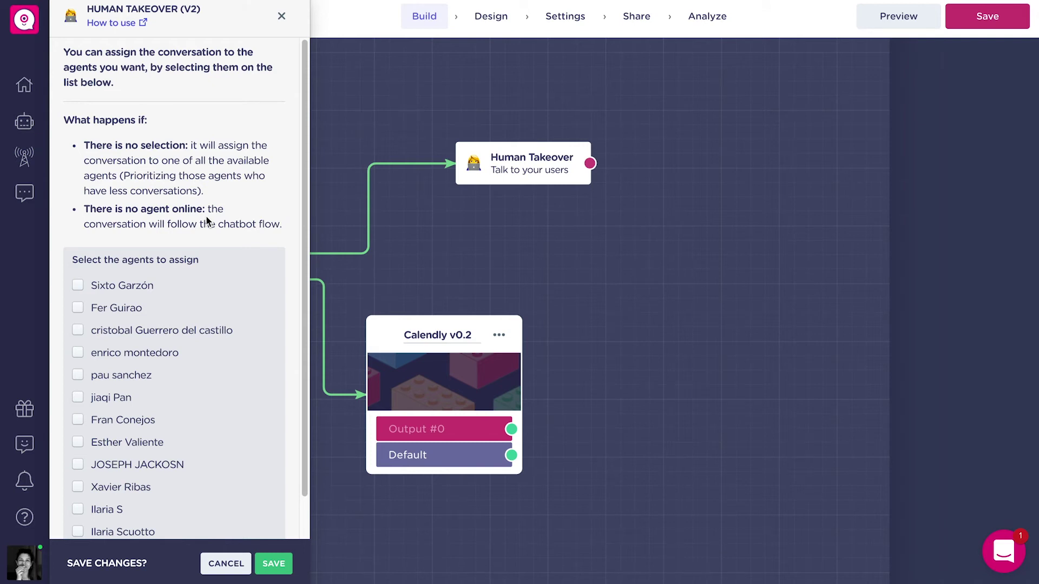
- Leave all three agents unchecked under 'Select the agents to assign' and save Human Takeover
{"action": "left_click", "coordinate": [78, 307]}
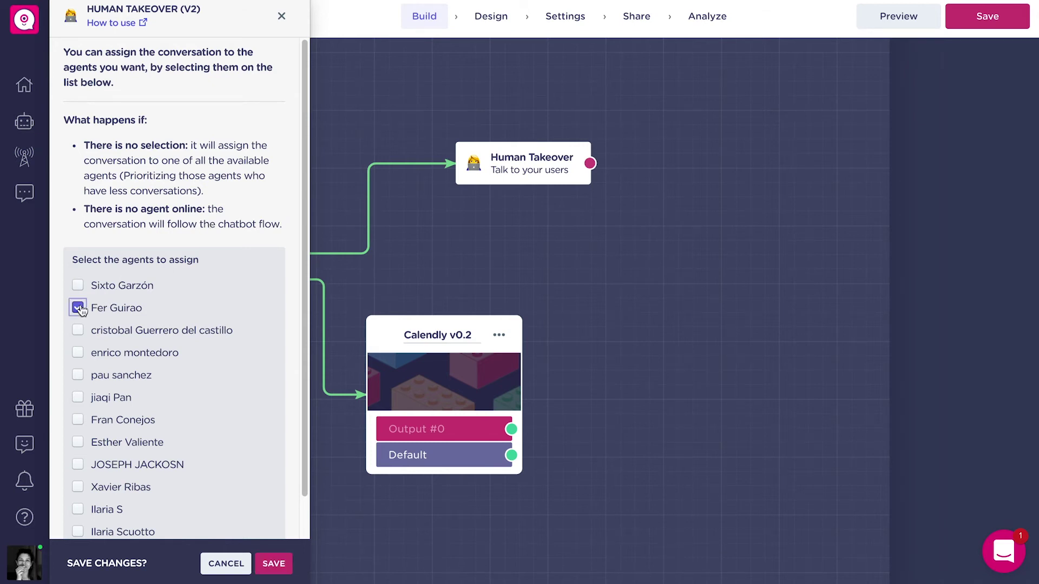
{"action": "left_click", "coordinate": [77, 374]}
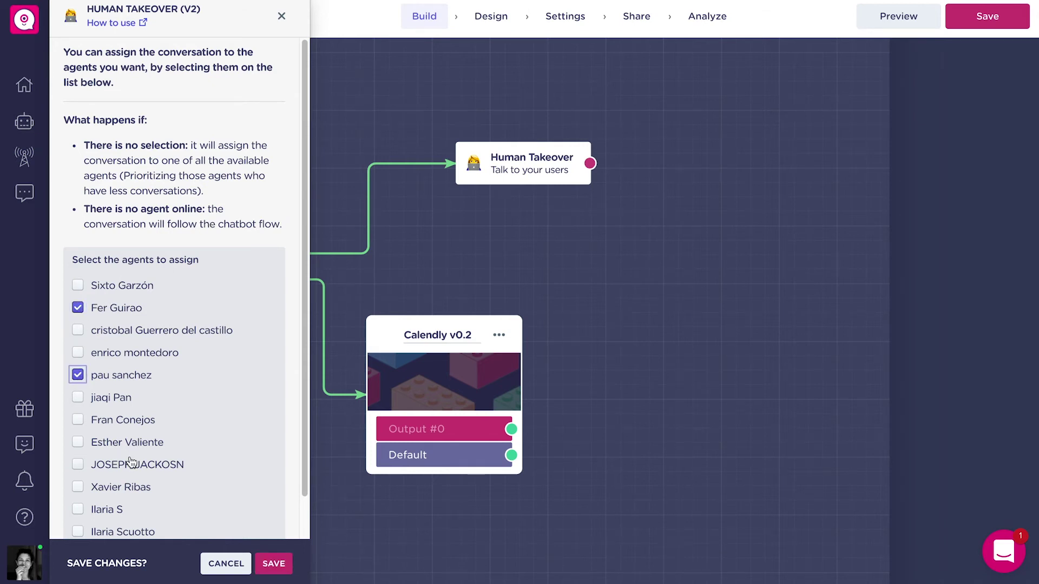
{"action": "left_click", "coordinate": [77, 445]}
{"action": "left_click", "coordinate": [77, 443]}
{"action": "left_click", "coordinate": [77, 374]}
{"action": "left_click", "coordinate": [78, 307]}
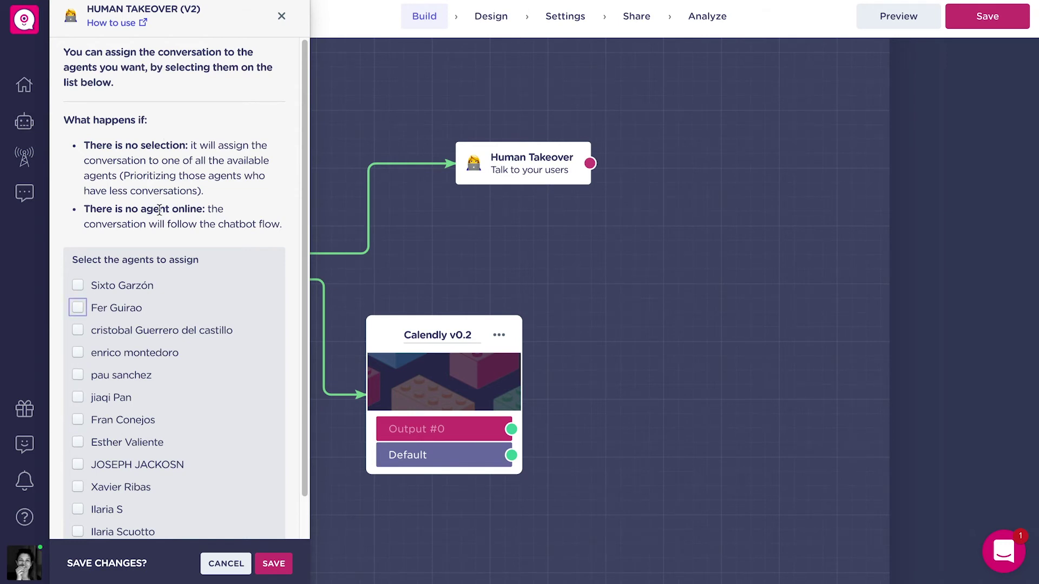
{"action": "scroll", "coordinate": [160, 210], "scroll_direction": "down", "scroll_amount": 1}
{"action": "scroll", "coordinate": [162, 207], "scroll_direction": "up", "scroll_amount": 1}
{"action": "left_click", "coordinate": [272, 563]}
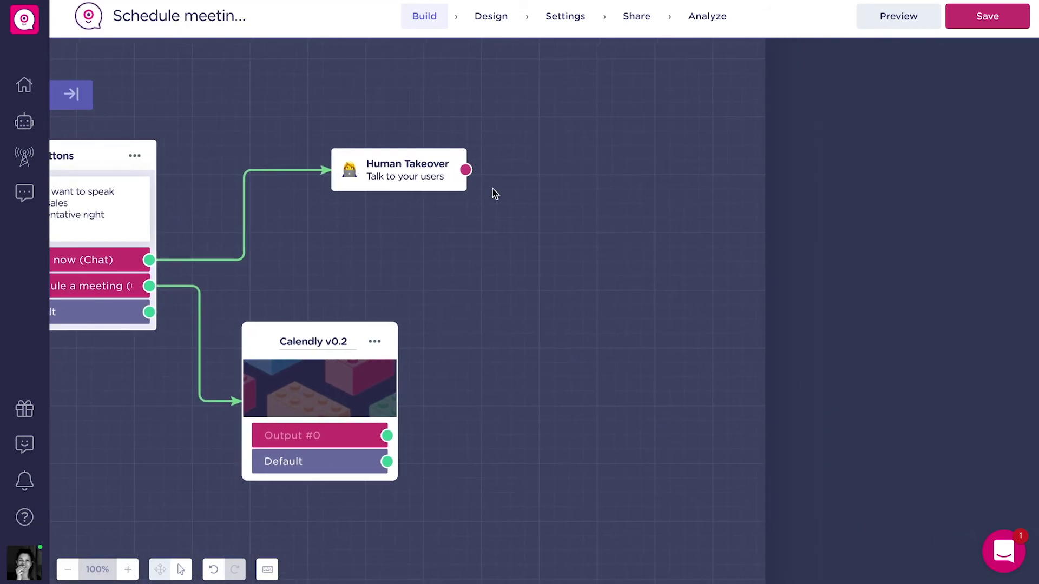
- Add a Slack Notification step after Human Takeover posting to the my_meetings channel
{"action": "left_click_drag", "start_coordinate": [465, 169], "coordinate": [569, 123]}
{"action": "type", "text": "slack"}
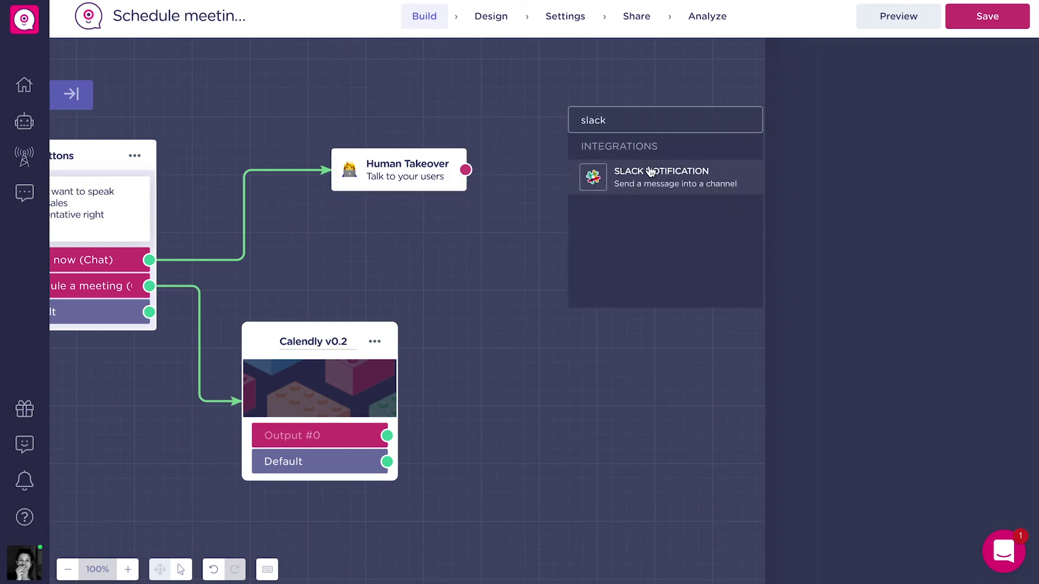
{"action": "left_click", "coordinate": [648, 172]}
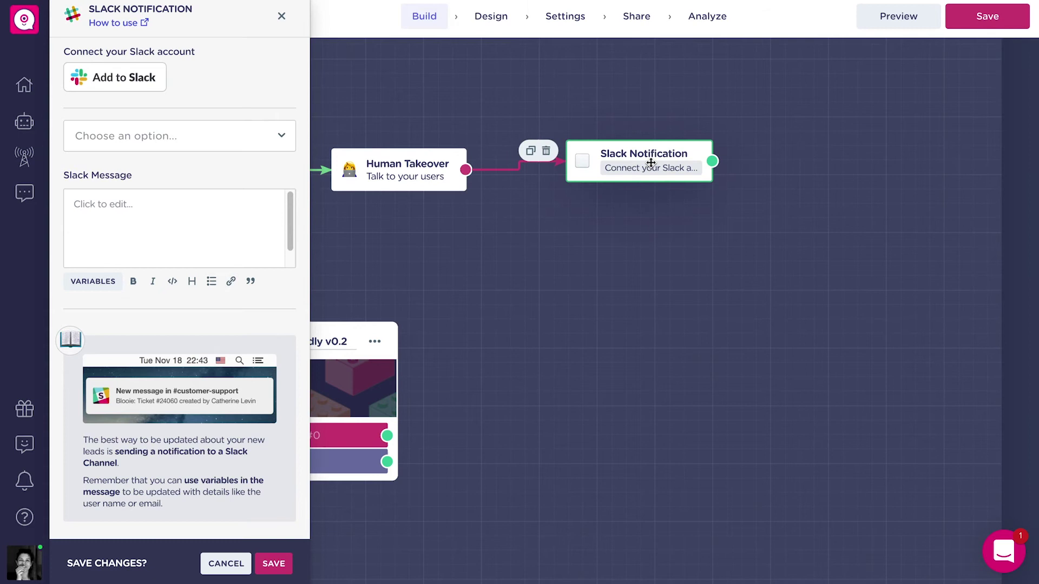
{"action": "left_click", "coordinate": [154, 136]}
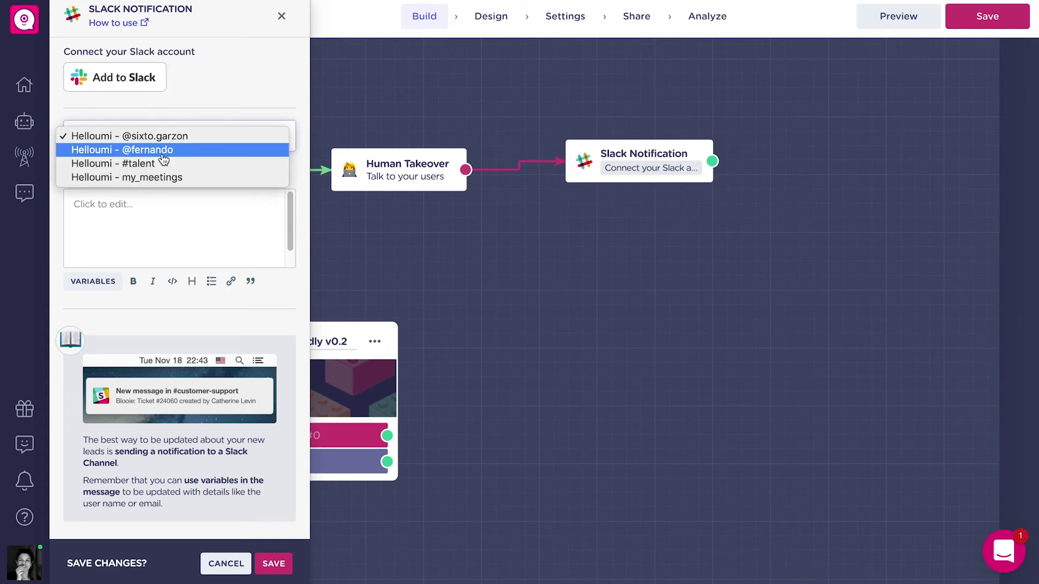
{"action": "left_click", "coordinate": [142, 177]}
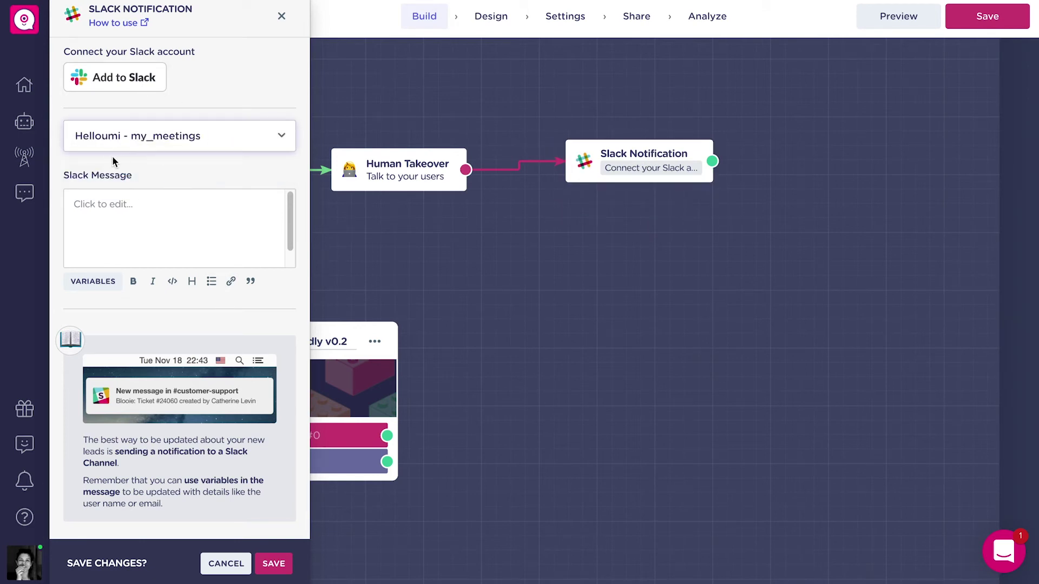
{"action": "left_click", "coordinate": [215, 90]}
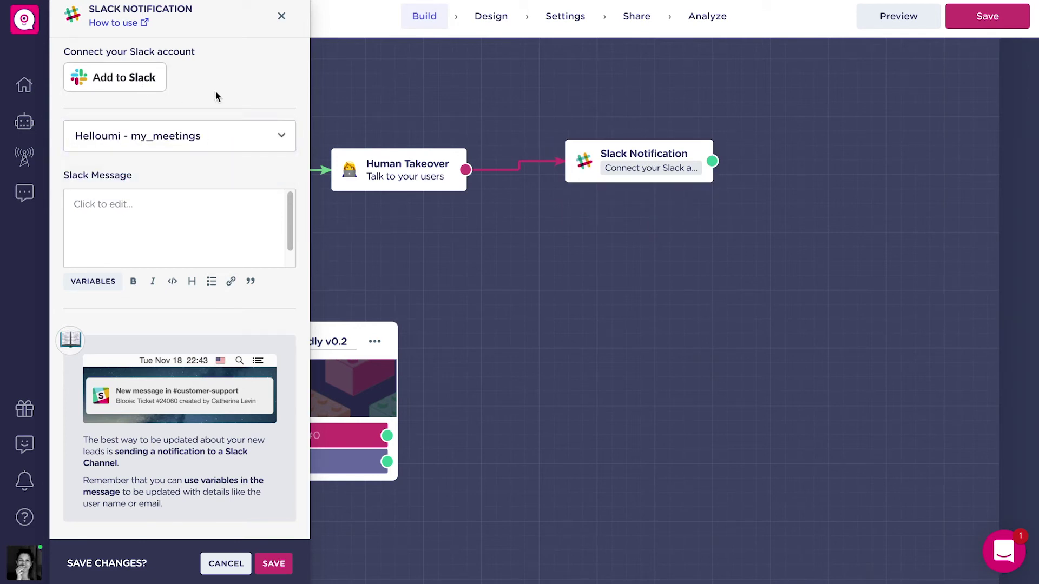
{"action": "left_click", "coordinate": [172, 210]}
{"action": "type", "text": "@name wants to speak to us!"}
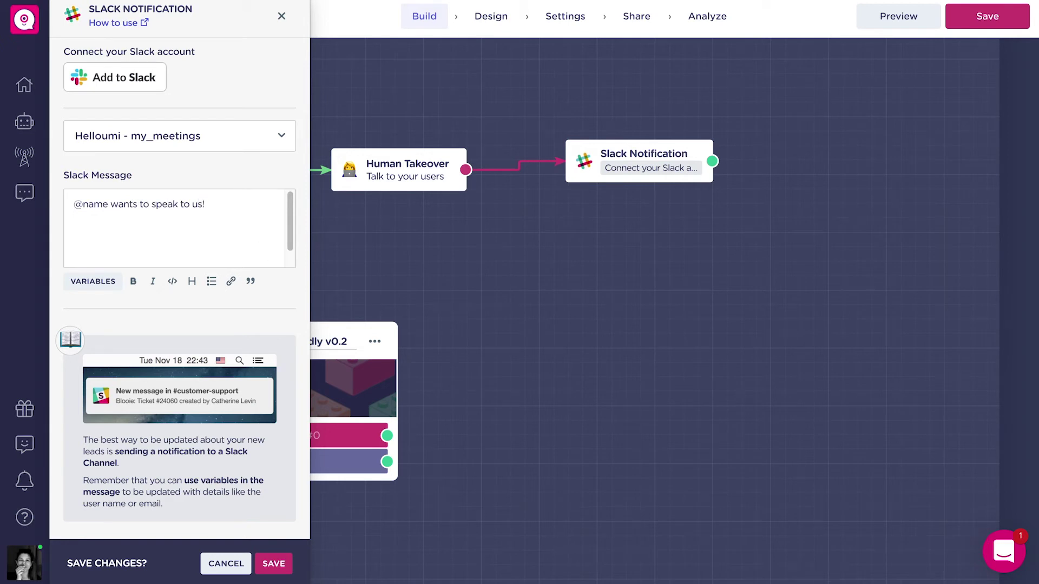
{"action": "type", "text": "  Company:"}
{"action": "left_click", "coordinate": [93, 281]}
{"action": "type", "text": "co"}
{"action": "left_click", "coordinate": [126, 335]}
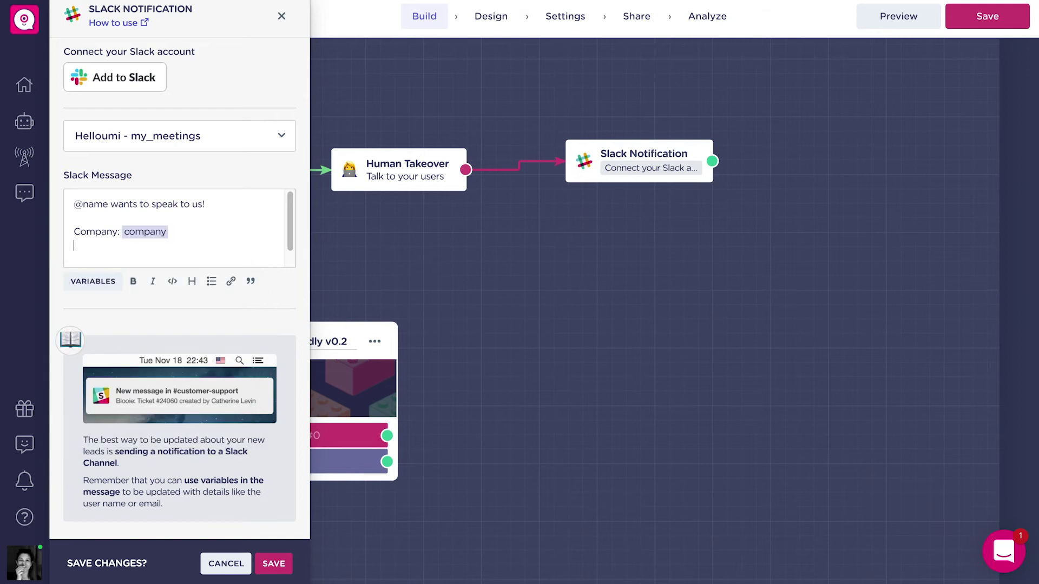
{"action": "type", "text": "Email:"}
{"action": "left_click", "coordinate": [93, 282]}
{"action": "left_click", "coordinate": [104, 374]}
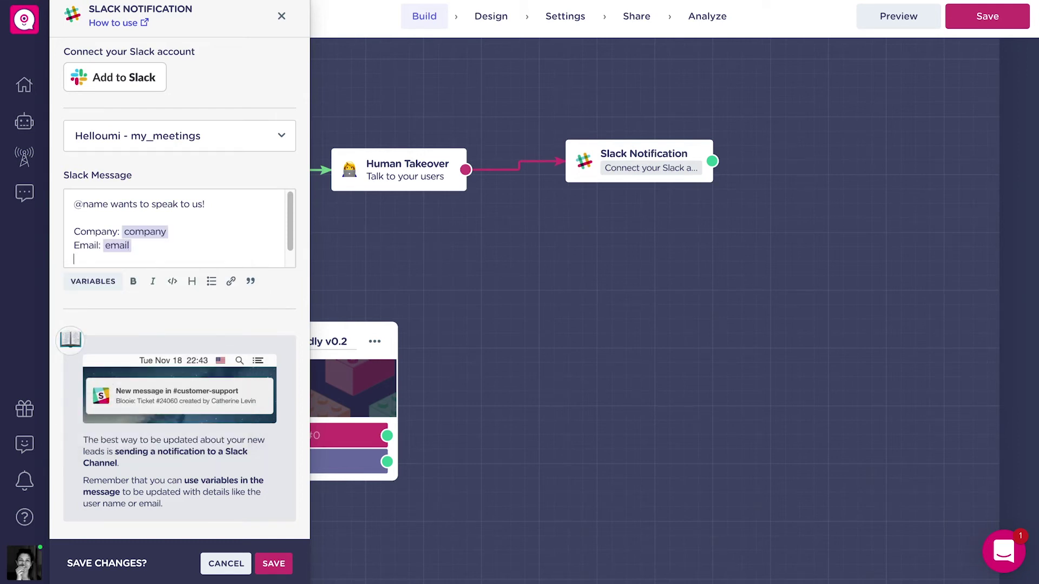
- Add 'Project description:' and 'Urgency' lines with the project and urgency variables
{"action": "type", "text": "Projecy"}
{"action": "key", "text": "BackSpace"}
{"action": "type", "text": "t description:"}
{"action": "left_click", "coordinate": [102, 281]}
{"action": "type", "text": "pro"}
{"action": "left_click", "coordinate": [104, 334]}
{"action": "key", "text": "Return"}
{"action": "type", "text": "Urgency:"}
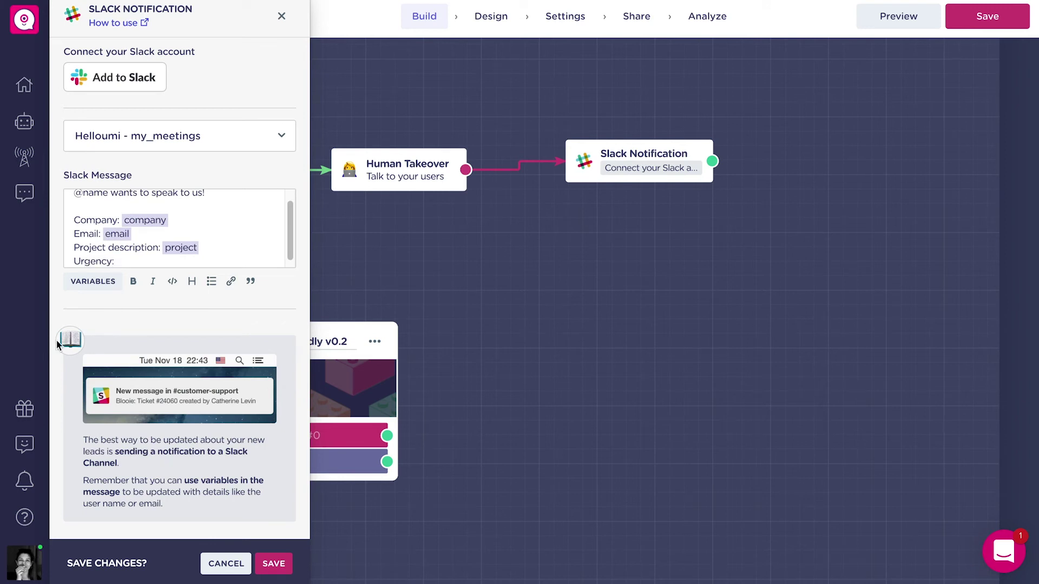
{"action": "left_click", "coordinate": [93, 281]}
{"action": "type", "text": "urg"}
{"action": "left_click", "coordinate": [103, 364]}
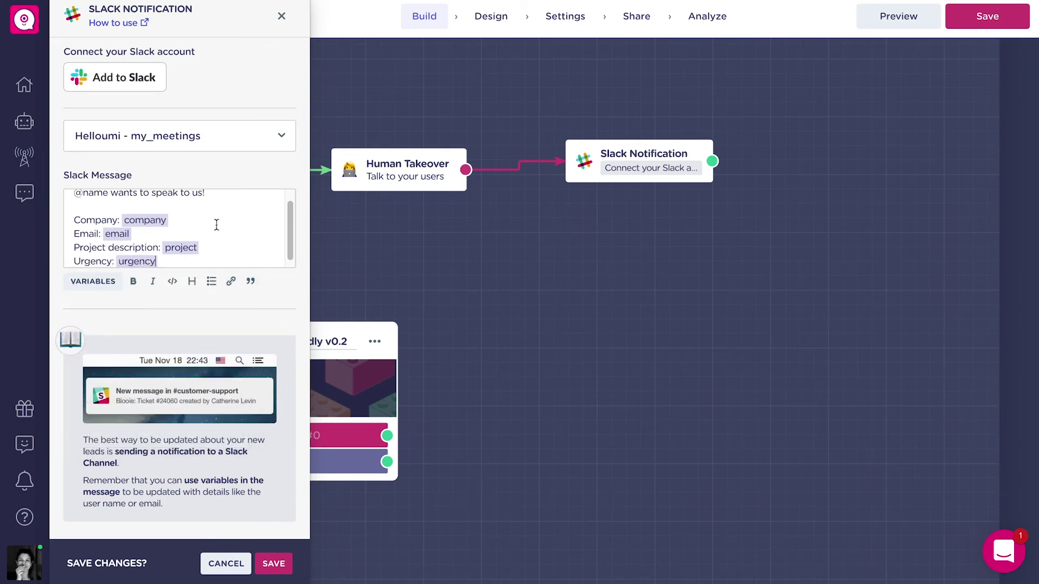
- Make the message's first line bold
{"action": "scroll", "coordinate": [217, 224], "scroll_direction": "up", "scroll_amount": 1}
{"action": "left_click_drag", "start_coordinate": [216, 203], "coordinate": [69, 207]}
{"action": "left_click", "coordinate": [70, 206]}
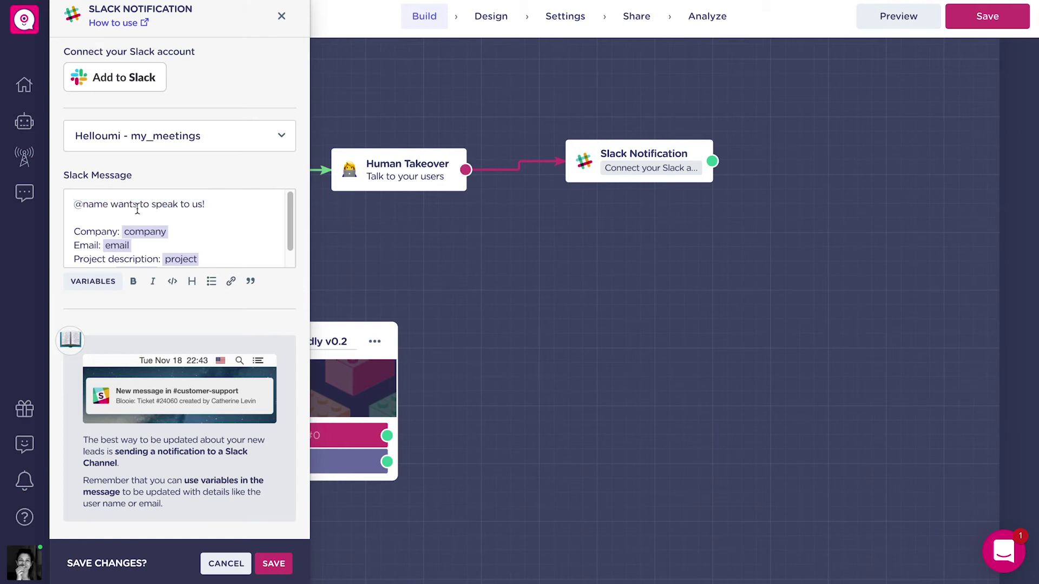
{"action": "key", "text": "alt+shift+Right"}
{"action": "key", "text": "alt+shift+Right"}
{"action": "key", "text": "alt+shift+Right"}
{"action": "key", "text": "alt+shift+Right"}
{"action": "key", "text": "alt+shift+Right"}
{"action": "key", "text": "alt+shift+Right"}
{"action": "key", "text": "alt+shift+Right"}
{"action": "key", "text": "ctrl+b"}
{"action": "key", "text": "Right"}
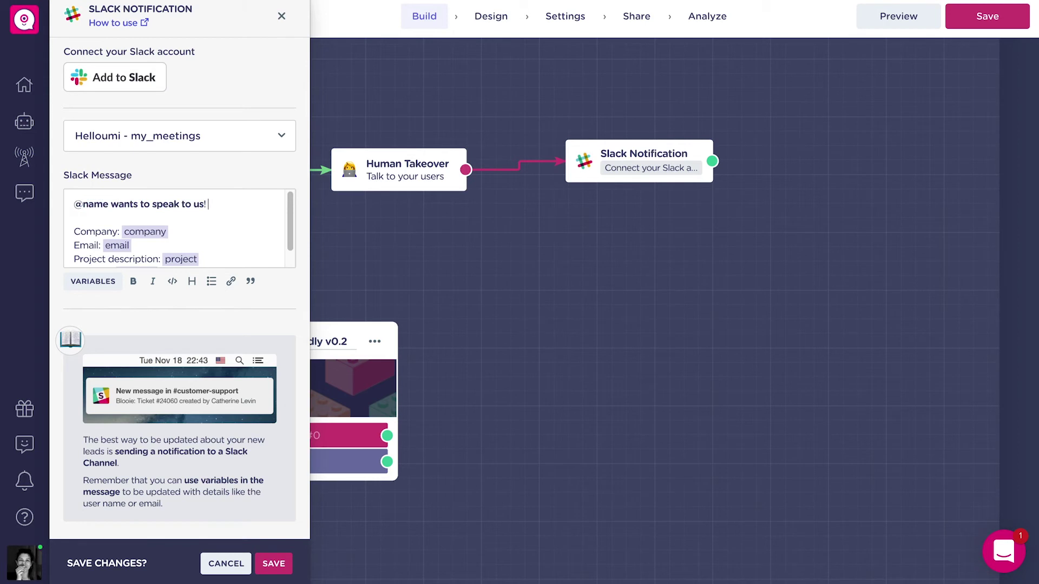
{"action": "key", "text": "ctrl+super+space"}
- Add a speech-bubble emoji and bold the Company, Email, Project description and Urgency labels
{"action": "left_click", "coordinate": [111, 277]}
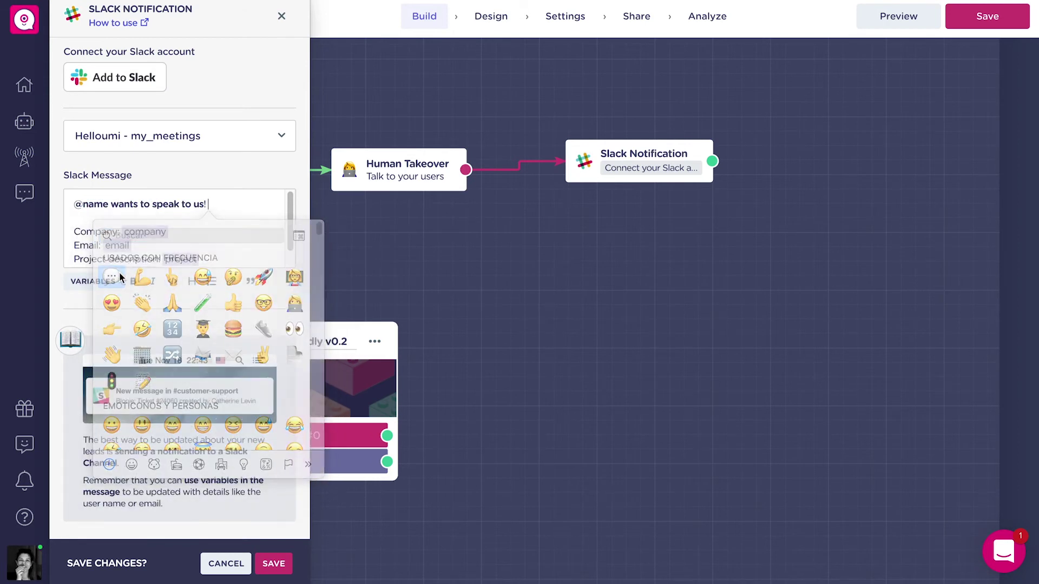
{"action": "double_click", "coordinate": [83, 231]}
{"action": "key", "text": "super+b"}
{"action": "double_click", "coordinate": [82, 257]}
{"action": "key", "text": "super+b"}
{"action": "double_click", "coordinate": [83, 245]}
{"action": "key", "text": "super+b"}
{"action": "double_click", "coordinate": [132, 261]}
{"action": "key", "text": "super+b"}
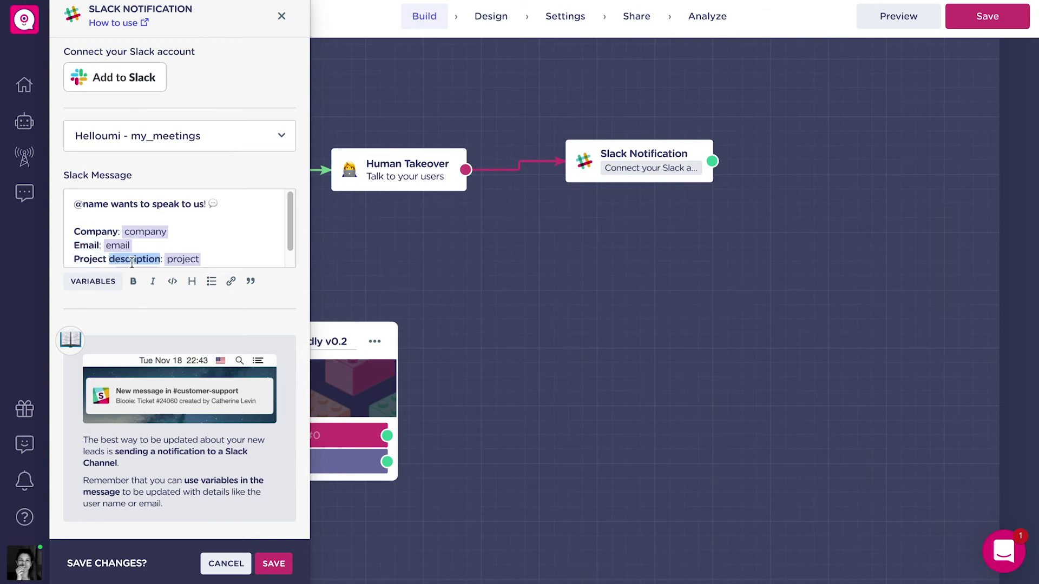
{"action": "scroll", "coordinate": [125, 259], "scroll_direction": "down", "scroll_amount": 1}
{"action": "double_click", "coordinate": [90, 258]}
{"action": "key", "text": "super+b"}
{"action": "left_click", "coordinate": [202, 263]}
- Format the four detail lines as a quote and save the Slack notification
{"action": "scroll", "coordinate": [202, 262], "scroll_direction": "up", "scroll_amount": 1}
{"action": "scroll", "coordinate": [202, 263], "scroll_direction": "down", "scroll_amount": 1}
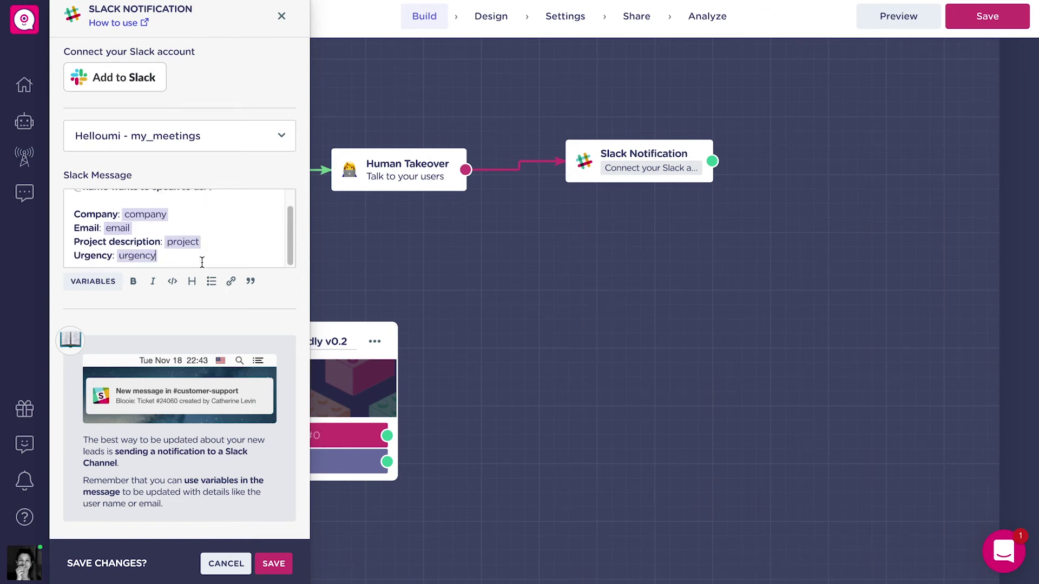
{"action": "left_click_drag", "start_coordinate": [185, 257], "coordinate": [66, 216]}
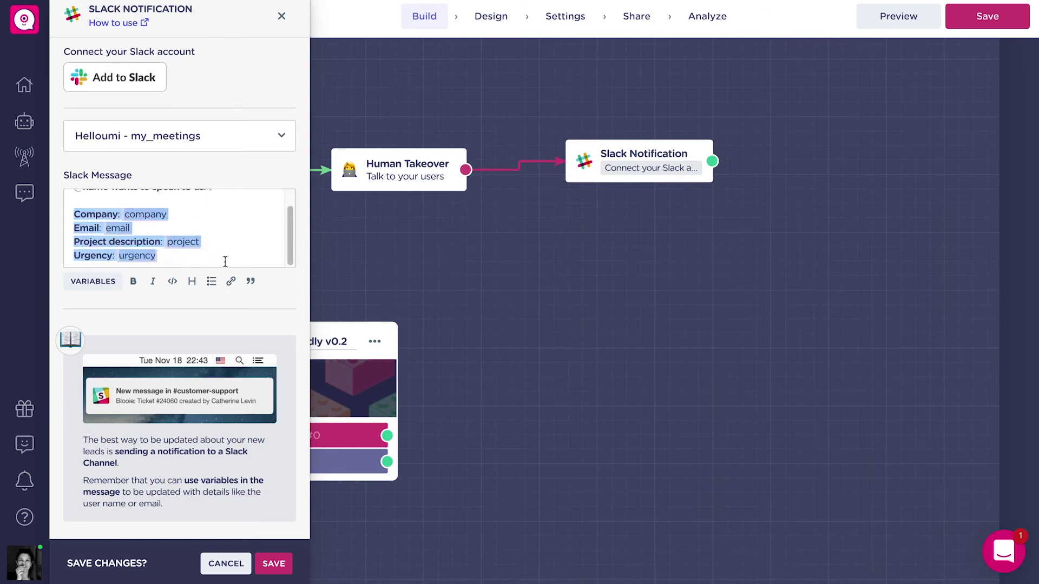
{"action": "left_click", "coordinate": [251, 282]}
{"action": "scroll", "coordinate": [232, 258], "scroll_direction": "up", "scroll_amount": 1}
{"action": "scroll", "coordinate": [231, 258], "scroll_direction": "down", "scroll_amount": 1}
{"action": "scroll", "coordinate": [189, 257], "scroll_direction": "up", "scroll_amount": 1}
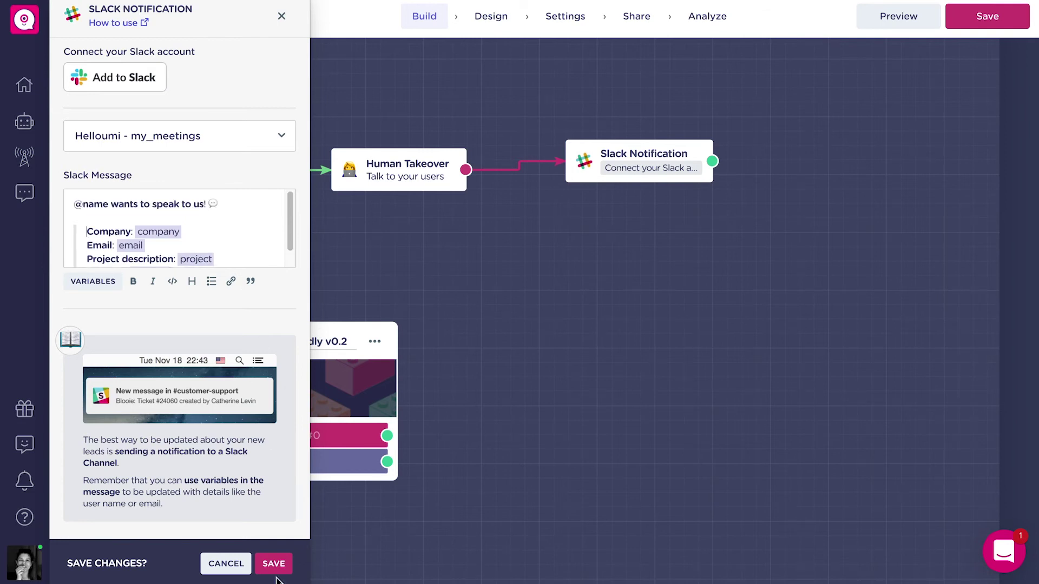
{"action": "left_click", "coordinate": [273, 563]}
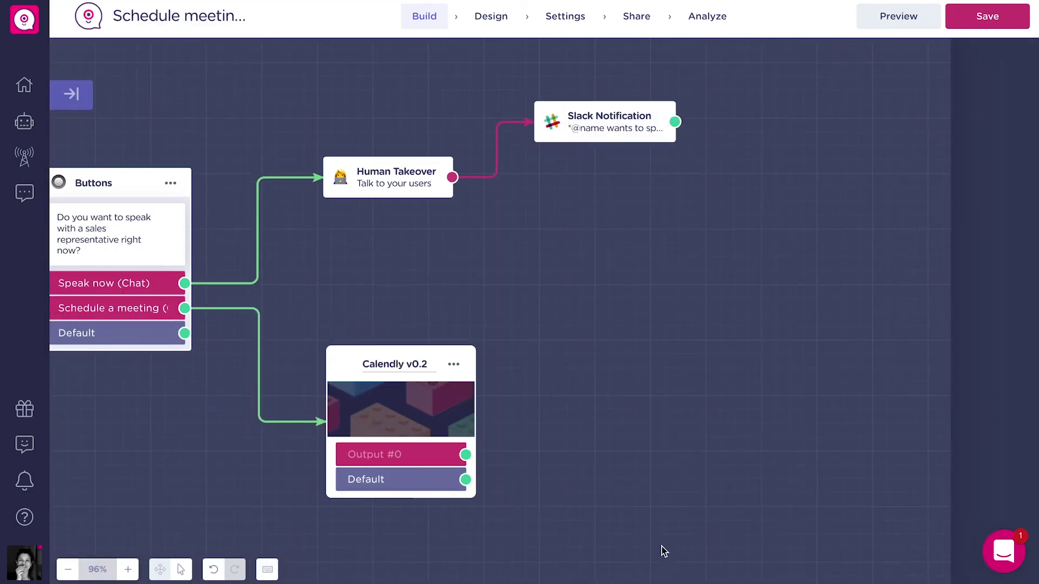
- Add an email notification step after Slack, addressed to the team rather than leads
{"action": "left_click_drag", "start_coordinate": [675, 122], "coordinate": [559, 241]}
{"action": "type", "text": "em"}
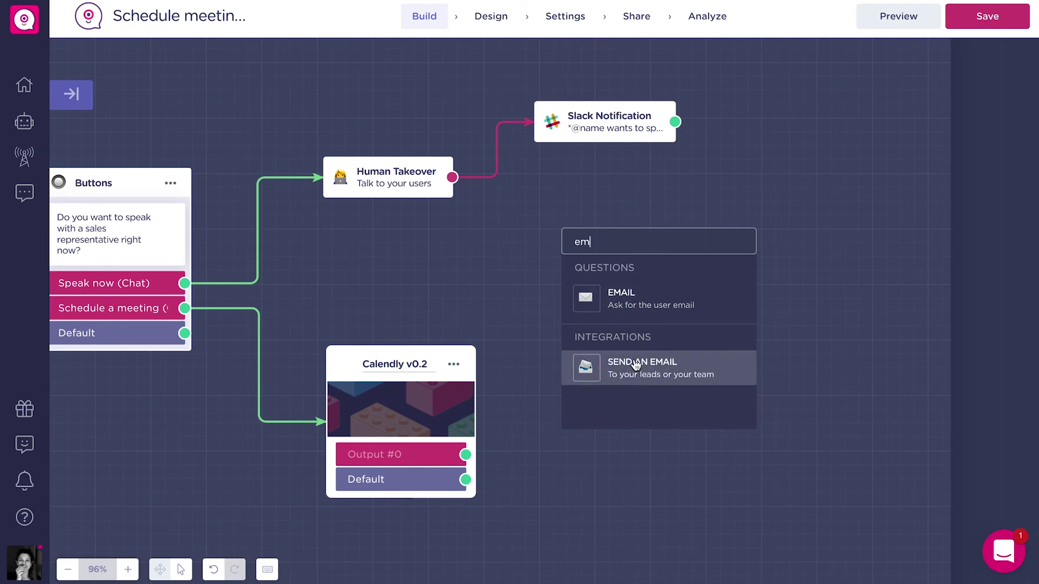
{"action": "left_click", "coordinate": [633, 366]}
{"action": "left_click", "coordinate": [244, 85]}
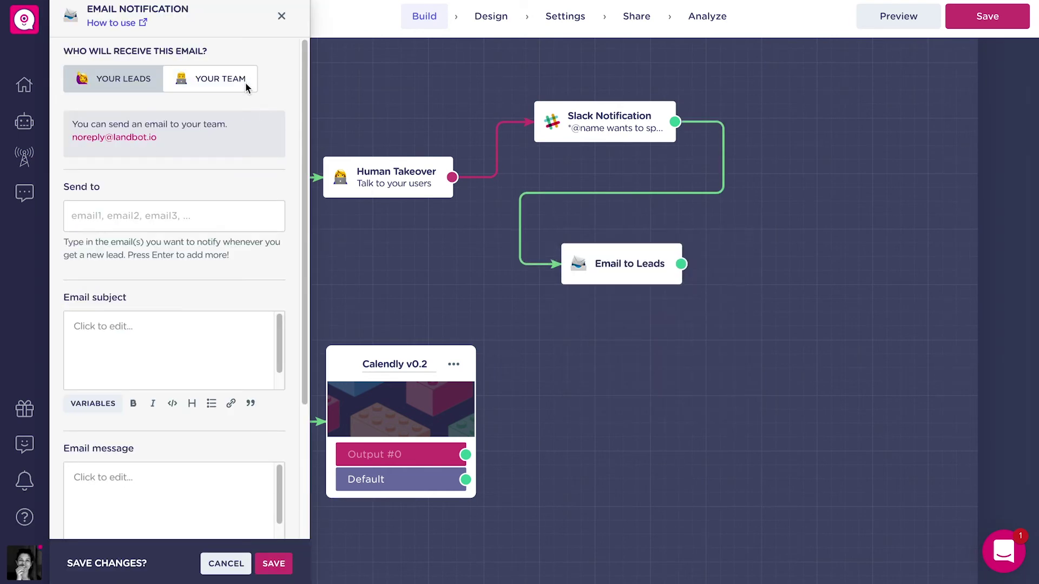
- Add a blank line after the opening line and prefix the company and email values with @
{"action": "scroll", "coordinate": [151, 339], "scroll_direction": "down", "scroll_amount": 1}
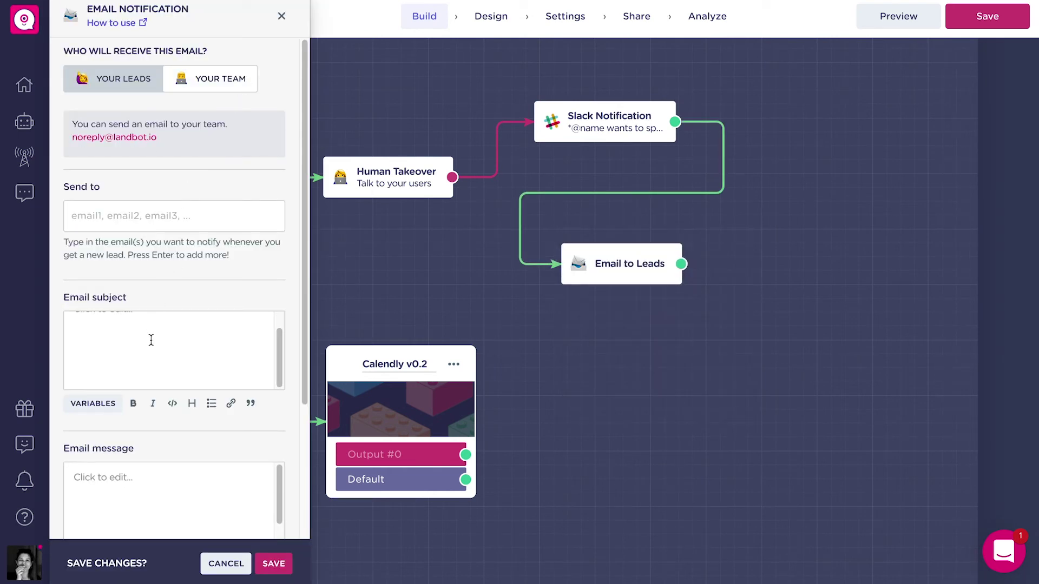
{"action": "scroll", "coordinate": [195, 409], "scroll_direction": "down", "scroll_amount": 3}
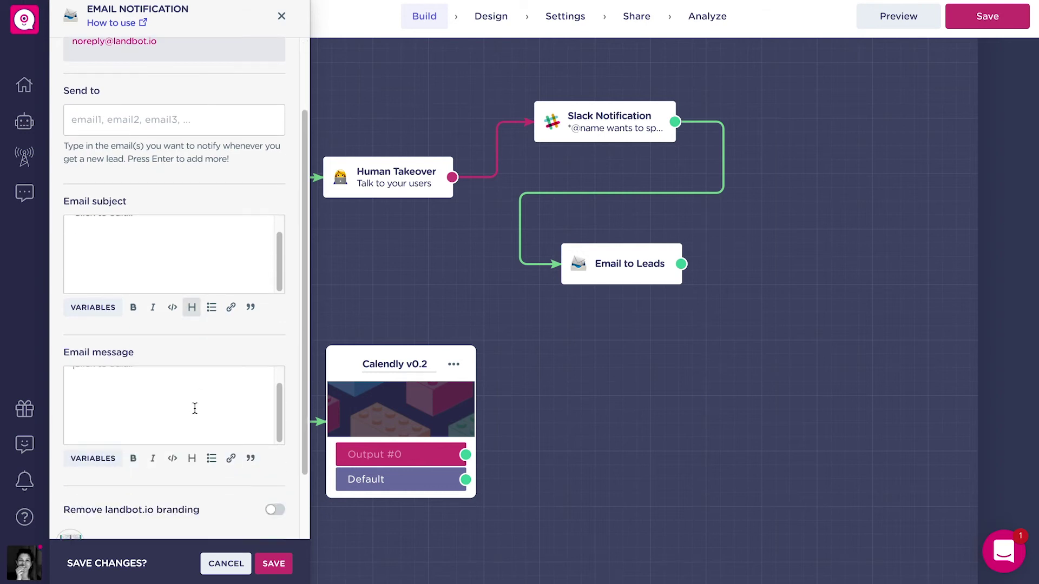
{"action": "scroll", "coordinate": [174, 399], "scroll_direction": "up", "scroll_amount": 5}
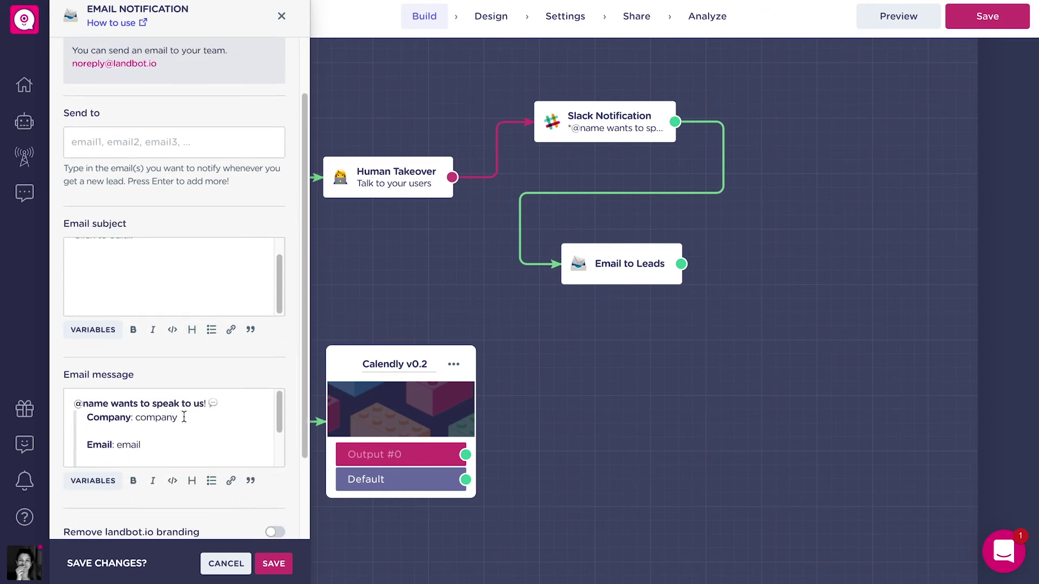
{"action": "scroll", "coordinate": [264, 367], "scroll_direction": "down", "scroll_amount": 2}
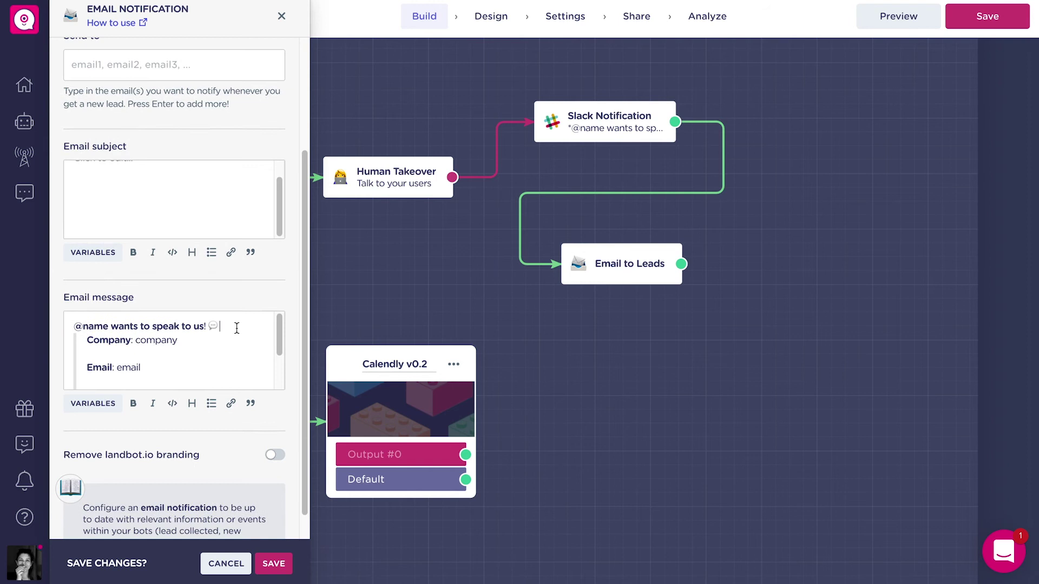
{"action": "key", "text": "Return"}
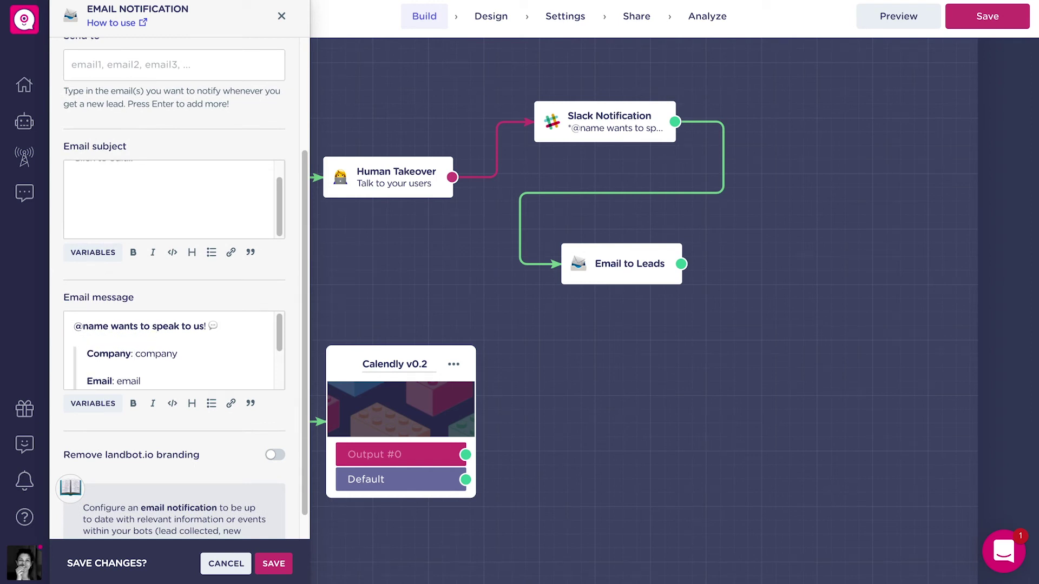
{"action": "type", "text": "@"}
{"action": "left_click", "coordinate": [118, 380]}
{"action": "type", "text": "@"}
- Prefix the project and urgency values with @ and remove the trailing empty line
{"action": "scroll", "coordinate": [151, 357], "scroll_direction": "down", "scroll_amount": 1}
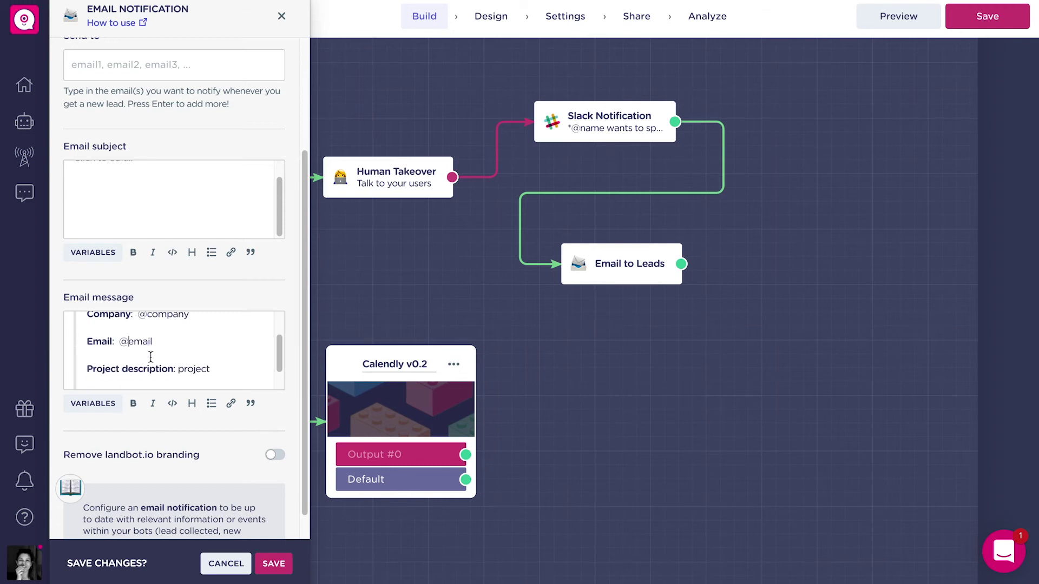
{"action": "left_click", "coordinate": [177, 368]}
{"action": "type", "text": "@"}
{"action": "scroll", "coordinate": [198, 353], "scroll_direction": "down", "scroll_amount": 1}
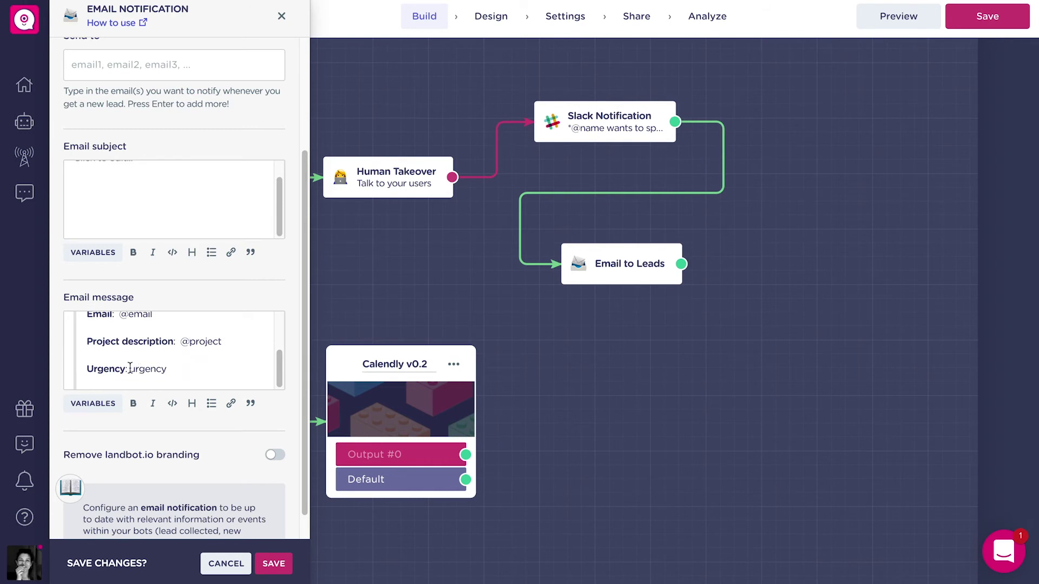
{"action": "type", "text": "@"}
{"action": "scroll", "coordinate": [214, 346], "scroll_direction": "down", "scroll_amount": 1}
{"action": "key", "text": "BackSpace"}
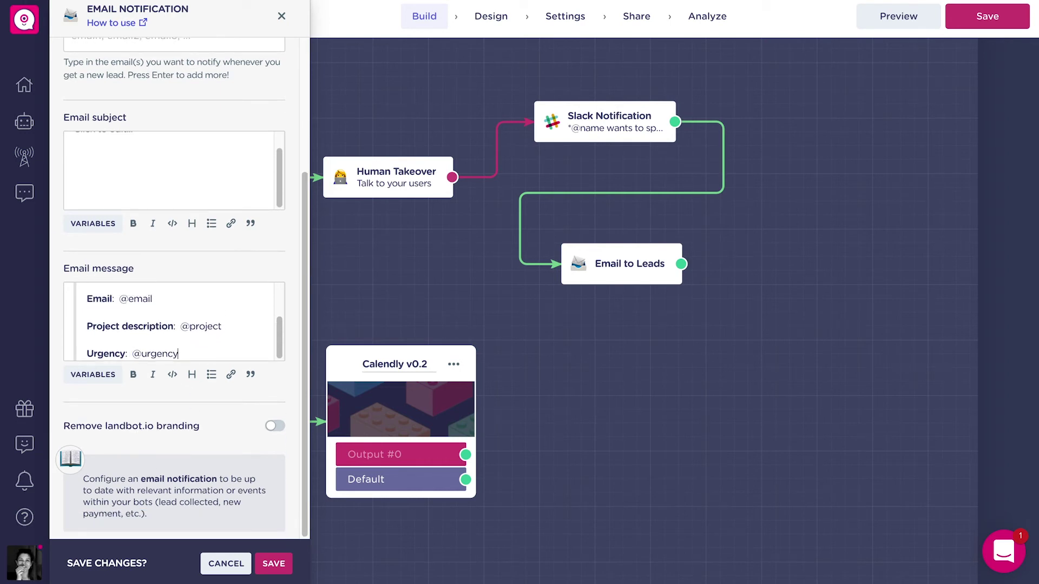
{"action": "scroll", "coordinate": [202, 312], "scroll_direction": "up", "scroll_amount": 2}
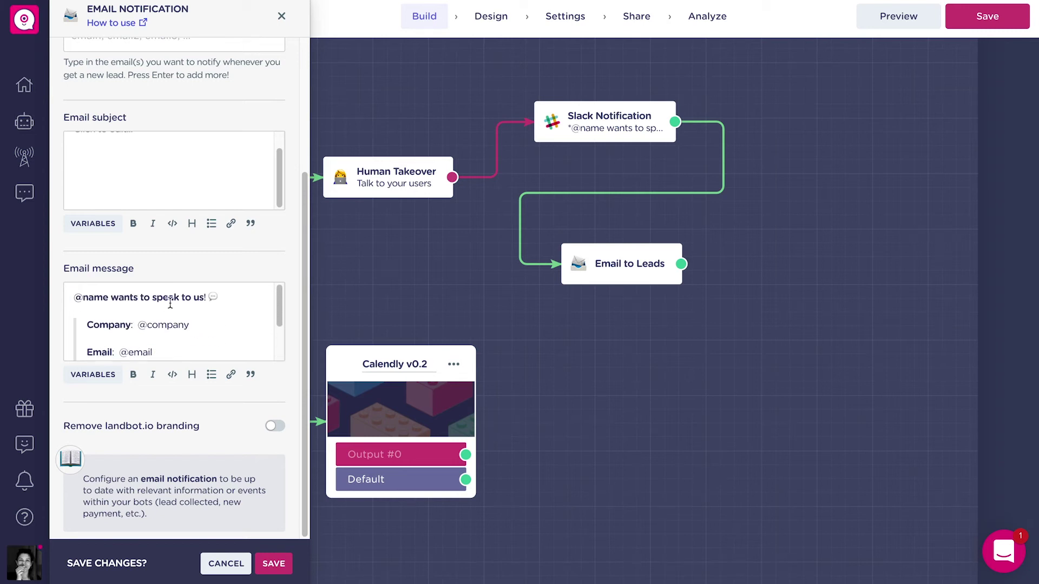
{"action": "scroll", "coordinate": [217, 303], "scroll_direction": "up", "scroll_amount": 2}
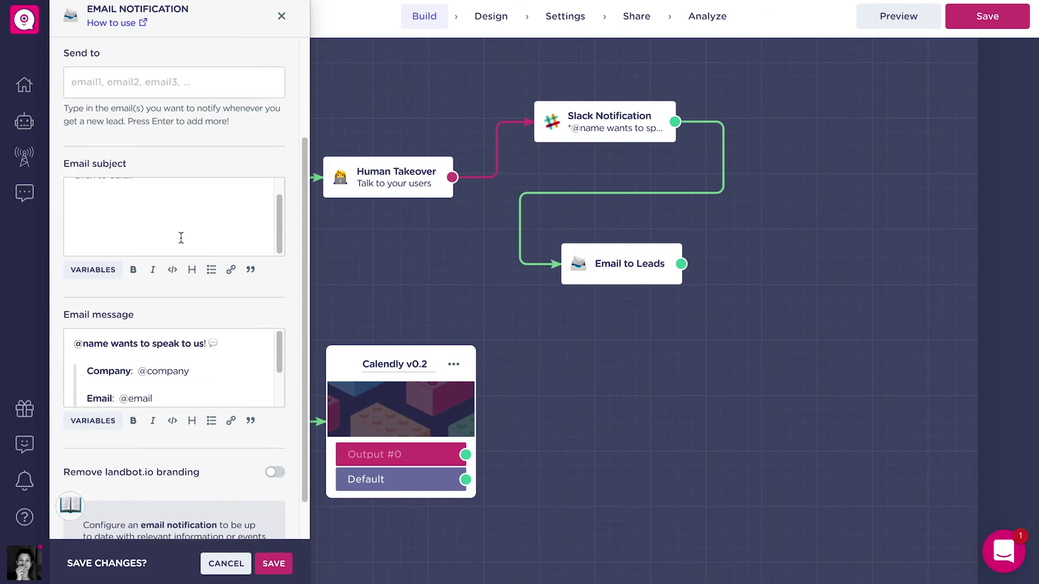
{"action": "left_click", "coordinate": [177, 213]}
{"action": "left_click_drag", "start_coordinate": [205, 341], "coordinate": [83, 331]}
{"action": "key", "text": "ctrl+c"}
{"action": "left_click", "coordinate": [120, 220]}
{"action": "key", "text": "ctrl+v"}
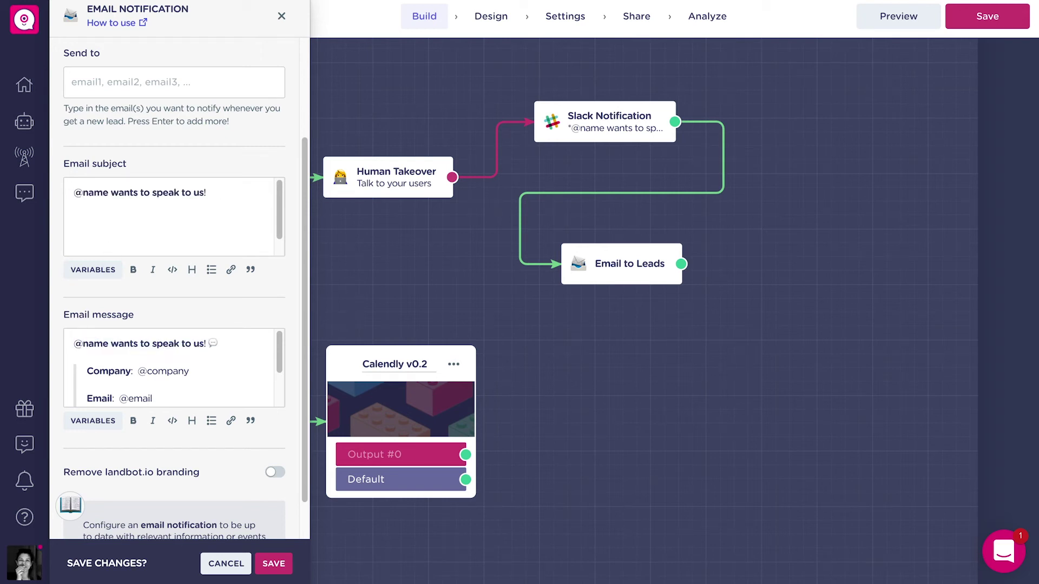
{"action": "left_click_drag", "start_coordinate": [205, 193], "coordinate": [74, 193]}
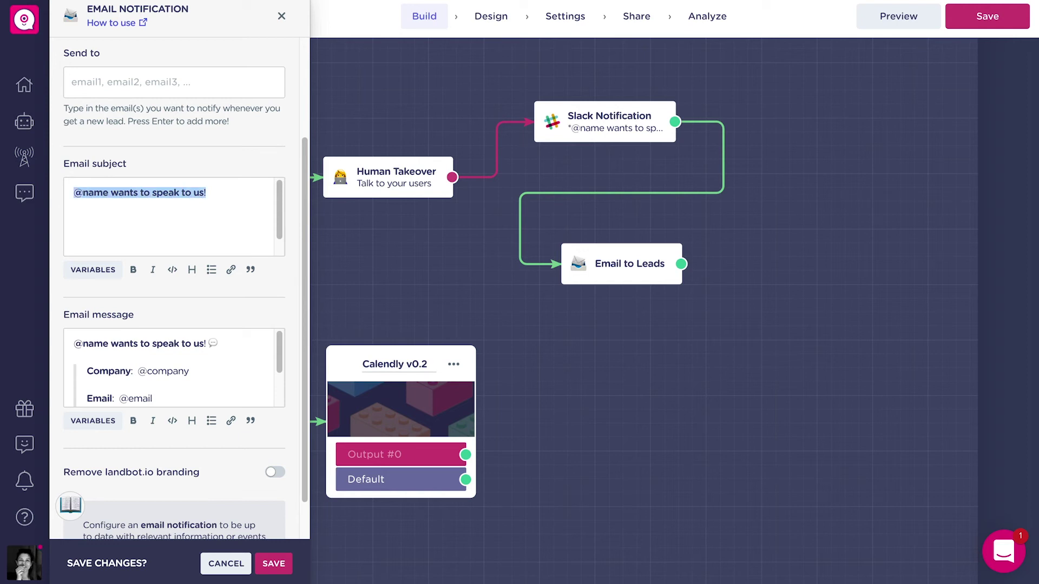
{"action": "left_click", "coordinate": [248, 197]}
- Add a team member's email address as the recipient and save as Email to Team
{"action": "scroll", "coordinate": [248, 197], "scroll_direction": "up", "scroll_amount": 2}
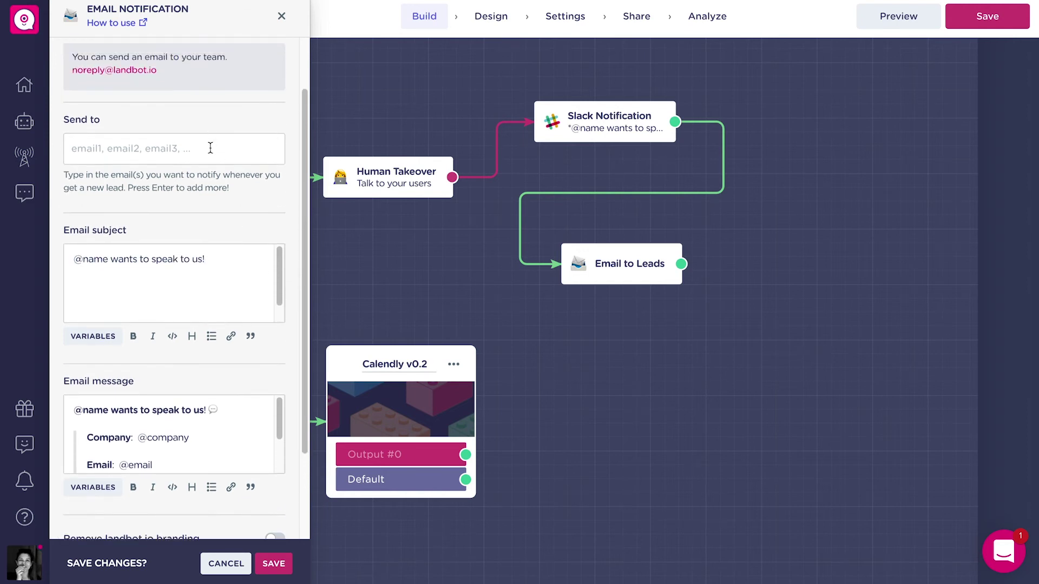
{"action": "left_click", "coordinate": [211, 147]}
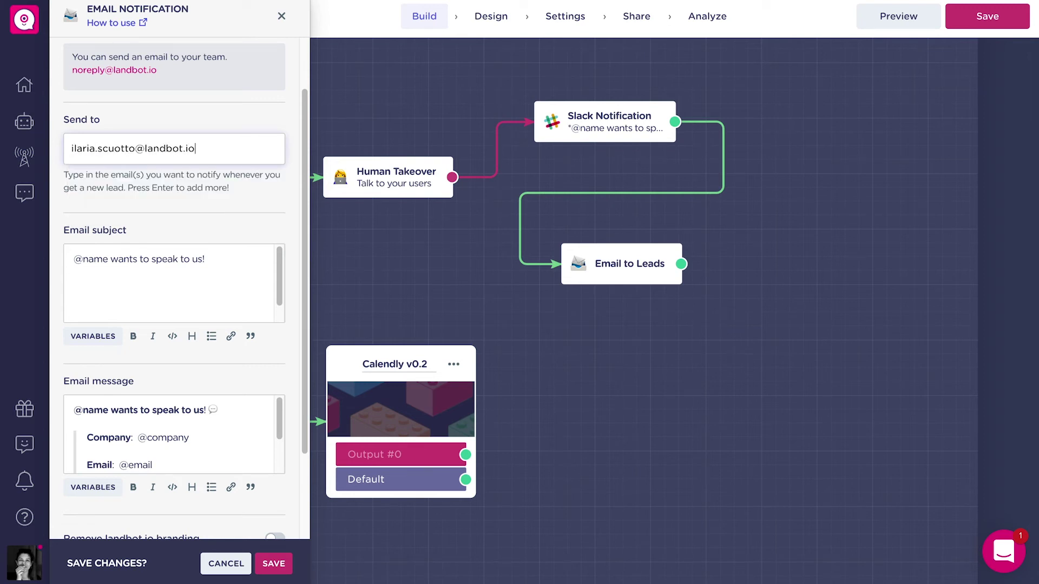
{"action": "key", "text": "Return"}
{"action": "scroll", "coordinate": [265, 226], "scroll_direction": "down", "scroll_amount": 2}
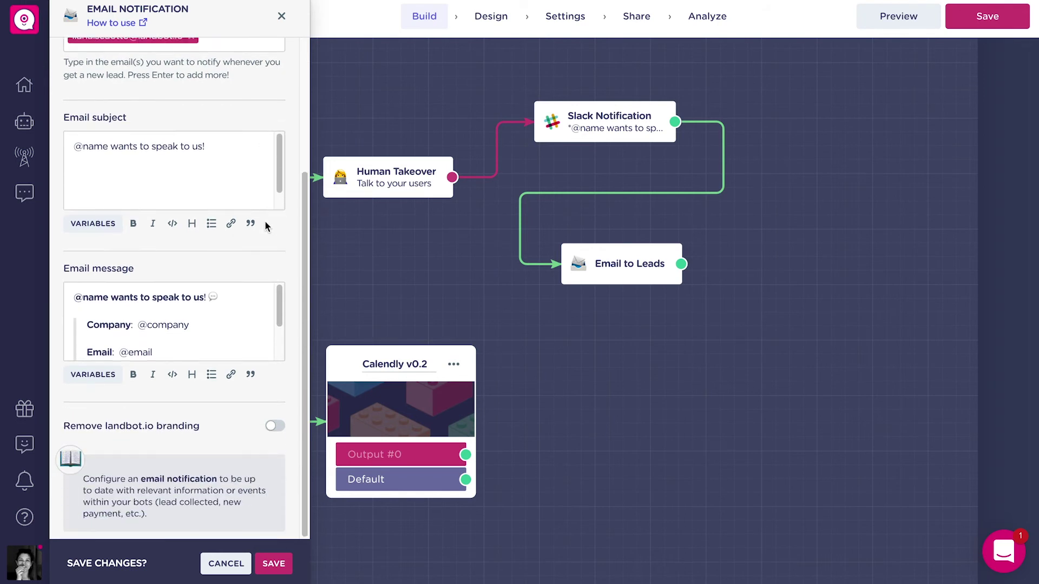
{"action": "scroll", "coordinate": [245, 347], "scroll_direction": "down", "scroll_amount": 1}
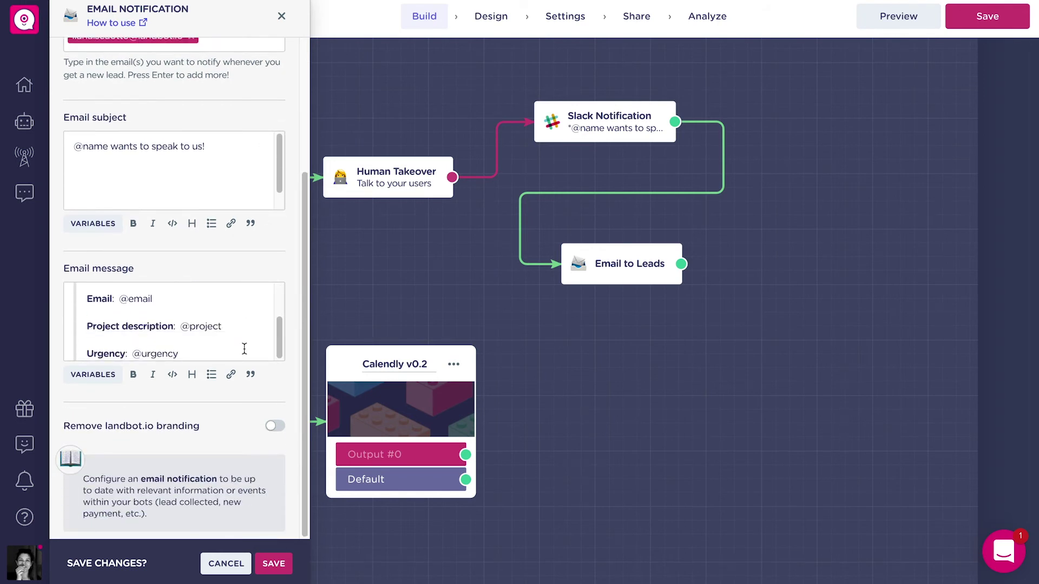
{"action": "left_click", "coordinate": [273, 563]}
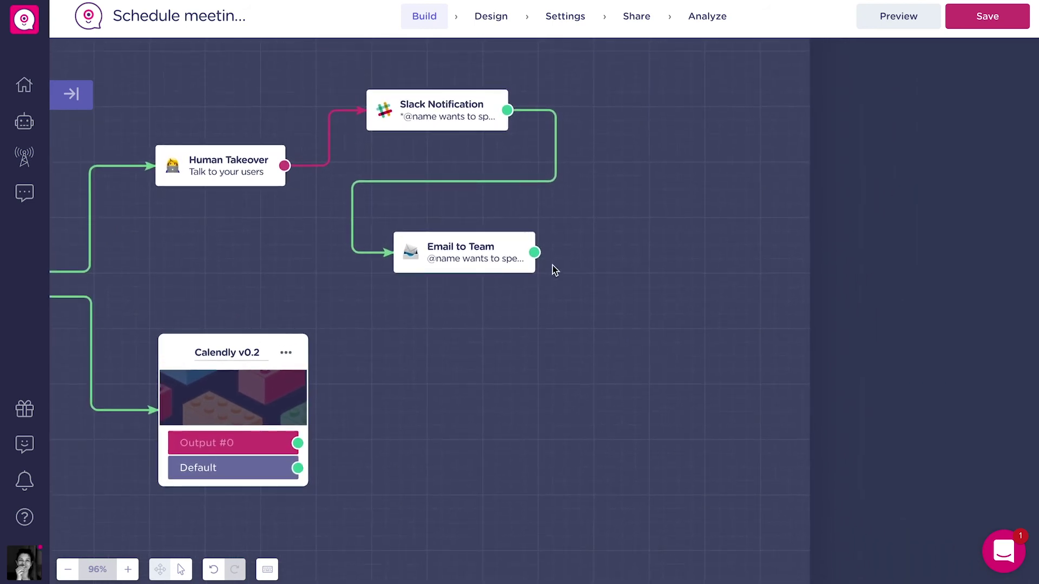
- Add a Buttons question after Email to Team saying no agents are online and offering a meeting
{"action": "left_click_drag", "start_coordinate": [535, 253], "coordinate": [680, 120]}
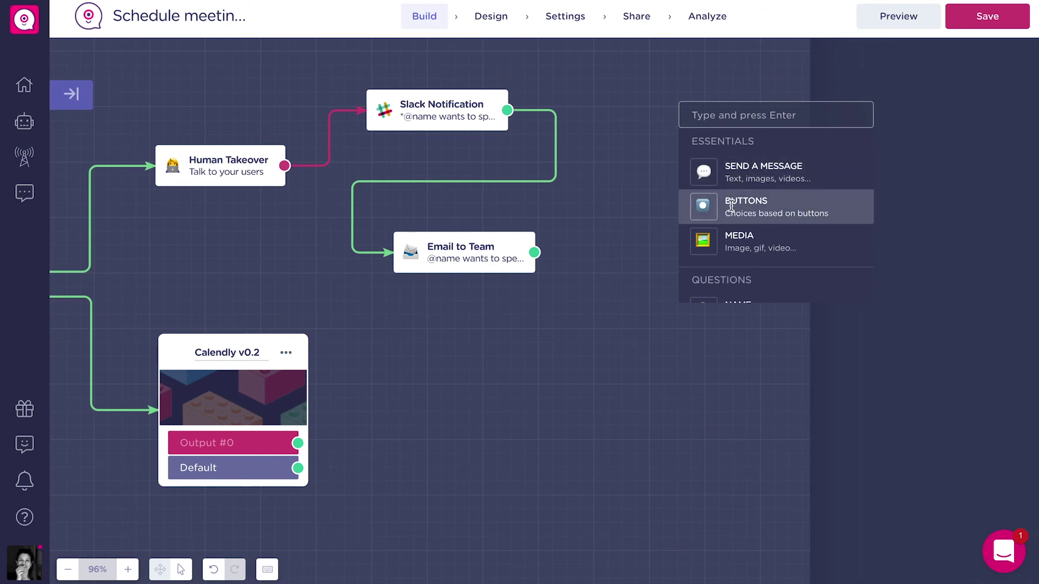
{"action": "left_click", "coordinate": [730, 206]}
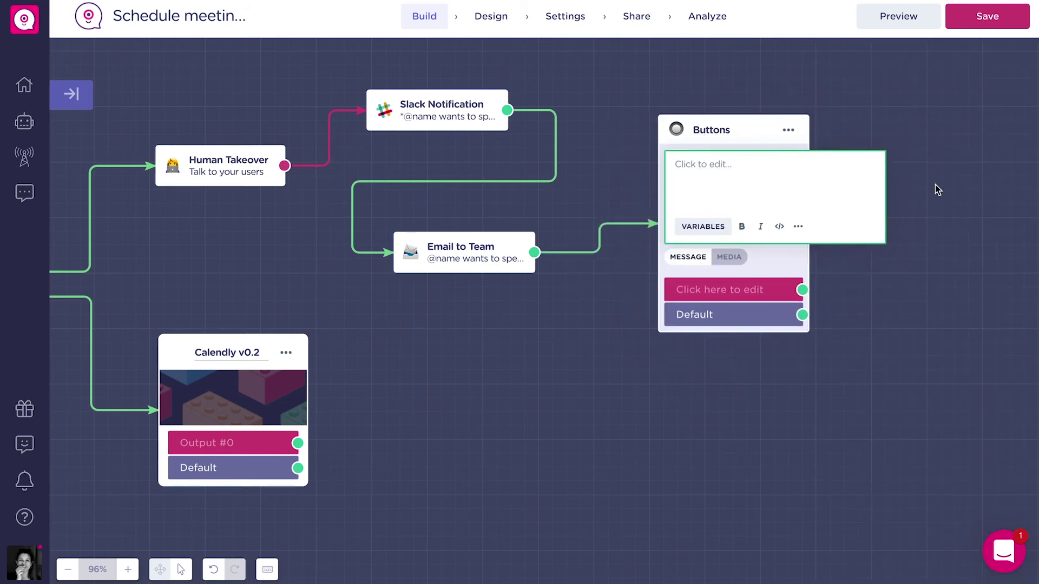
{"action": "type", "text": "Ther"}
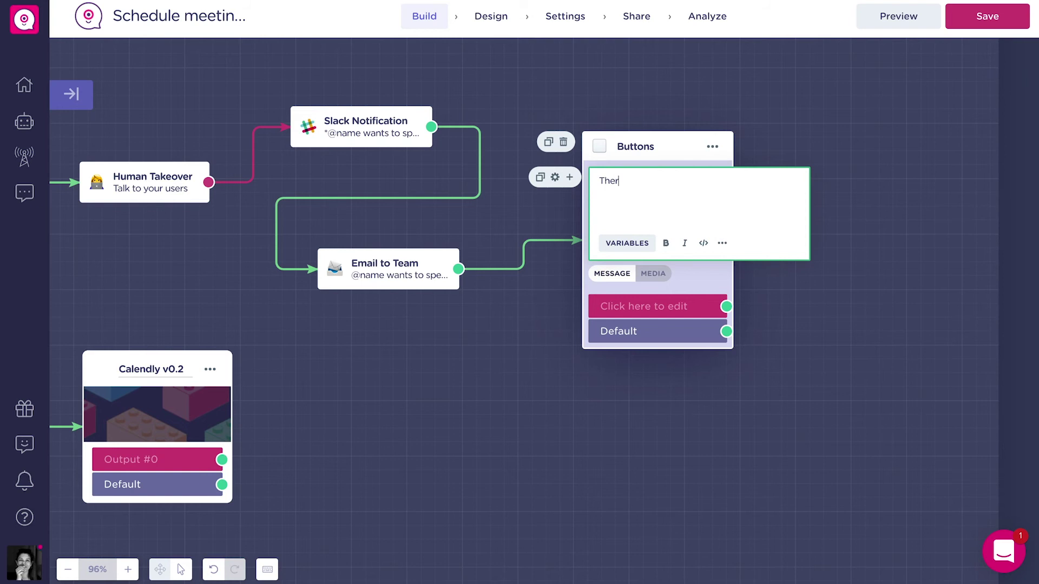
{"action": "type", "text": "e are no agents online at the moment...."}
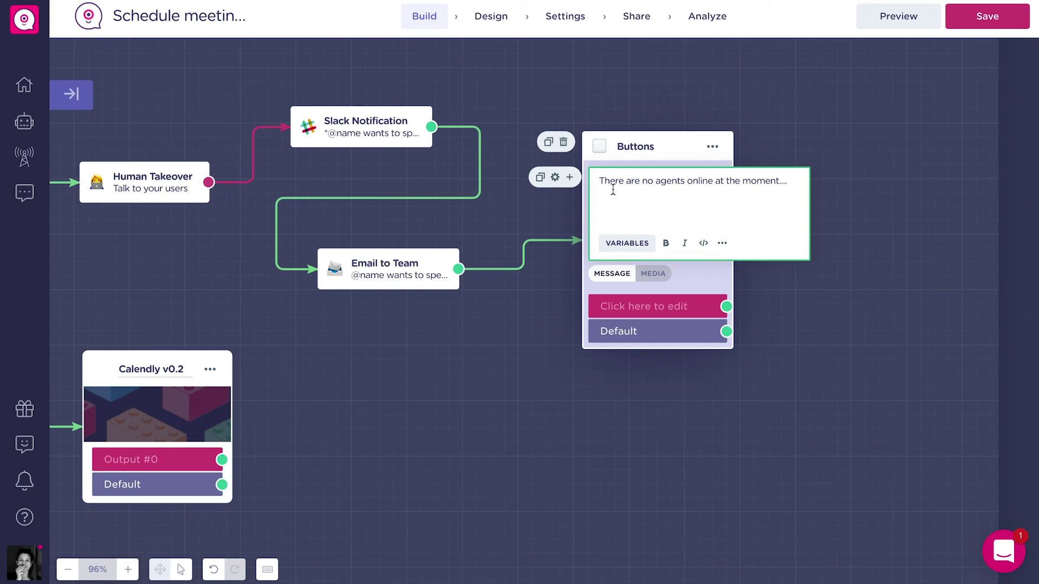
{"action": "key", "text": "Return"}
{"action": "type", "text": "Do you want to schedule a meeting"}
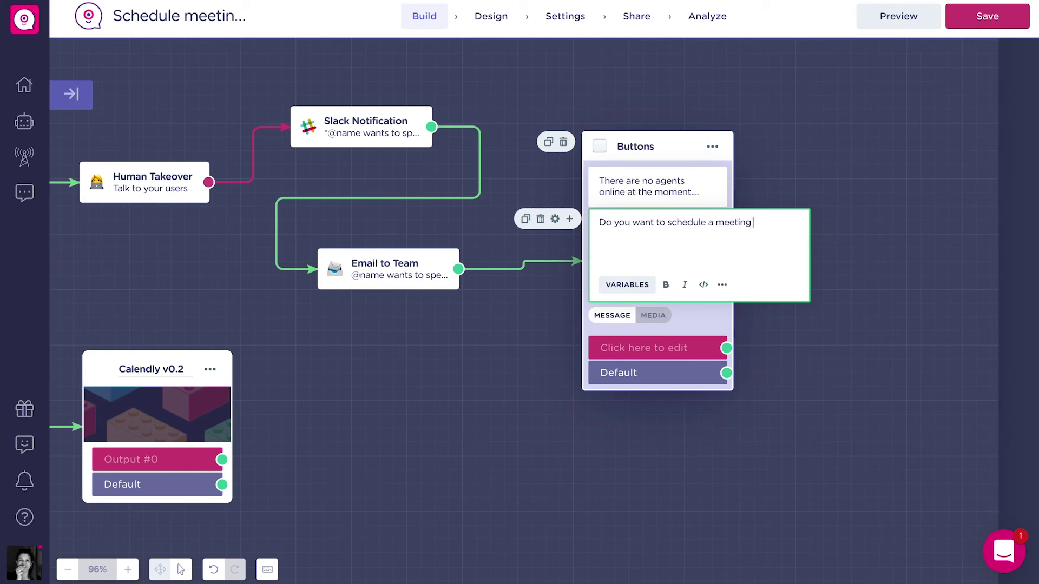
{"action": "left_click", "coordinate": [605, 339]}
- Give it 'Yes!' and 'No, thanks!' answers, linking 'Yes!' to the Calendly block
{"action": "left_click", "coordinate": [626, 267]}
{"action": "type", "text": "Ye"}
{"action": "key", "text": "Return"}
{"action": "type", "text": "No, thank"}
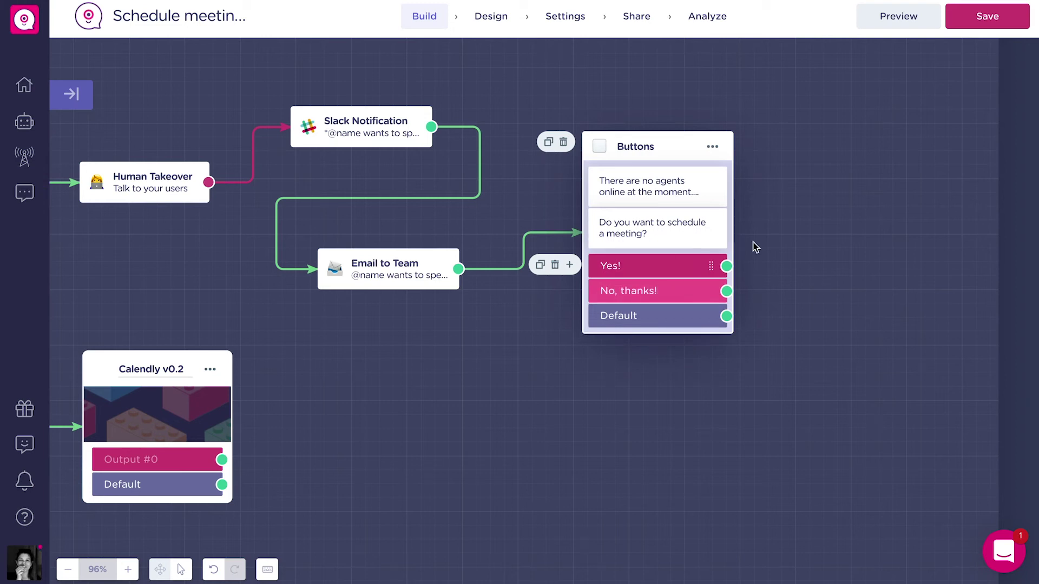
{"action": "type", "text": "s!"}
{"action": "left_click", "coordinate": [755, 247]}
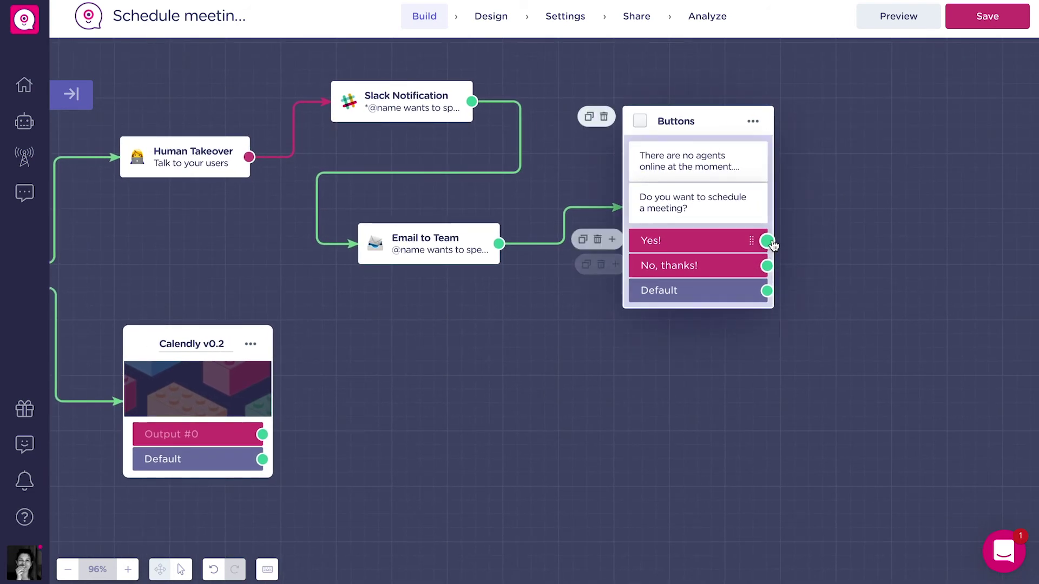
{"action": "left_click_drag", "start_coordinate": [481, 231], "coordinate": [232, 396]}
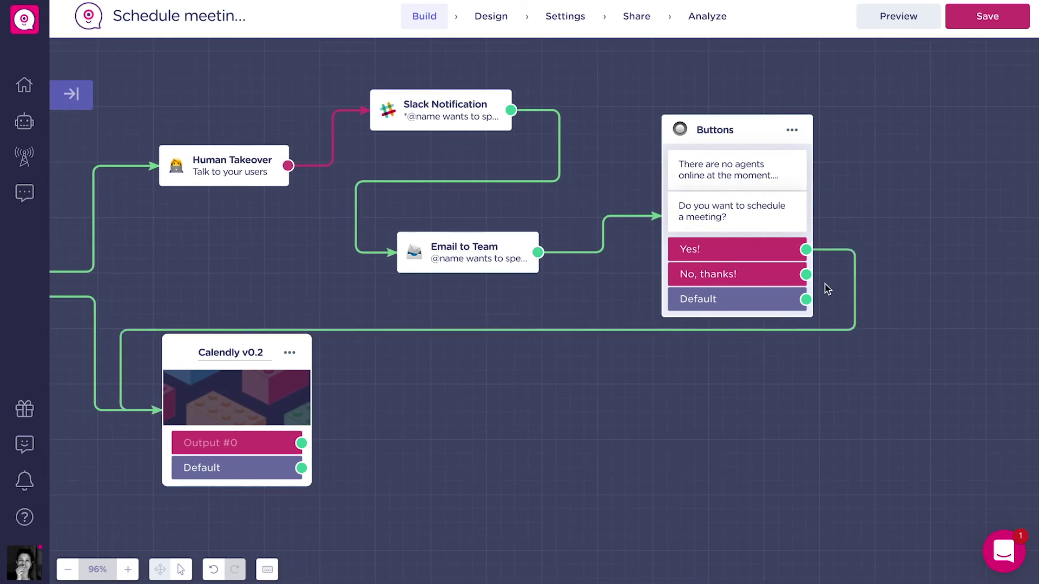
{"action": "left_click_drag", "start_coordinate": [245, 348], "coordinate": [247, 370]}
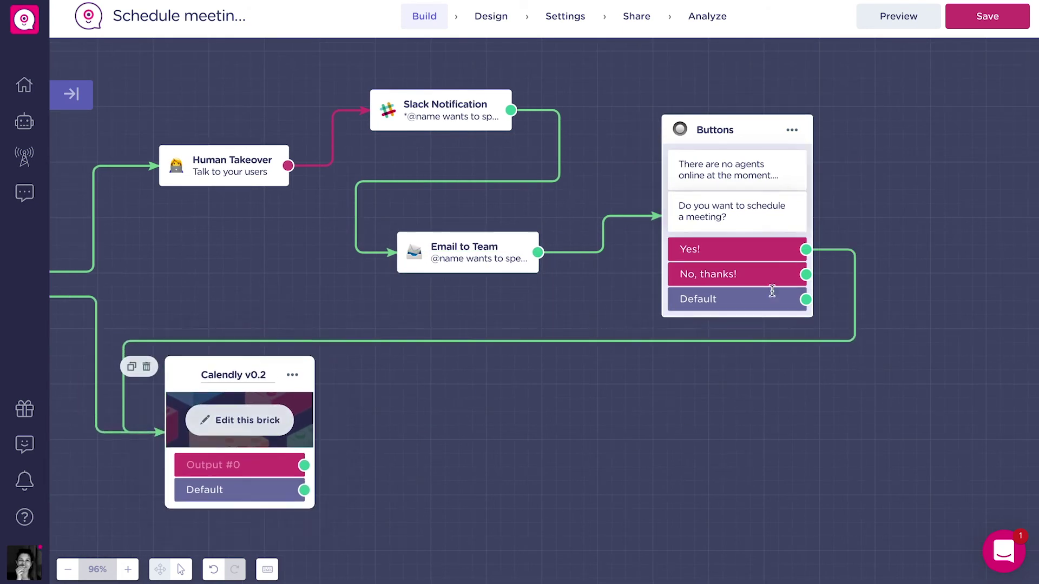
{"action": "left_click_drag", "start_coordinate": [909, 323], "coordinate": [661, 399]}
{"action": "left_click", "coordinate": [828, 447]}
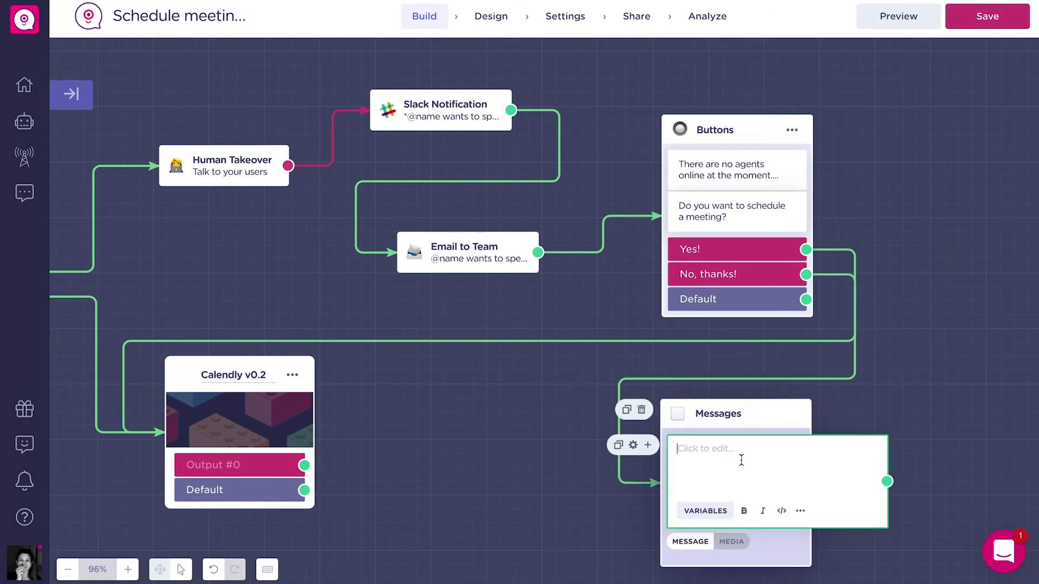
{"action": "type", "text": "Alrigh"}
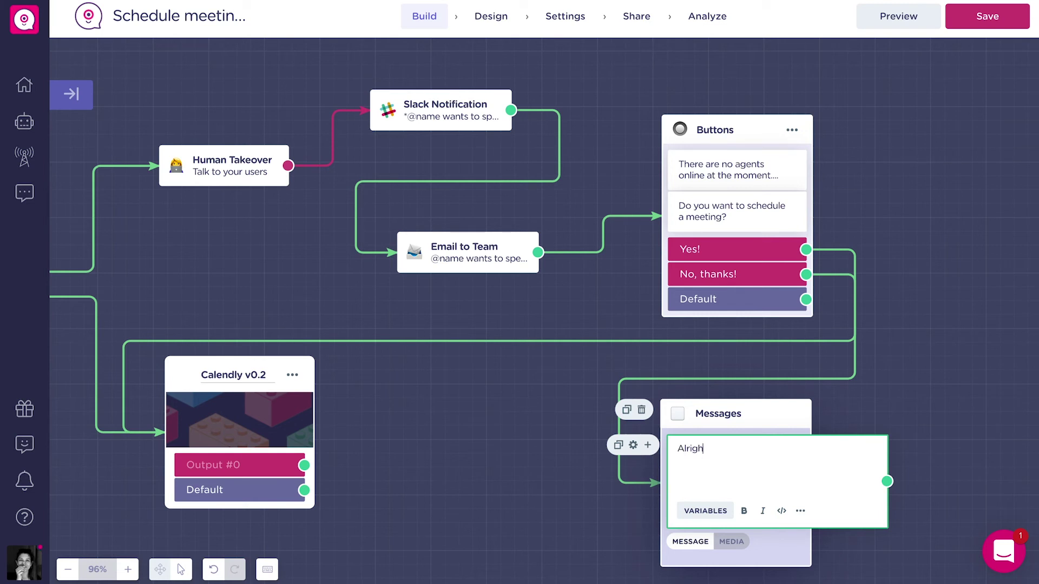
{"action": "type", "text": "t, @name!"}
{"action": "left_click", "coordinate": [648, 444]}
{"action": "type", "text": "Goof"}
{"action": "key", "text": "BackSpace"}
{"action": "type", "text": "dbae"}
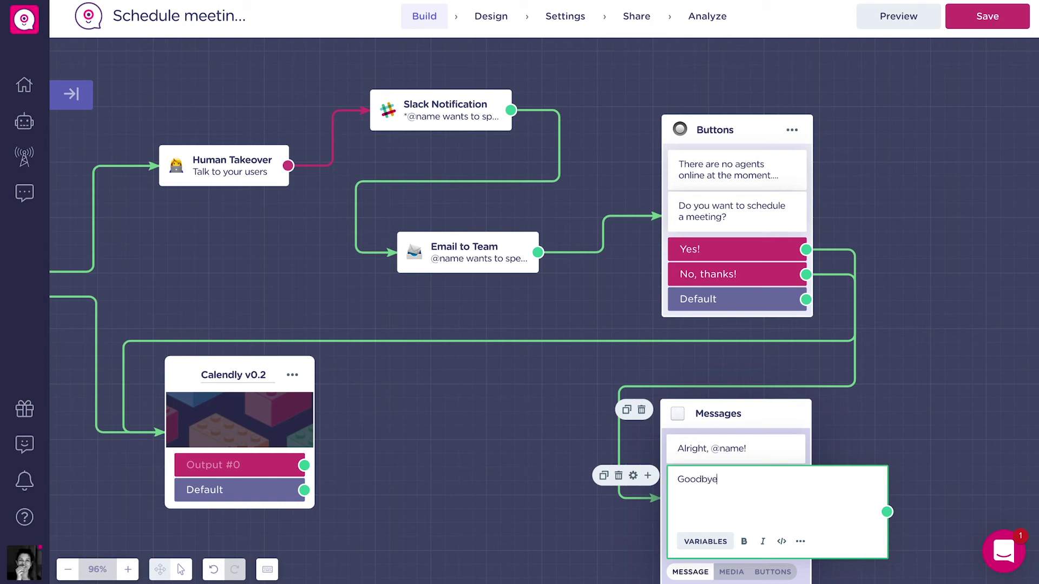
{"action": "type", "text": "!"}
{"action": "left_click", "coordinate": [749, 424]}
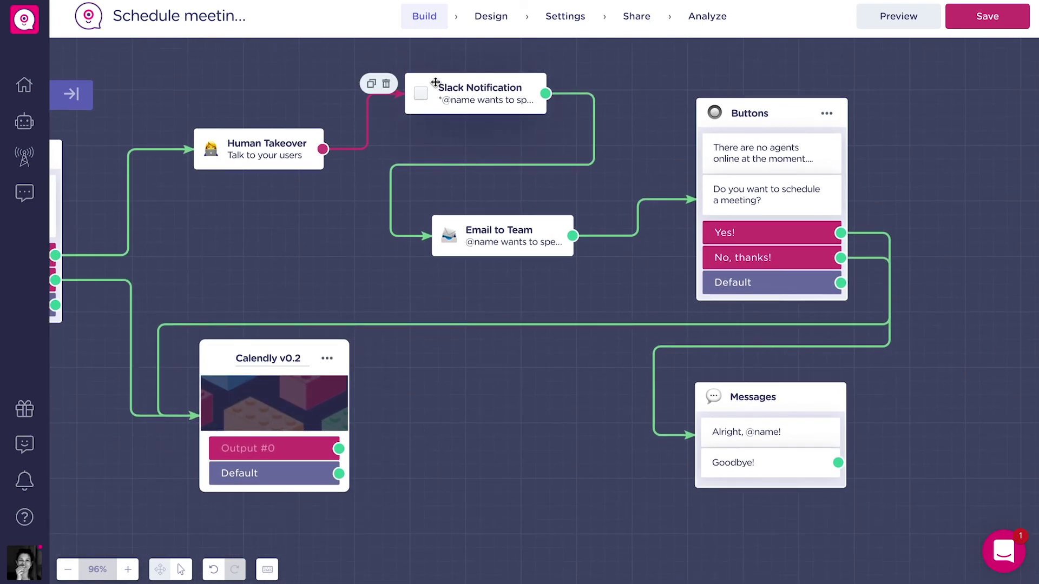
{"action": "left_click", "coordinate": [371, 84]}
- Place the copied Slack node beside Calendly, wired from Calendly's booking output to the goodbye messages
{"action": "left_click_drag", "start_coordinate": [496, 142], "coordinate": [495, 425]}
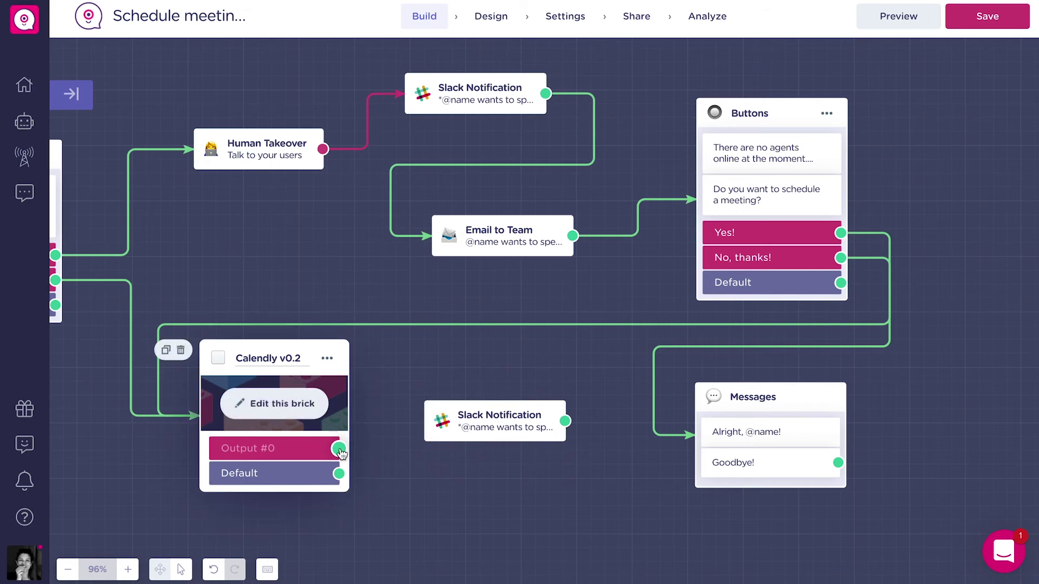
{"action": "left_click_drag", "start_coordinate": [339, 448], "coordinate": [438, 425]}
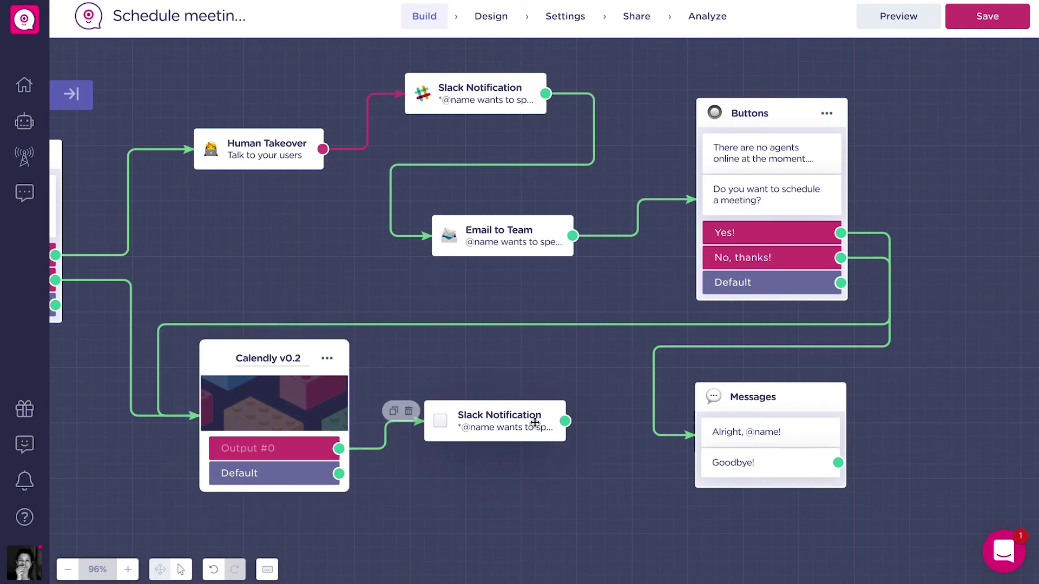
{"action": "left_click_drag", "start_coordinate": [564, 420], "coordinate": [737, 440]}
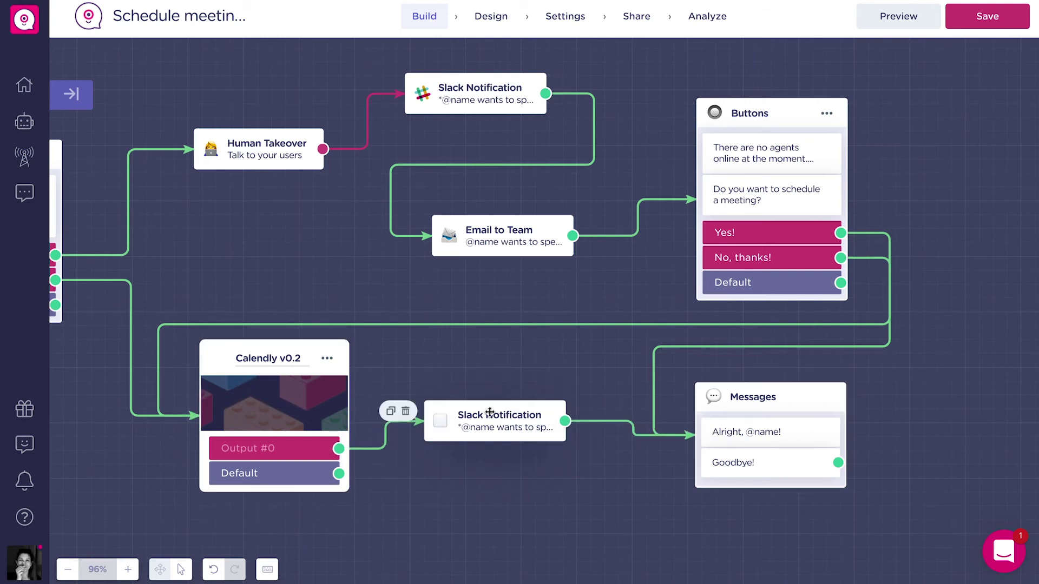
{"action": "left_click", "coordinate": [488, 414]}
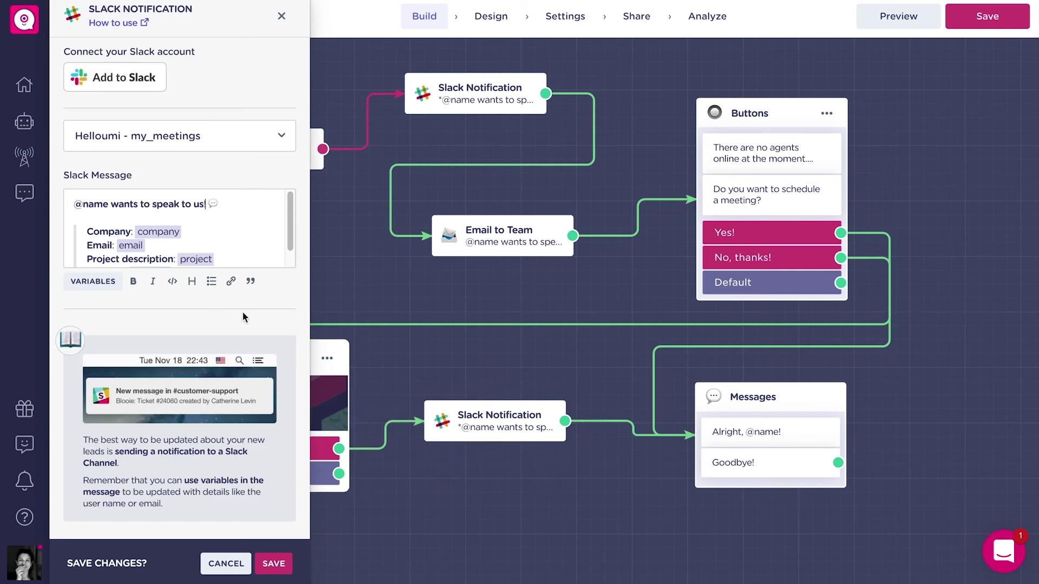
{"action": "left_click_drag", "start_coordinate": [206, 204], "coordinate": [111, 204]}
{"action": "type", "text": "just scheduled a"}
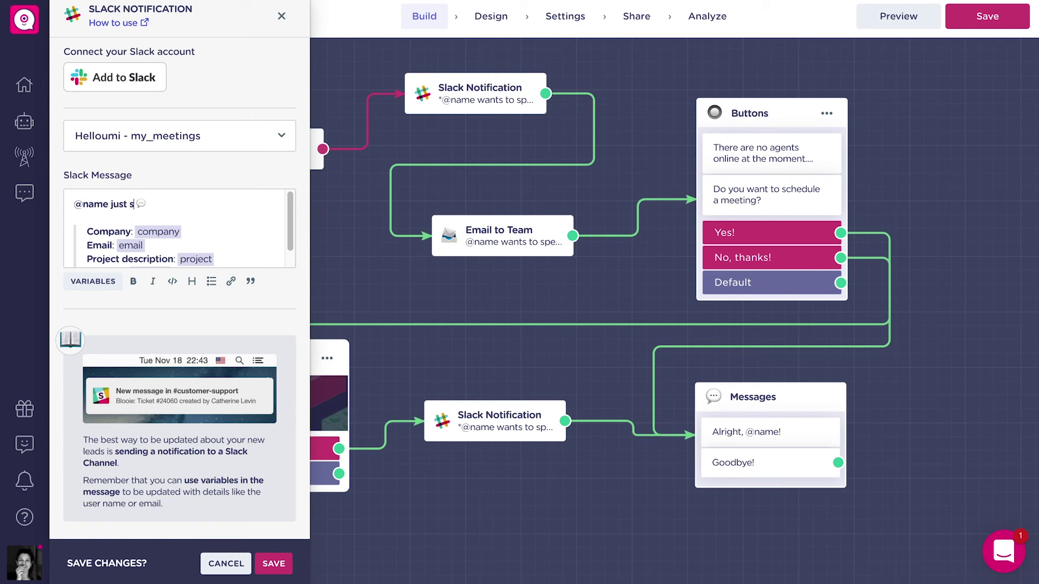
{"action": "type", "text": " meeting!"}
{"action": "key", "text": "BackSpace"}
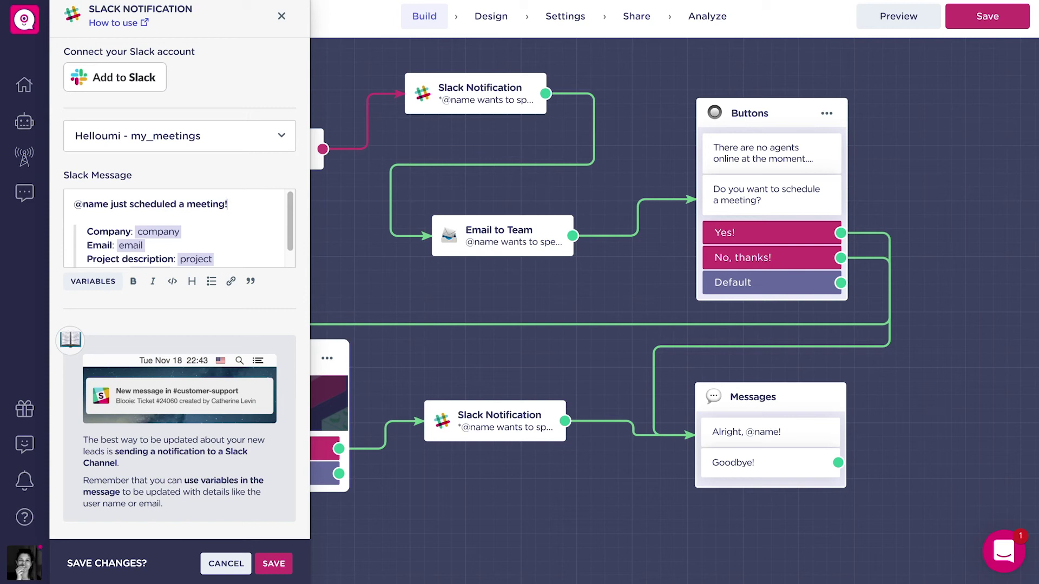
{"action": "key", "text": "ctrl+super+space"}
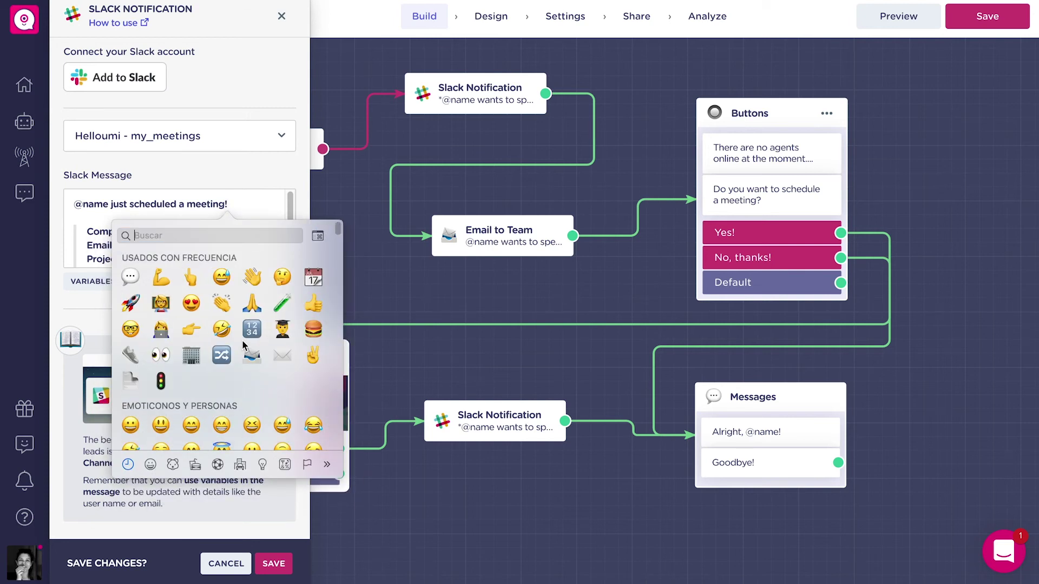
{"action": "left_click", "coordinate": [313, 277]}
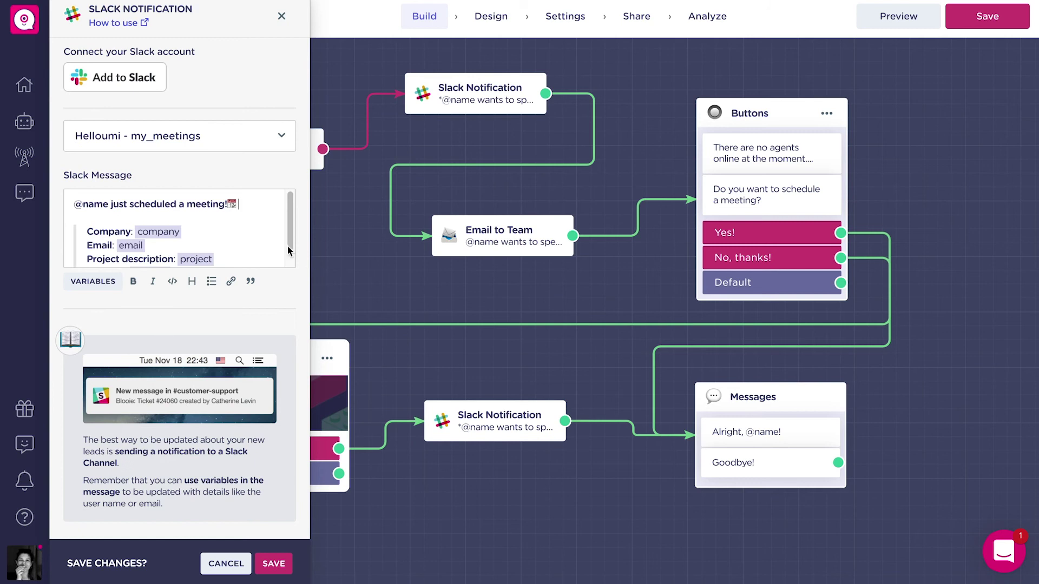
{"action": "left_click", "coordinate": [288, 564]}
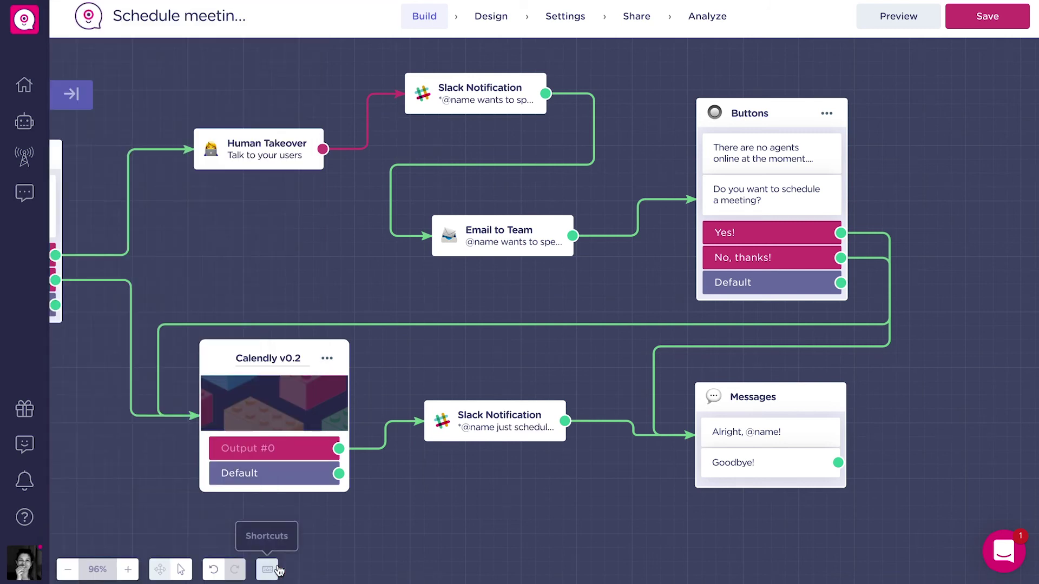
- Save the bot and open its public chat page via Share with a link
{"action": "left_click", "coordinate": [984, 27]}
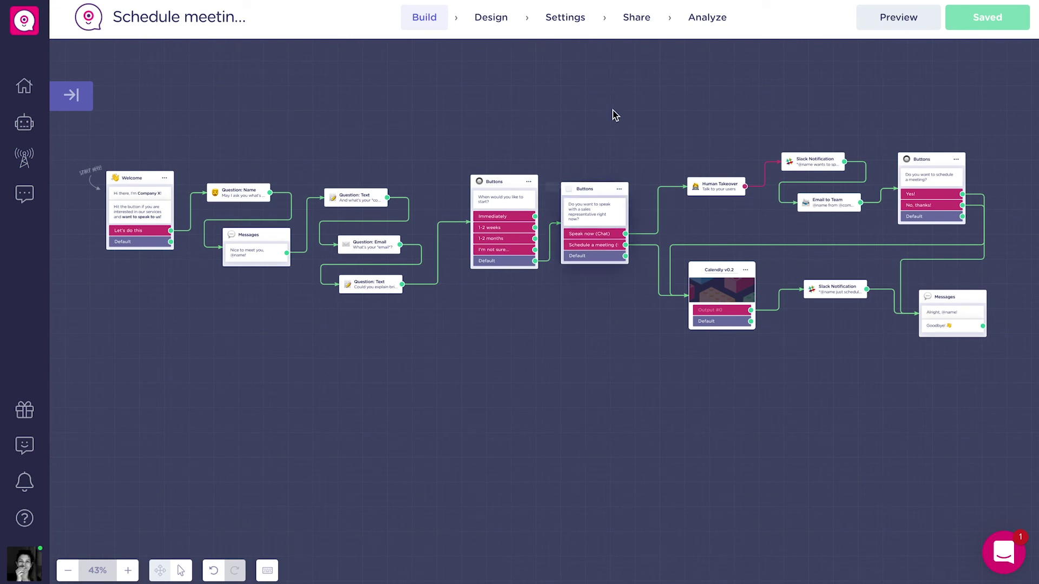
{"action": "left_click", "coordinate": [637, 19]}
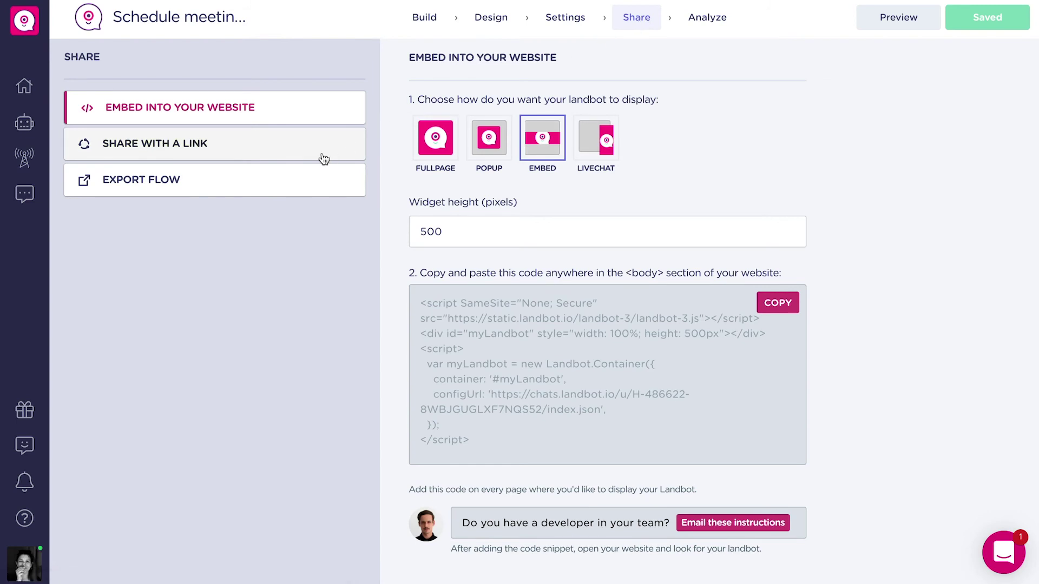
{"action": "left_click", "coordinate": [322, 157]}
{"action": "left_click", "coordinate": [725, 125]}
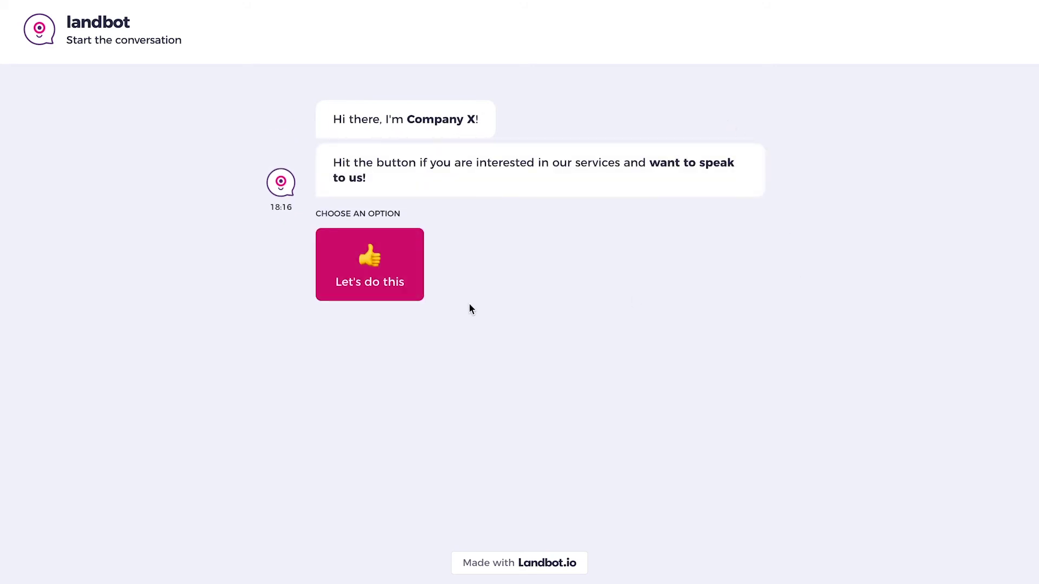
- Start the test chat with Let's do this and answer with a name and a company name
{"action": "left_click", "coordinate": [382, 269]}
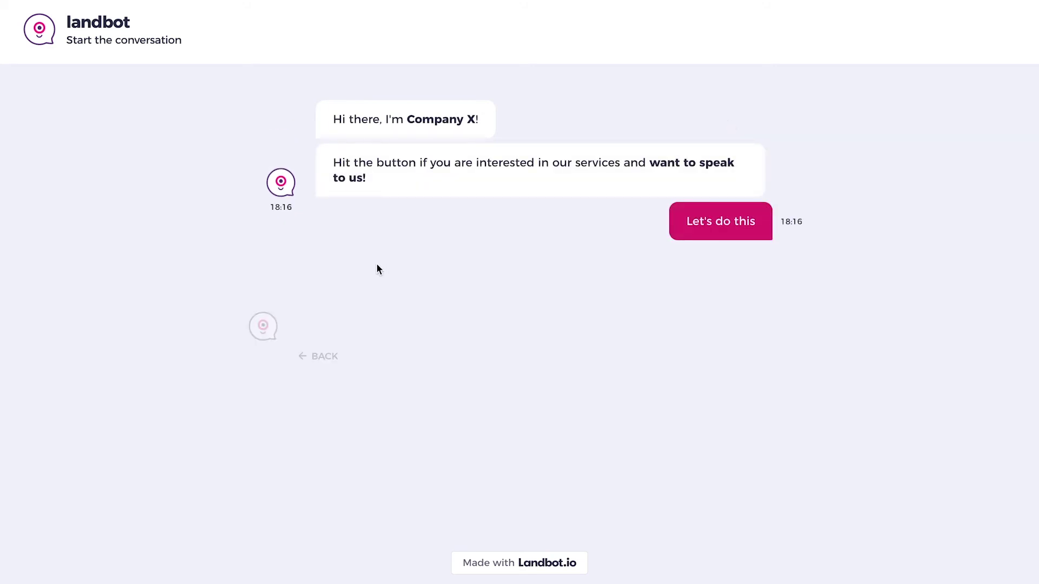
{"action": "left_click", "coordinate": [373, 306]}
{"action": "type", "text": "Alex"}
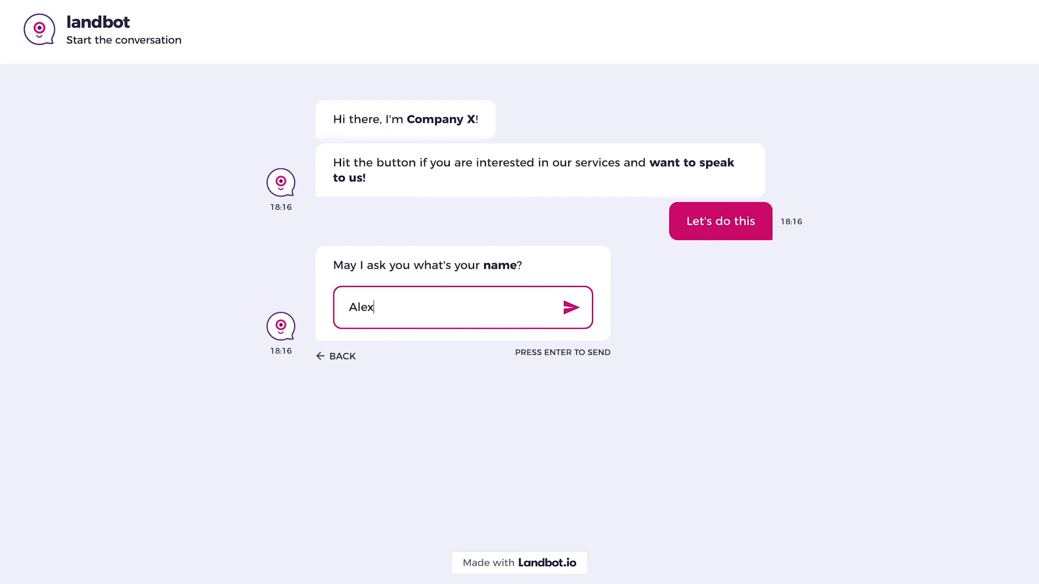
{"action": "key", "text": "Return"}
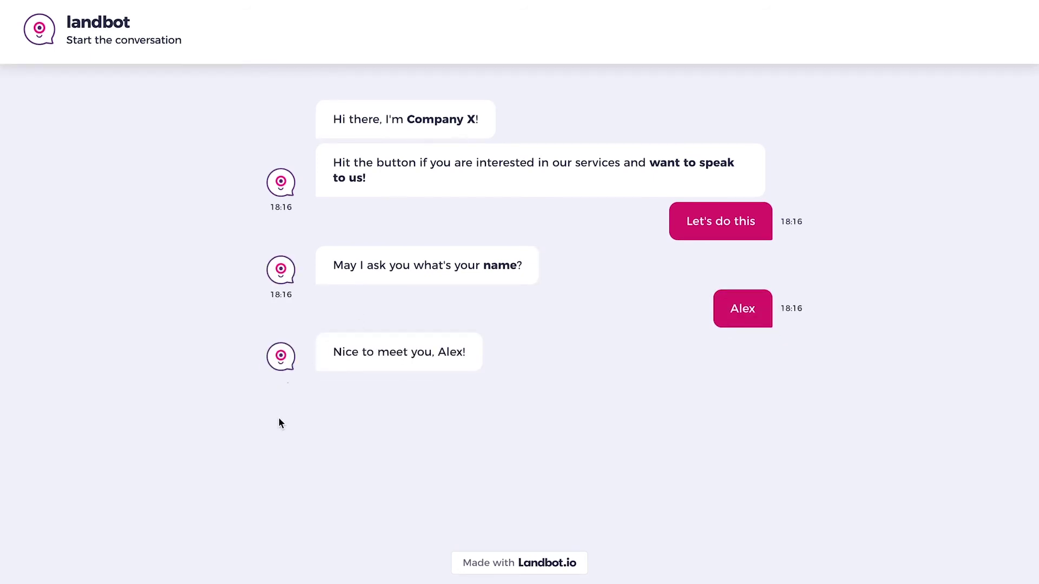
{"action": "type", "text": "Alexbots"}
{"action": "key", "text": "Return"}
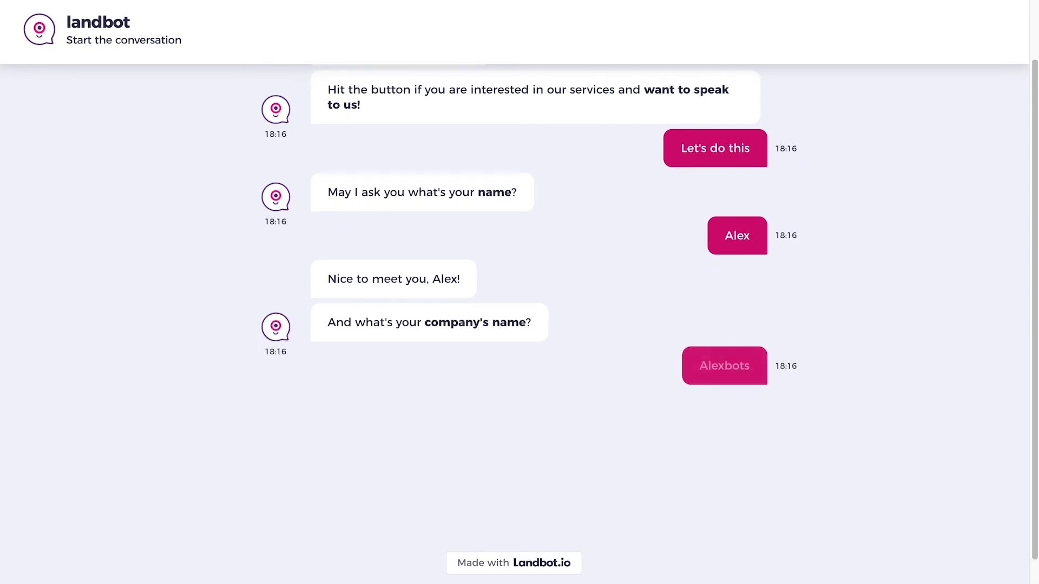
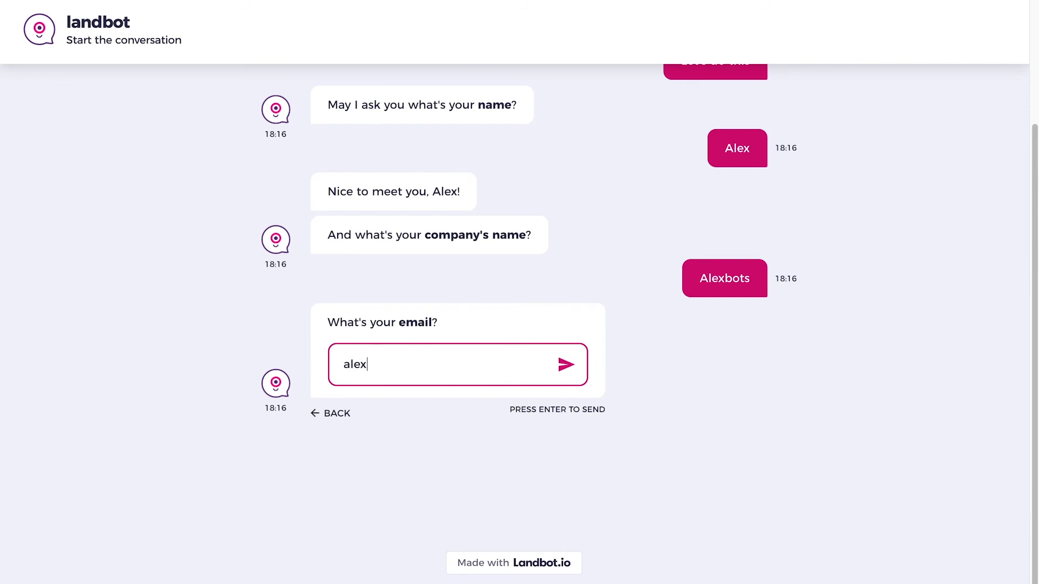
- Give an email address, project 'This and that', start time 1-2 weeks, and choose a call meeting
{"action": "key", "text": "Return"}
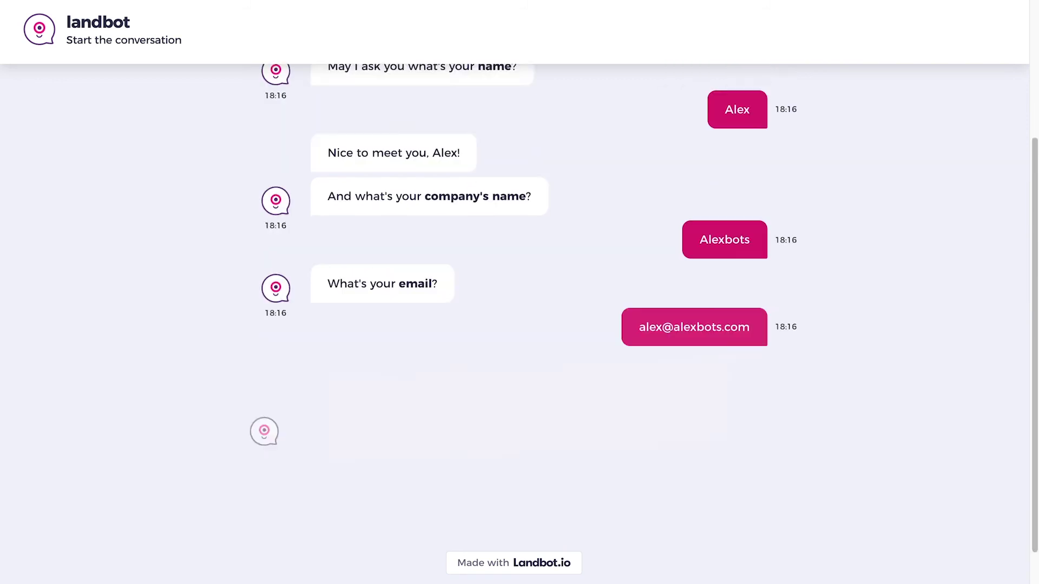
{"action": "type", "text": "This"}
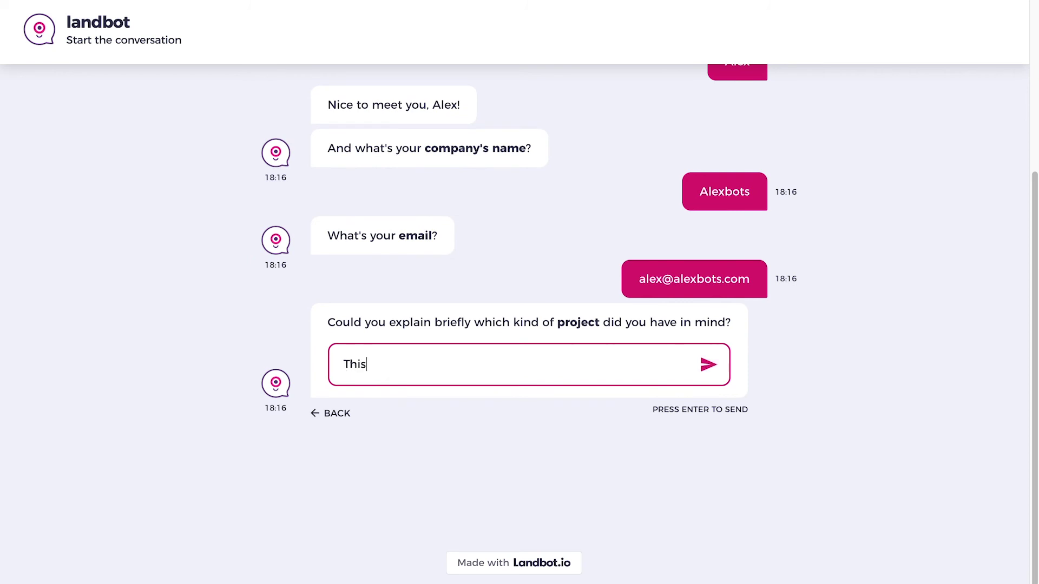
{"action": "type", "text": " and that"}
{"action": "key", "text": "Return"}
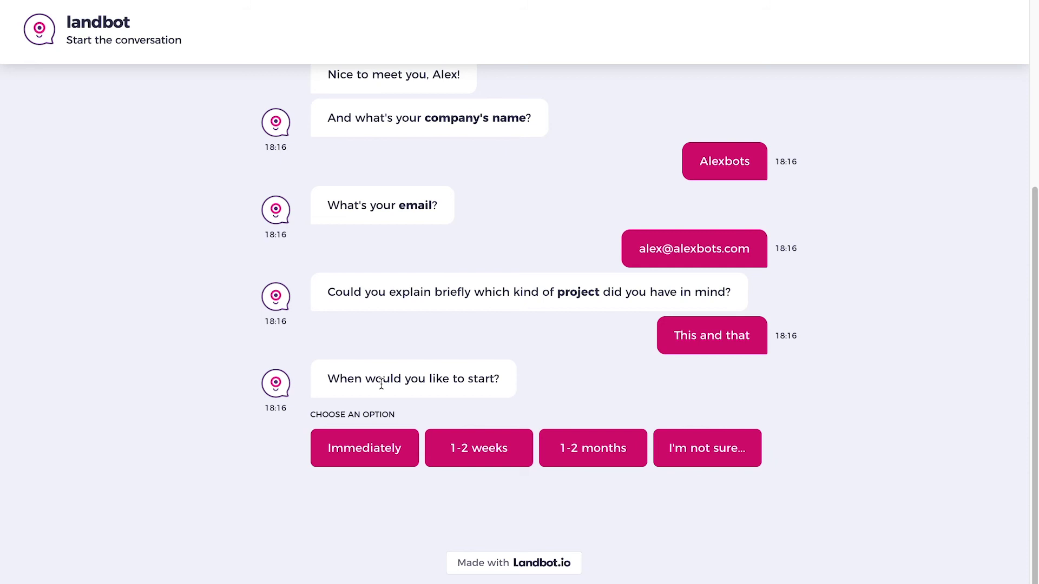
{"action": "left_click", "coordinate": [470, 453]}
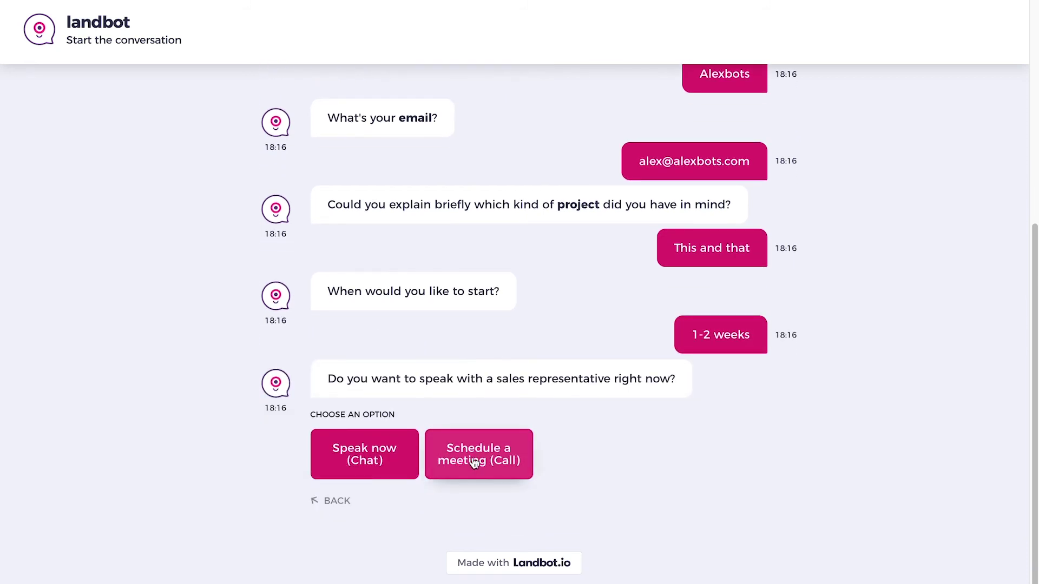
{"action": "left_click", "coordinate": [474, 462]}
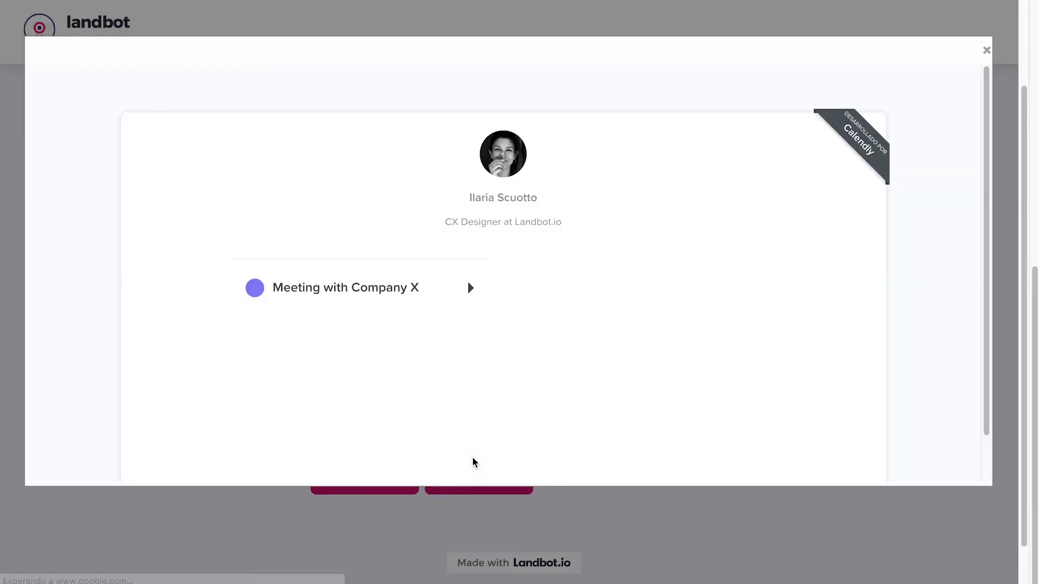
- Choose Meeting with Company X on Monday, May 25 at the 12:00 slot
{"action": "scroll", "coordinate": [473, 461], "scroll_direction": "down", "scroll_amount": 1}
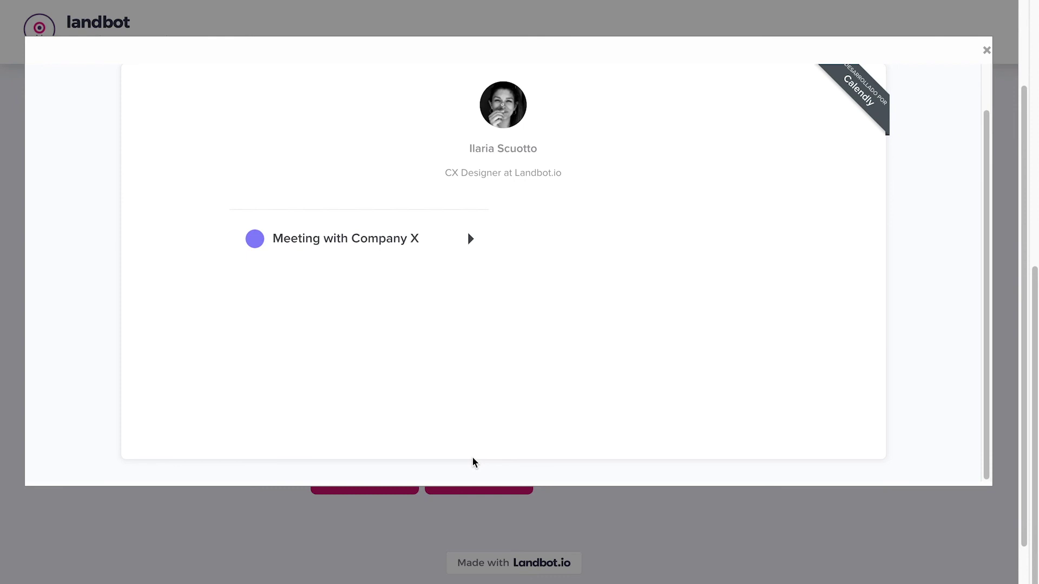
{"action": "left_click", "coordinate": [420, 237]}
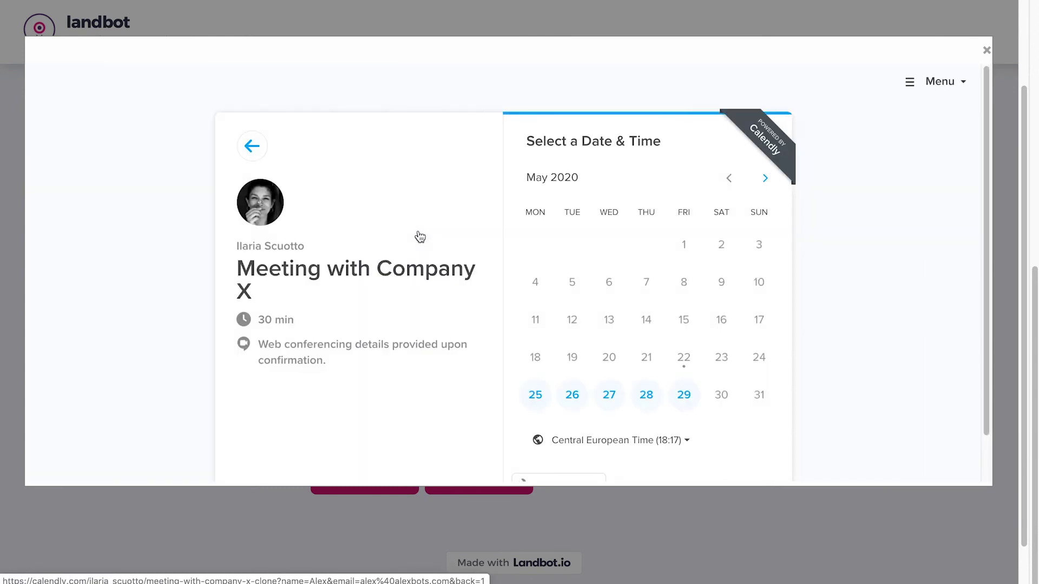
{"action": "scroll", "coordinate": [420, 237], "scroll_direction": "down", "scroll_amount": 2}
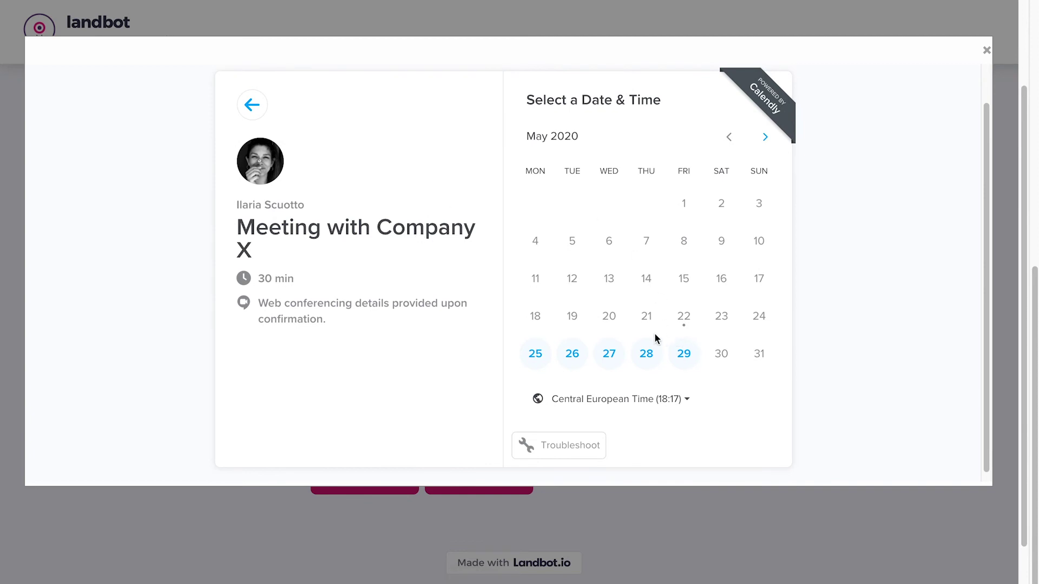
{"action": "left_click", "coordinate": [535, 353]}
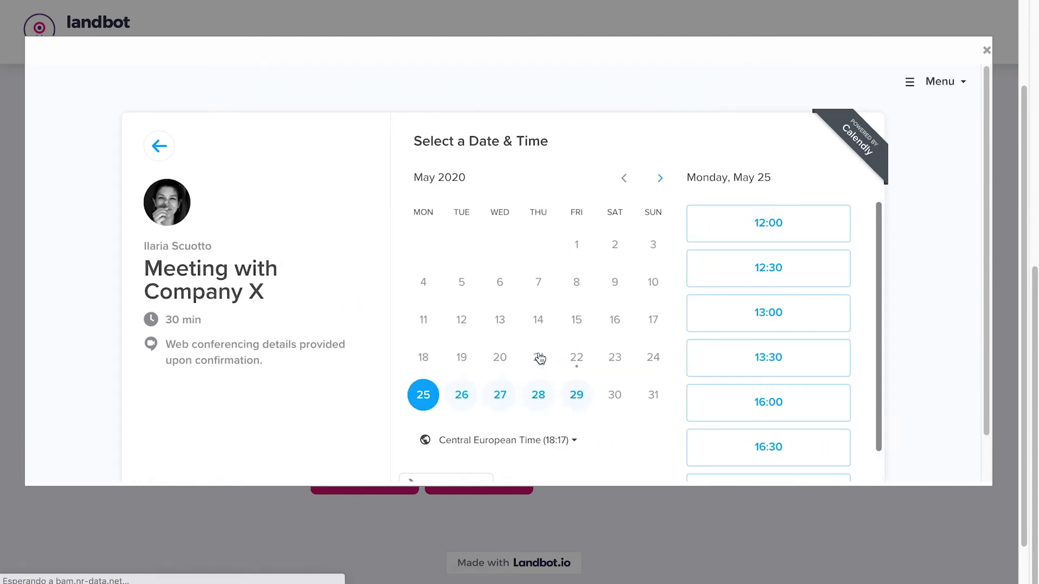
{"action": "left_click", "coordinate": [762, 222]}
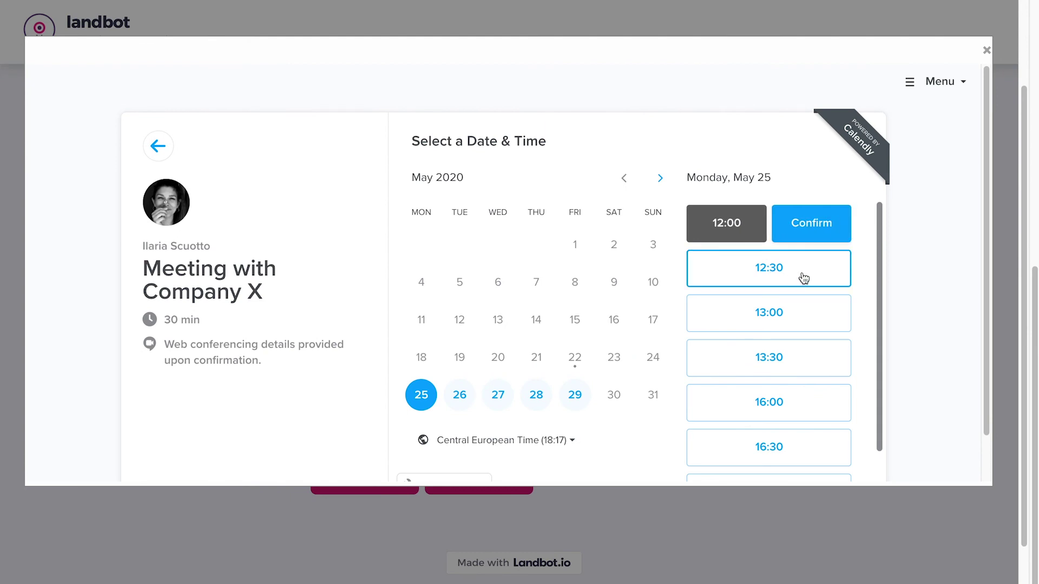
{"action": "left_click", "coordinate": [814, 225]}
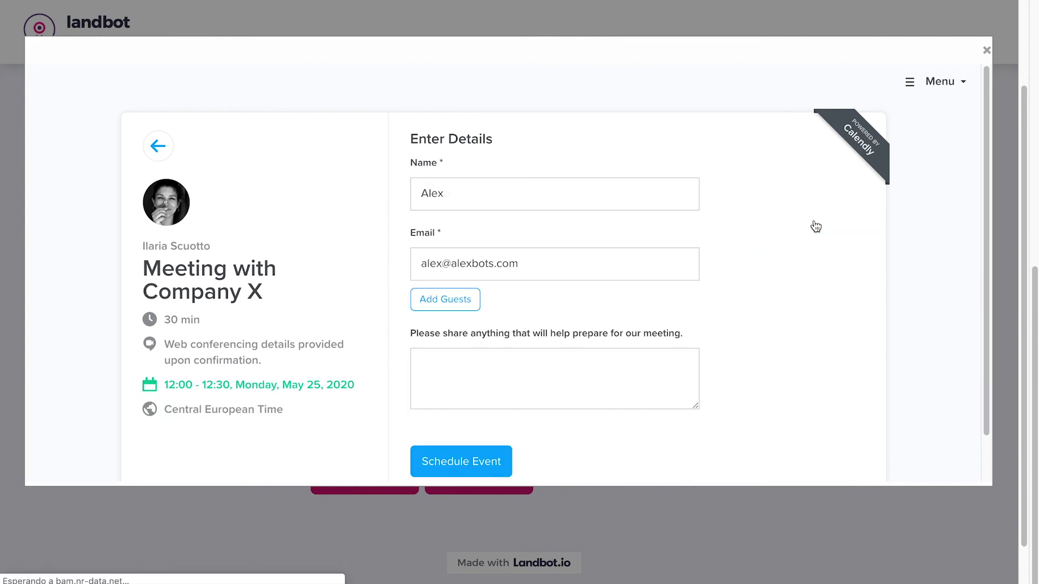
- Schedule the event, close the booking confirmation, and reply 'See you there!' in the chat
{"action": "scroll", "coordinate": [784, 247], "scroll_direction": "down", "scroll_amount": 1}
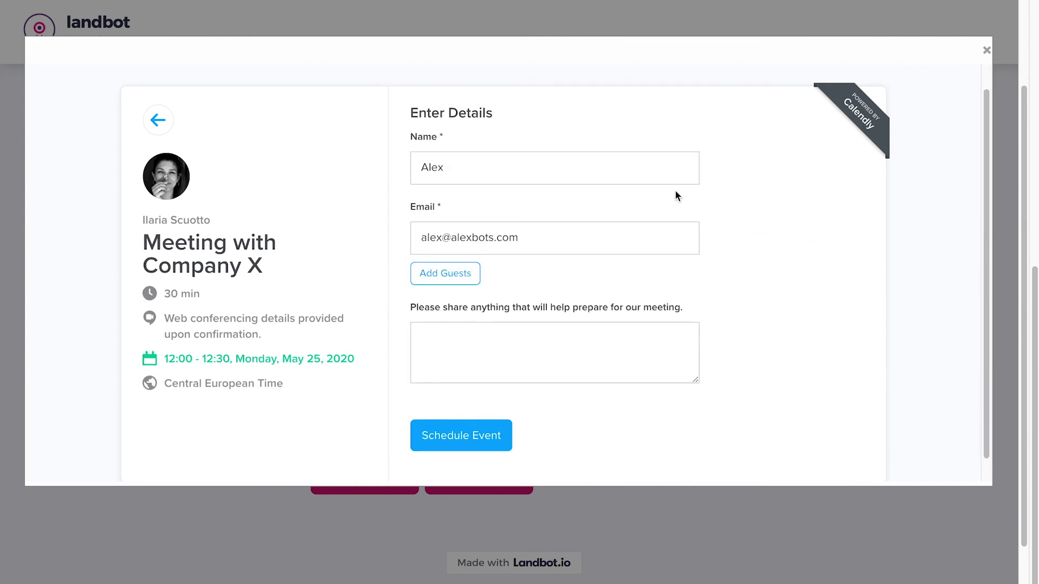
{"action": "scroll", "coordinate": [654, 164], "scroll_direction": "down", "scroll_amount": 1}
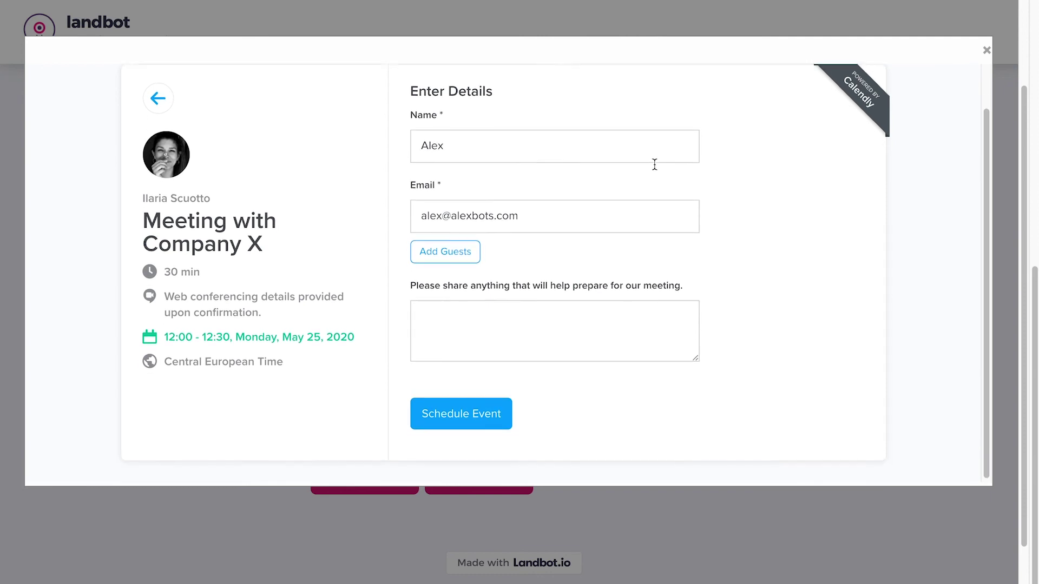
{"action": "left_click", "coordinate": [476, 417]}
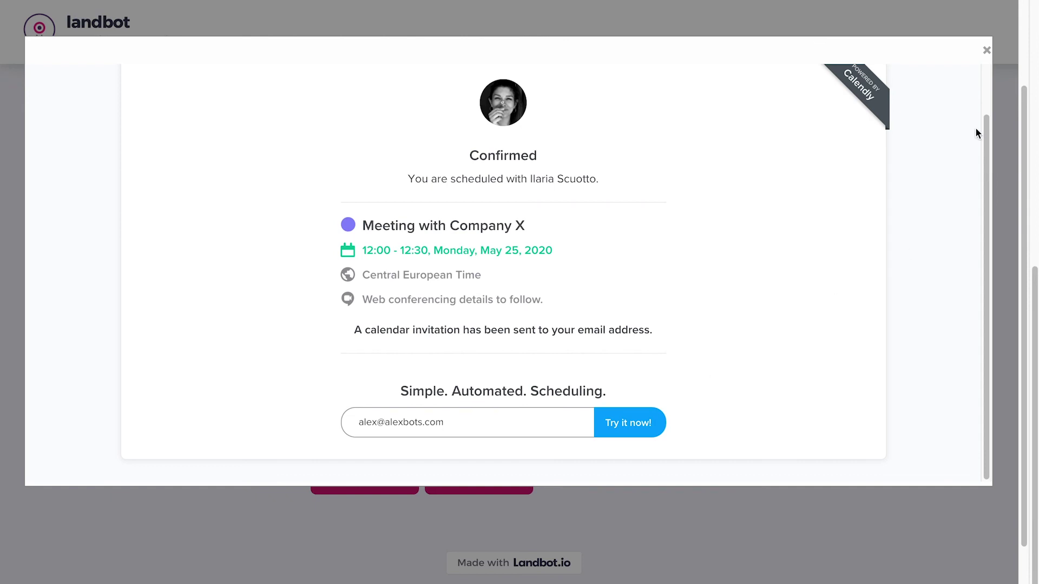
{"action": "left_click", "coordinate": [986, 51]}
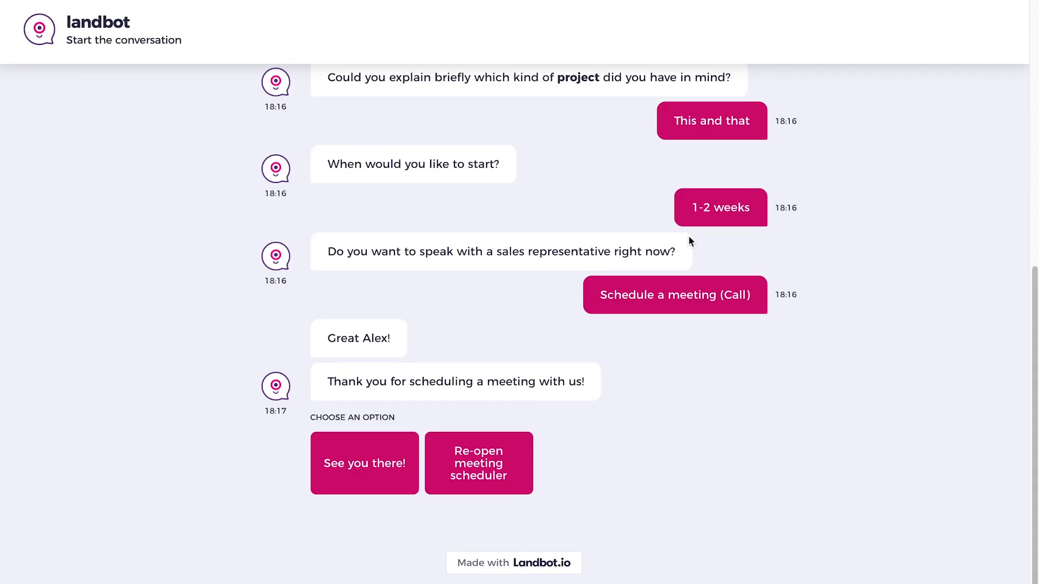
{"action": "left_click", "coordinate": [400, 456]}
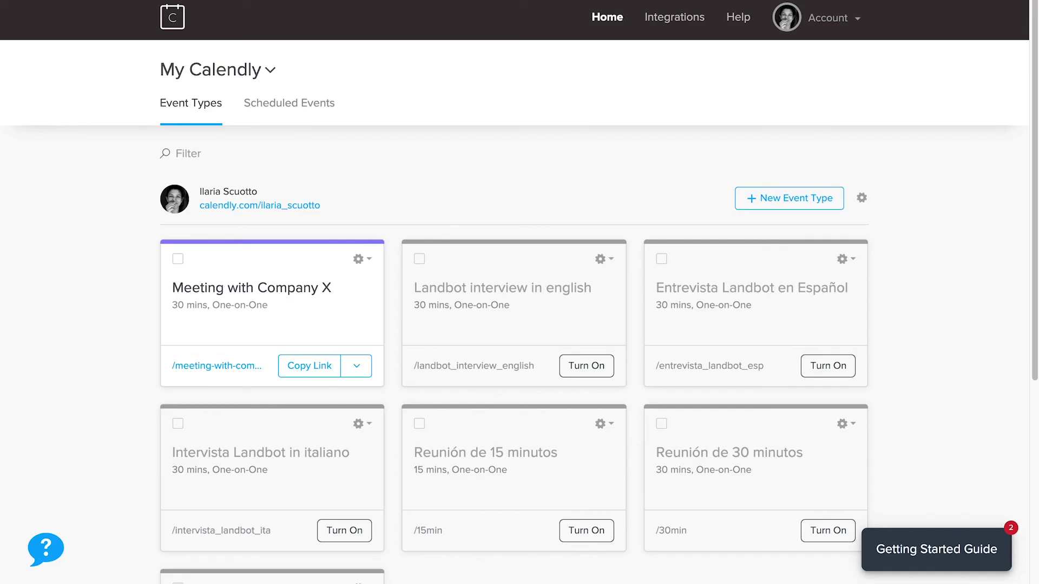
- Expand the 12:00–12:30 Meeting with Company X booking under Scheduled Events
{"action": "left_click", "coordinate": [286, 113]}
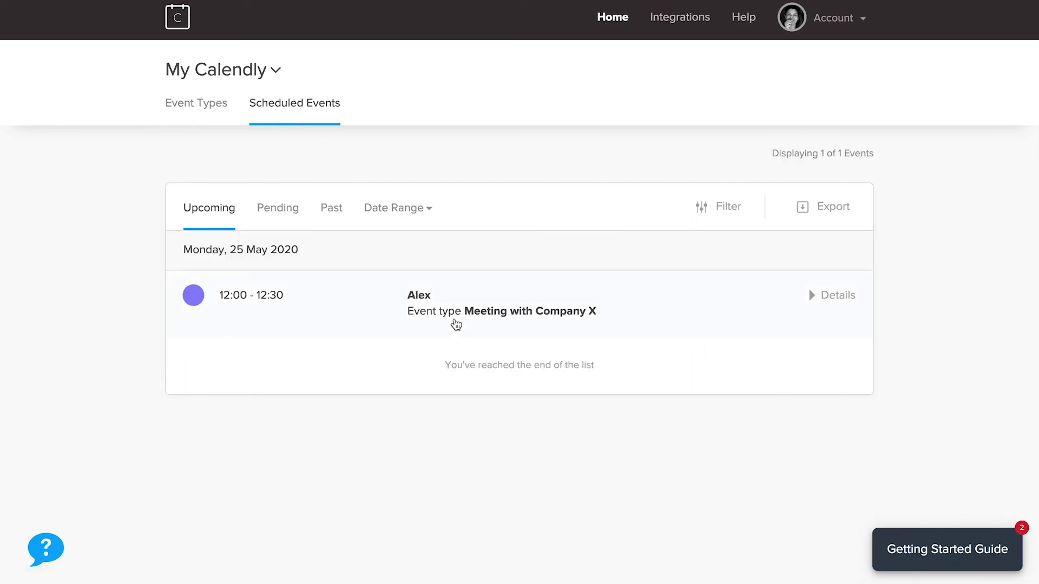
{"action": "left_click", "coordinate": [612, 341]}
{"action": "scroll", "coordinate": [610, 341], "scroll_direction": "down", "scroll_amount": 2}
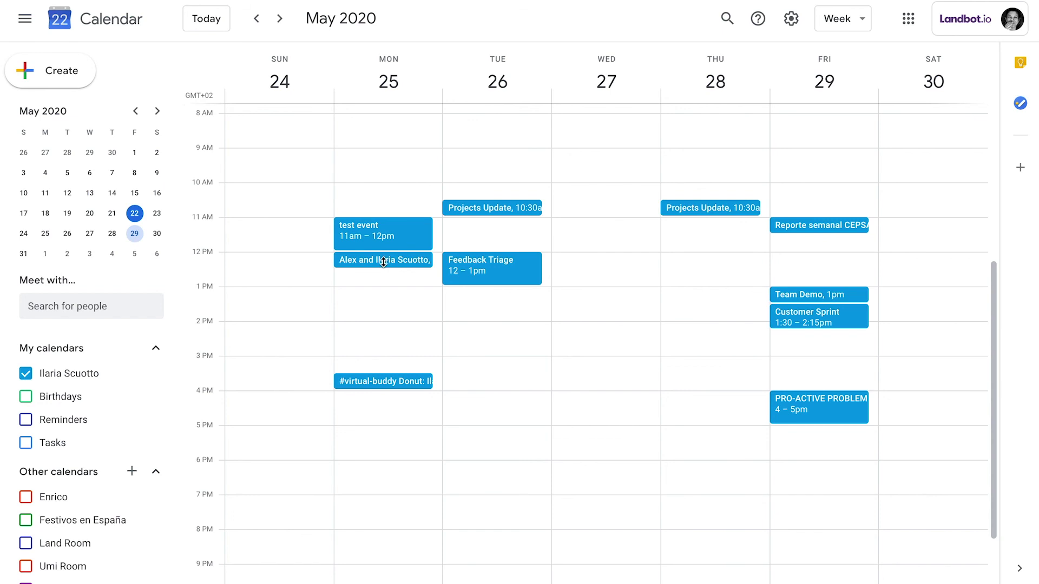
- Open the Monday 25 May 12:00 meeting's details to review guests and Calendly links
{"action": "left_click", "coordinate": [383, 262]}
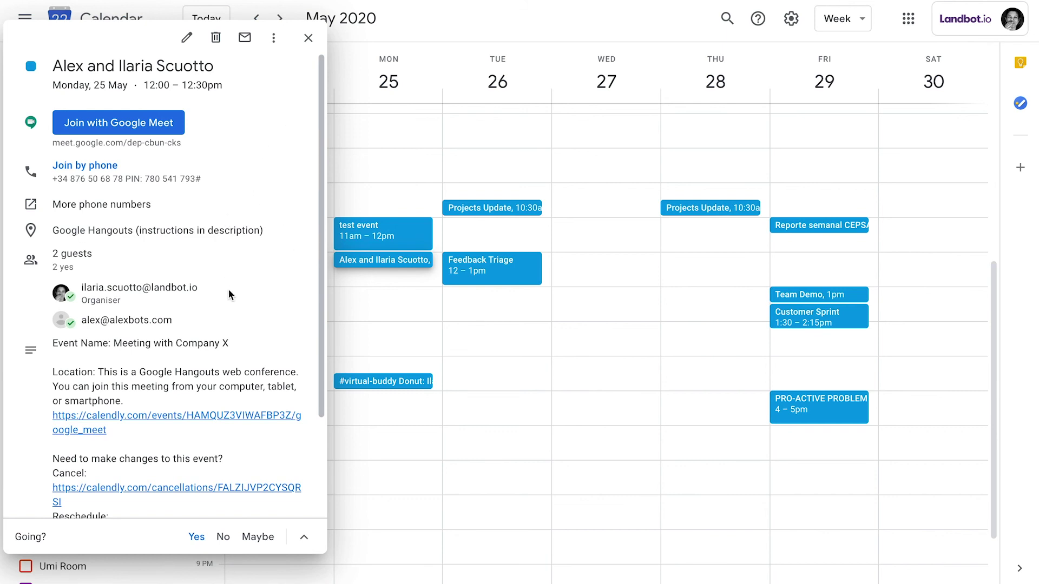
{"action": "scroll", "coordinate": [228, 295], "scroll_direction": "down", "scroll_amount": 1}
{"action": "scroll", "coordinate": [228, 294], "scroll_direction": "up", "scroll_amount": 1}
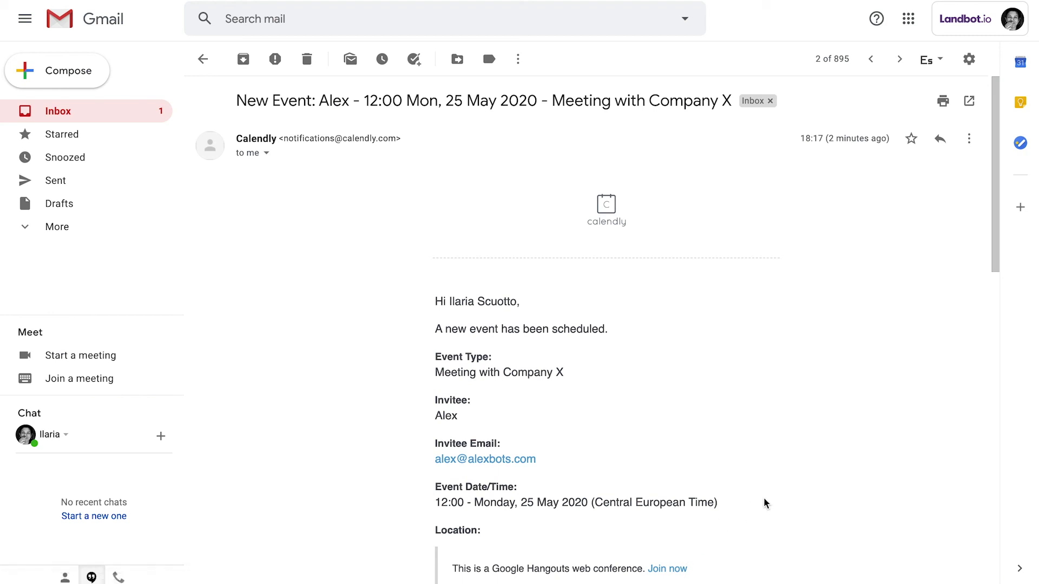
- Scroll through the Calendly 'New Event' email for the 25 May Meeting with Company X
{"action": "scroll", "coordinate": [765, 504], "scroll_direction": "down", "scroll_amount": 5}
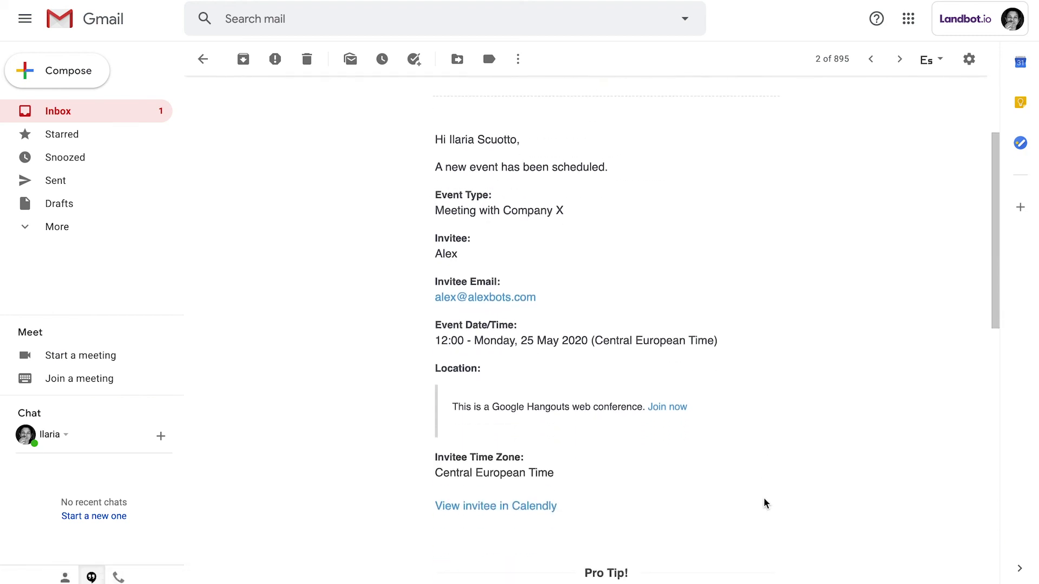
{"action": "scroll", "coordinate": [764, 503], "scroll_direction": "down", "scroll_amount": 4}
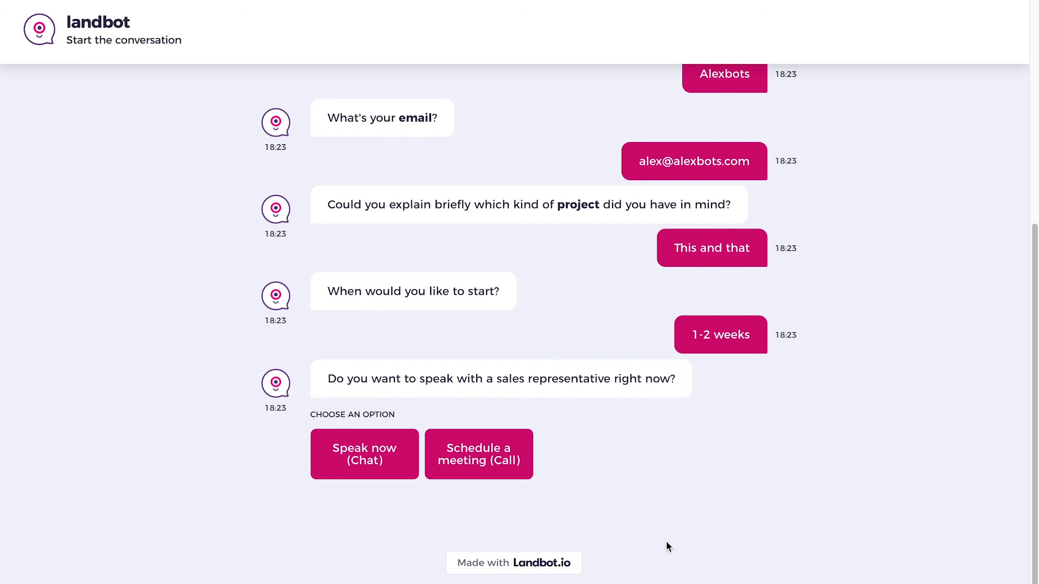
- Choose 'Speak now (Chat)' and type 'Hi!' to the human agent
{"action": "left_click", "coordinate": [373, 456]}
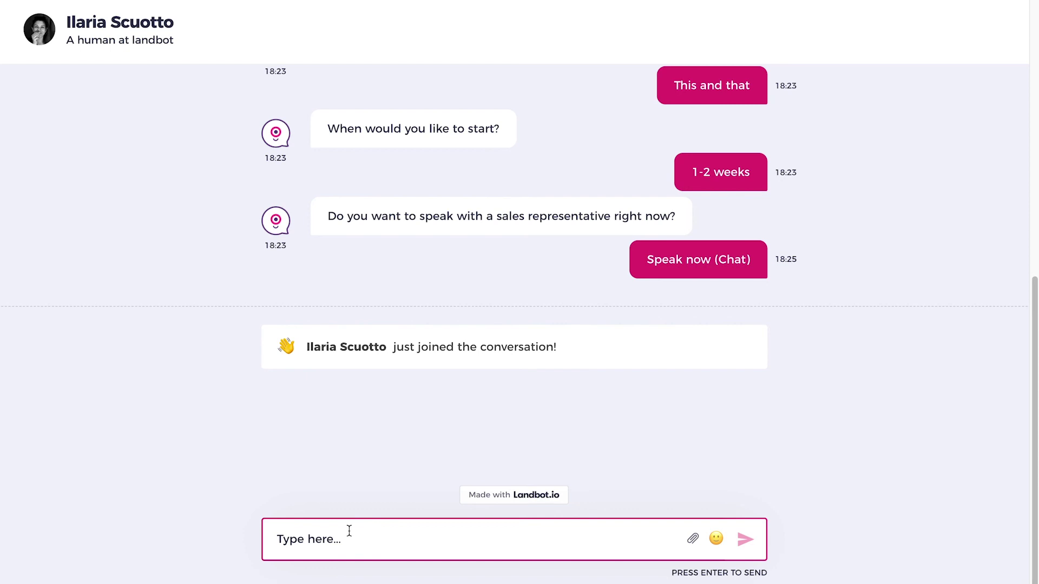
{"action": "type", "text": "Hi"}
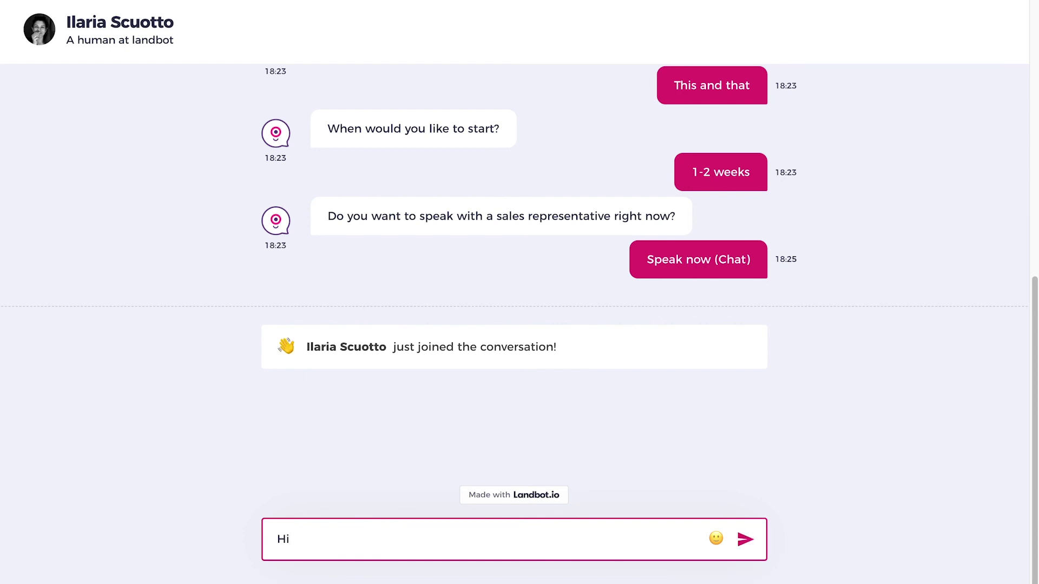
{"action": "type", "text": "!"}
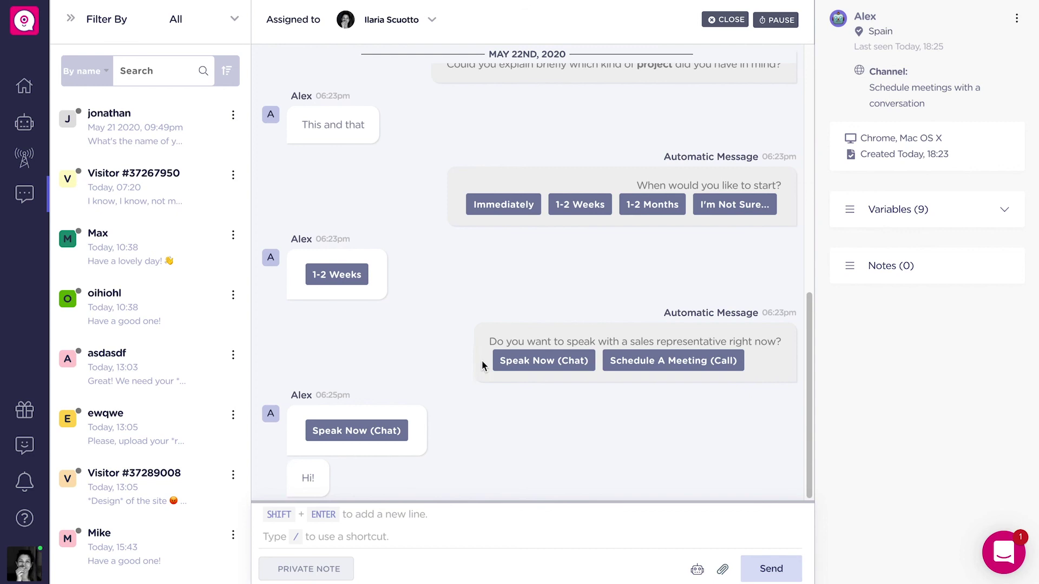
- Send the visitor a reply introducing the agent by first name and asking 'how can I help you?'
{"action": "left_click", "coordinate": [402, 518]}
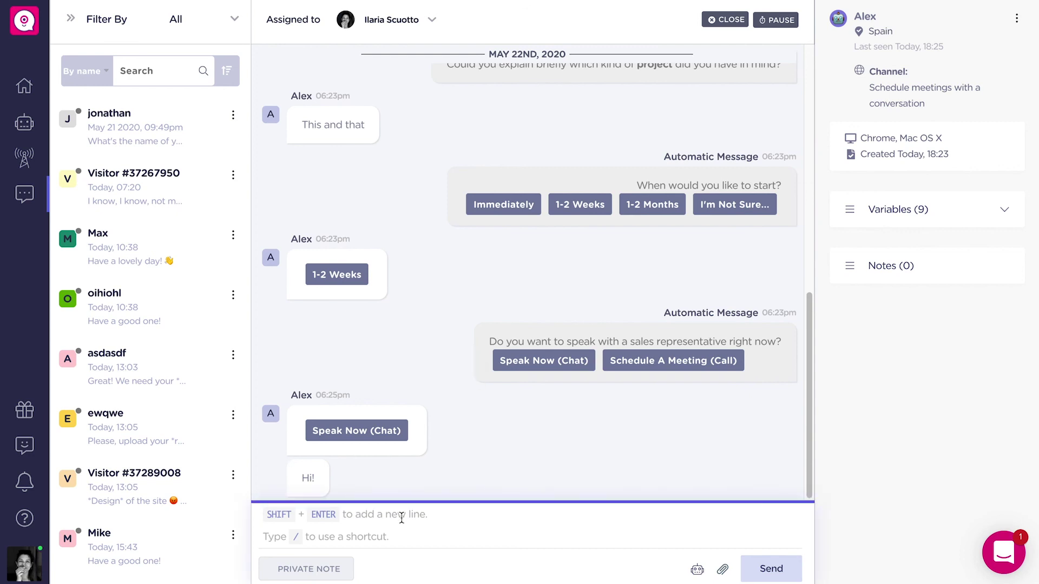
{"action": "type", "text": "Hi, Ilaria here, how can I help you?"}
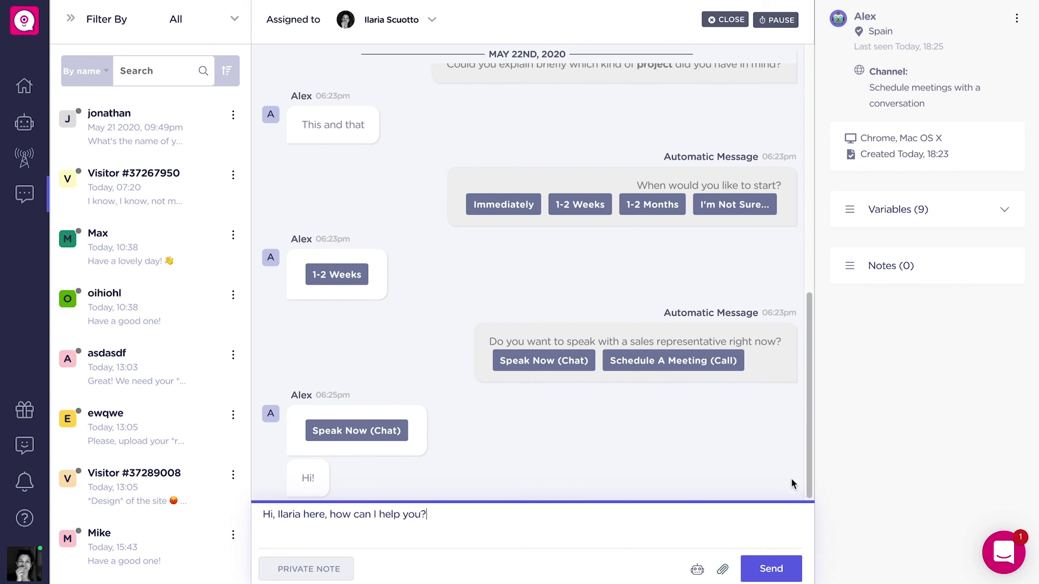
{"action": "left_click", "coordinate": [790, 566]}
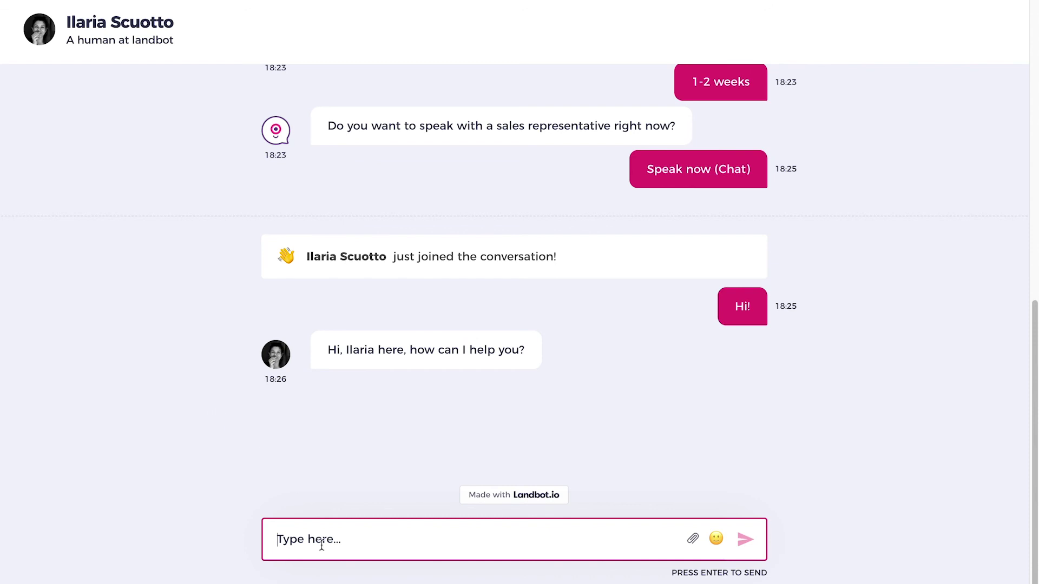
- Send 'I wanted to know....', then in a new chat pick 'Speak now (Chat)' and answer 'No, thanks!'
{"action": "type", "text": "I wanted to know.."}
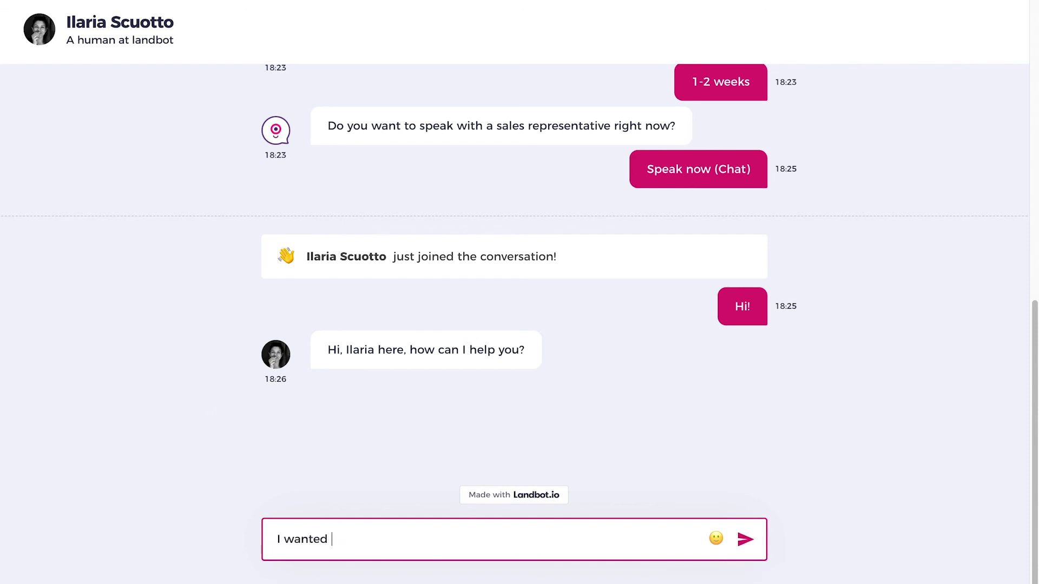
{"action": "type", "text": ".."}
{"action": "key", "text": "Return"}
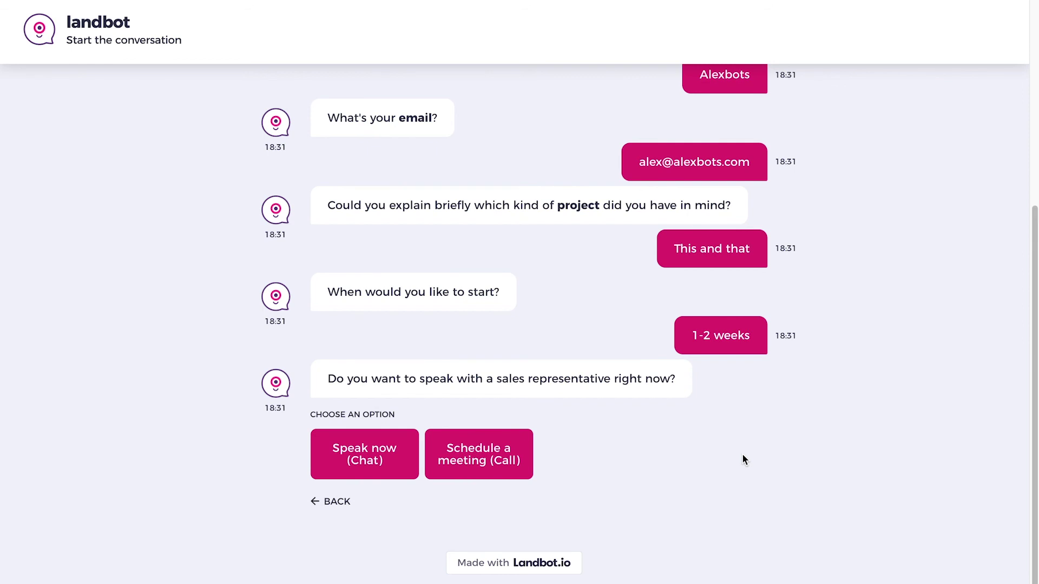
{"action": "left_click", "coordinate": [380, 452]}
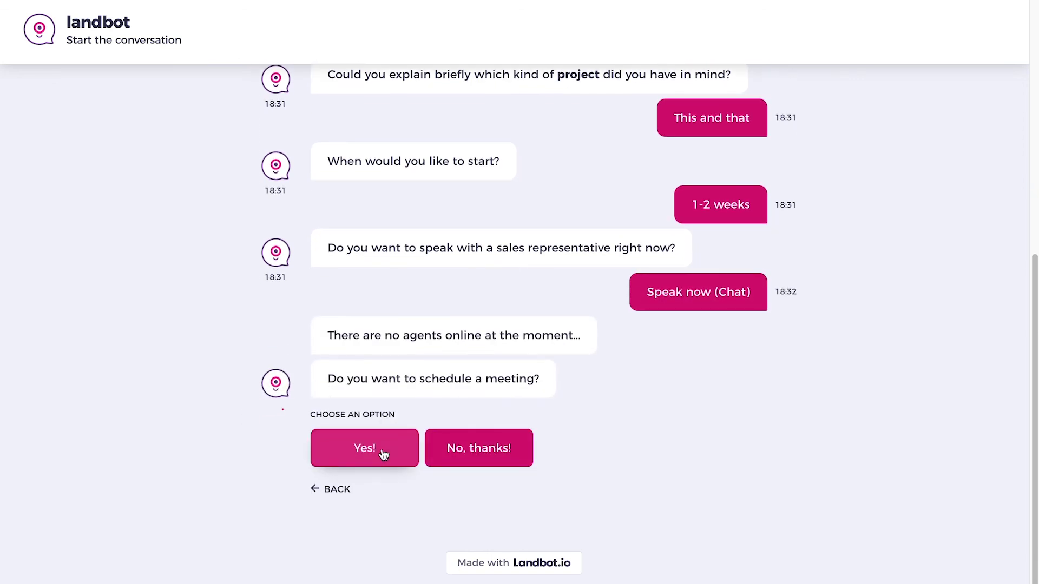
{"action": "left_click", "coordinate": [456, 452]}
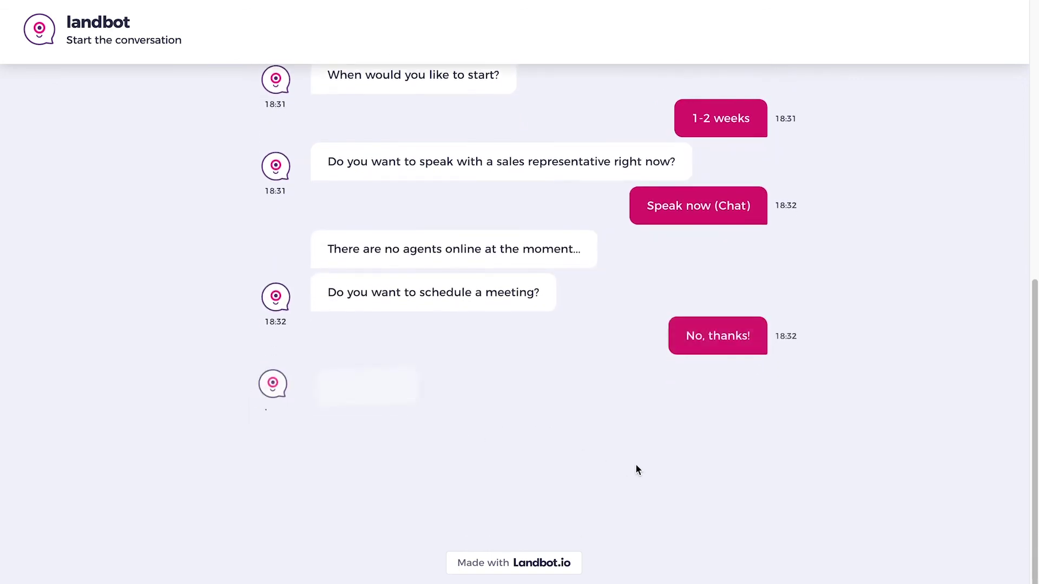